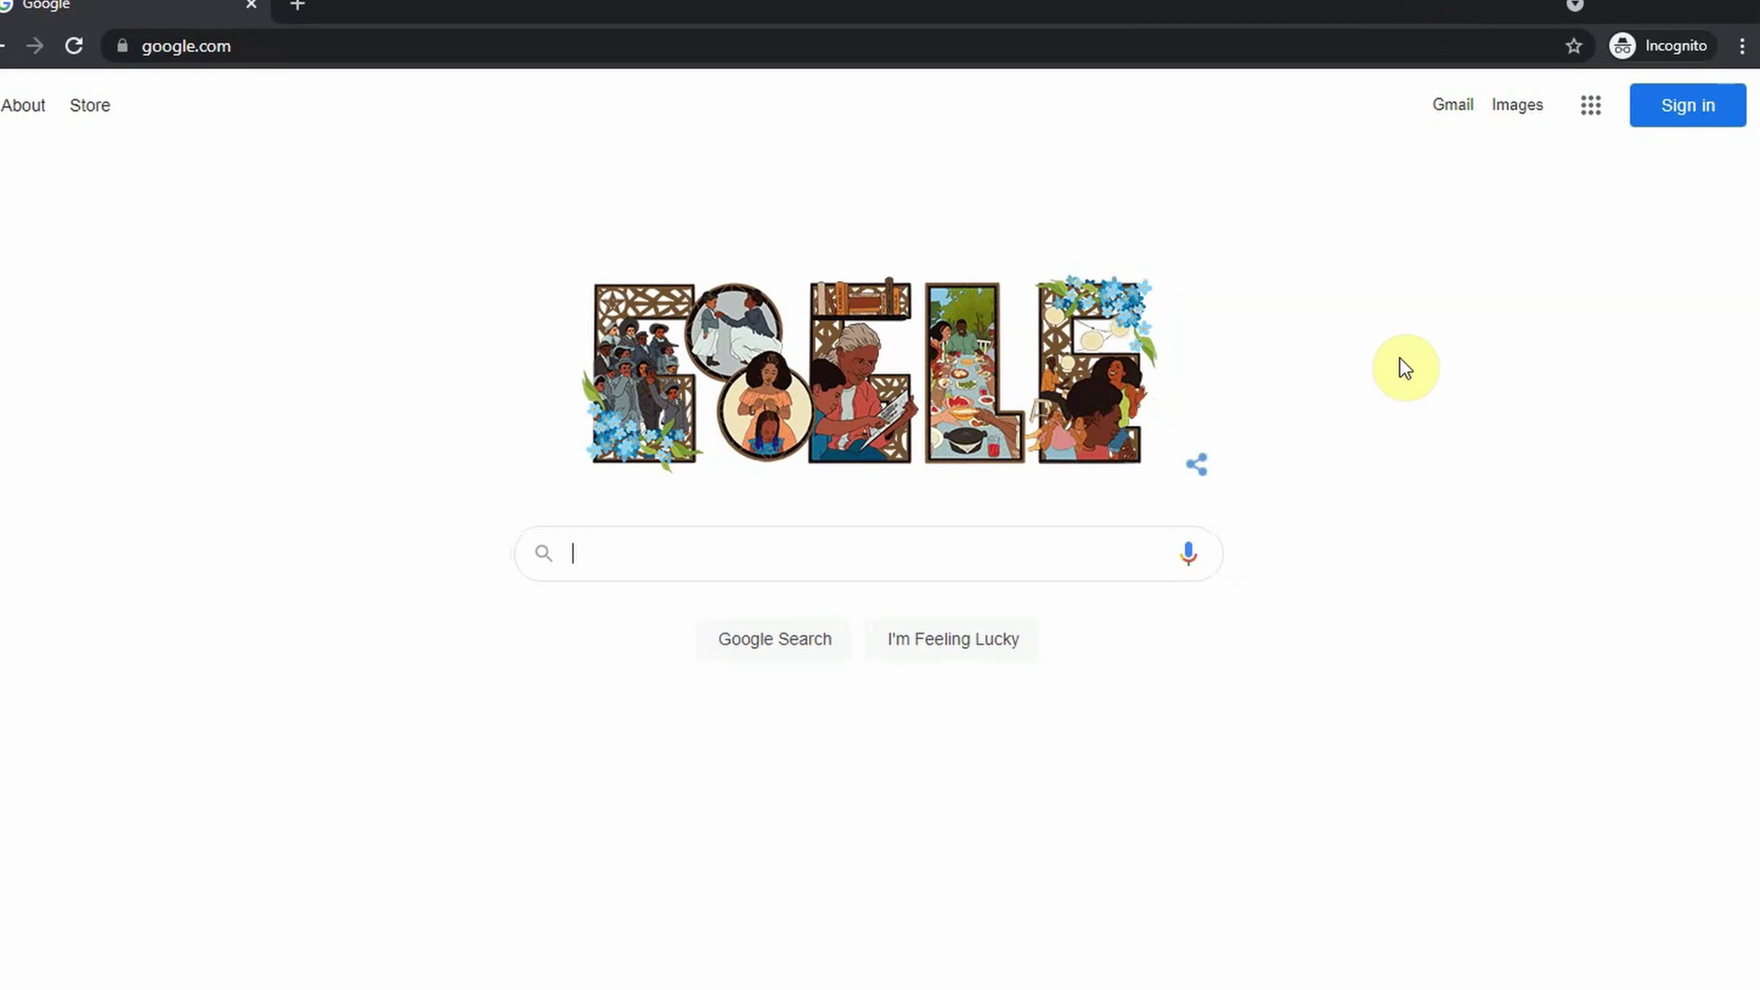
Search Google for 'voicemaker in' and open the Voice Maker - Text to Speech result.
type("vo")
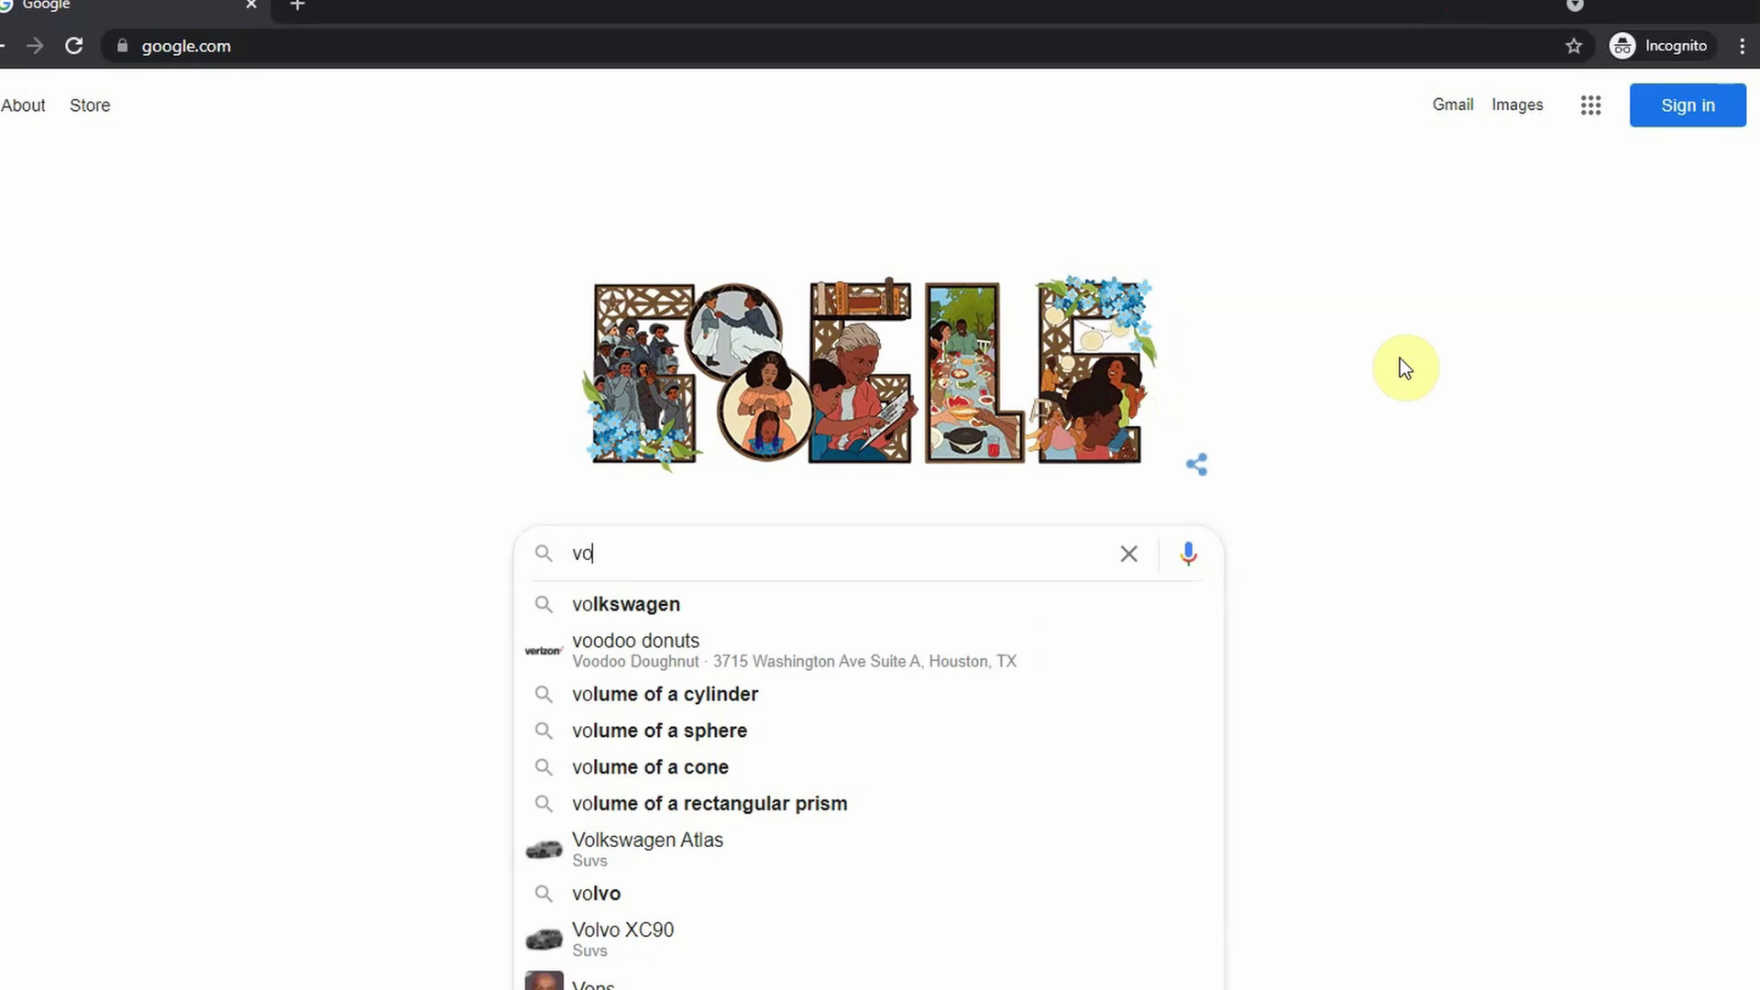
type("icemaker in")
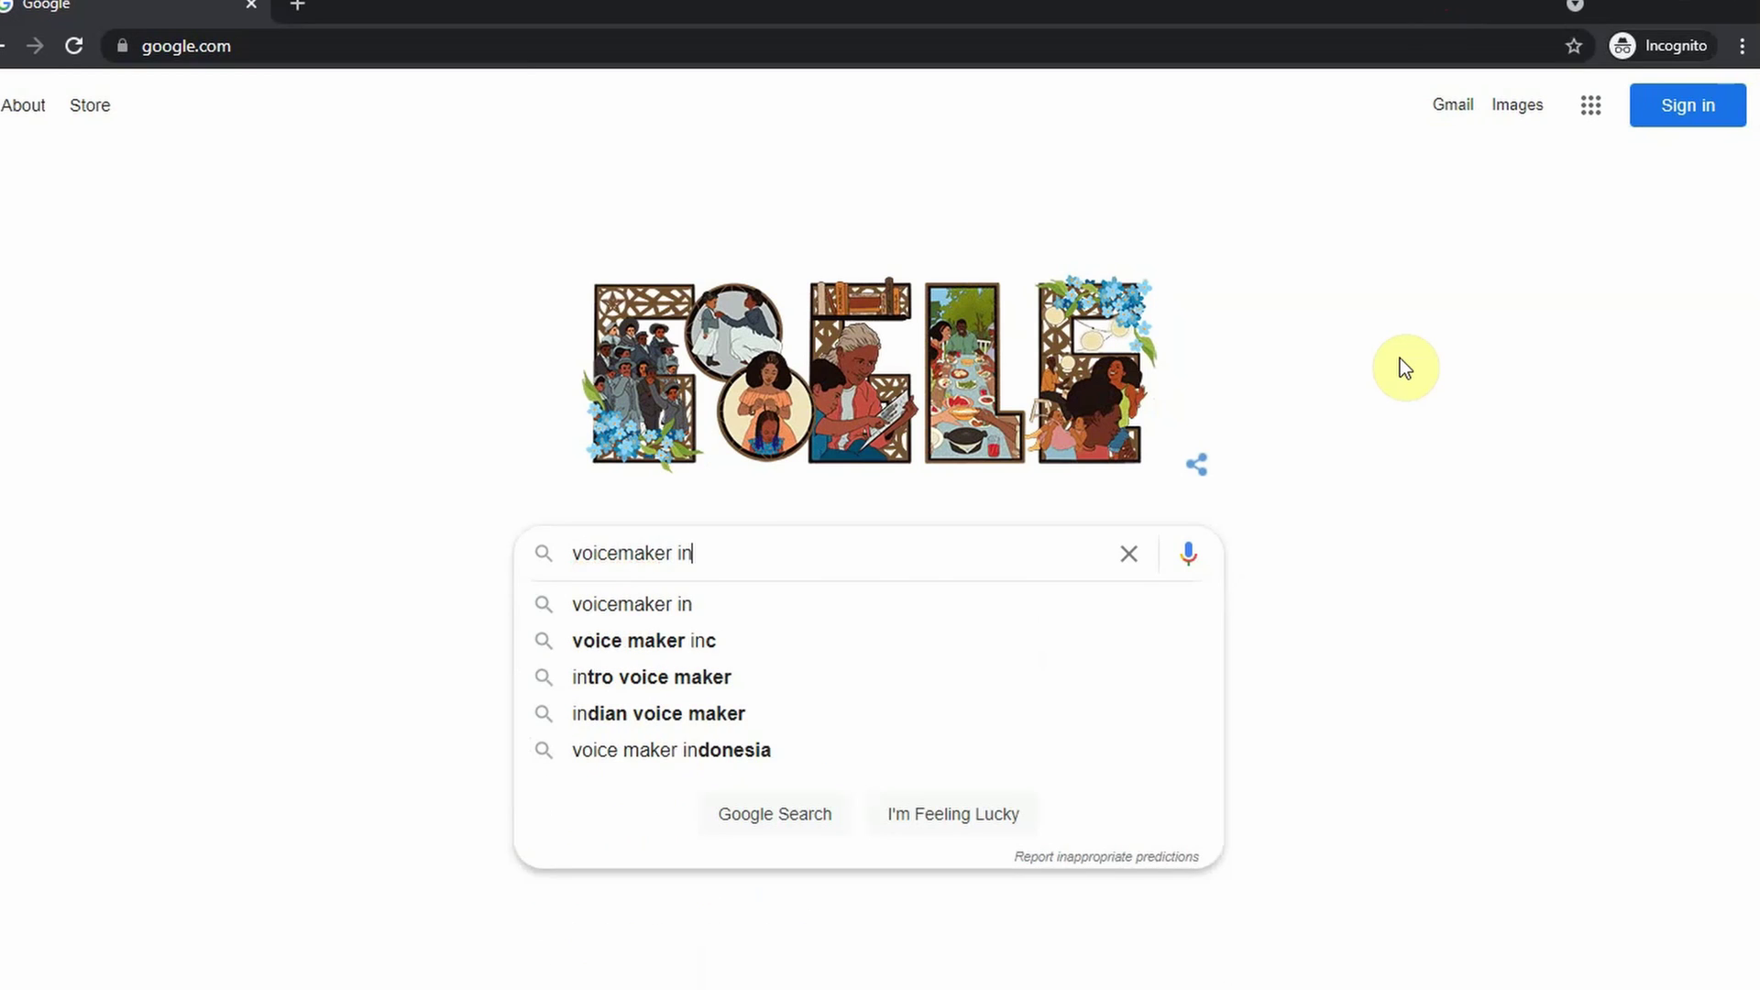
key("Return")
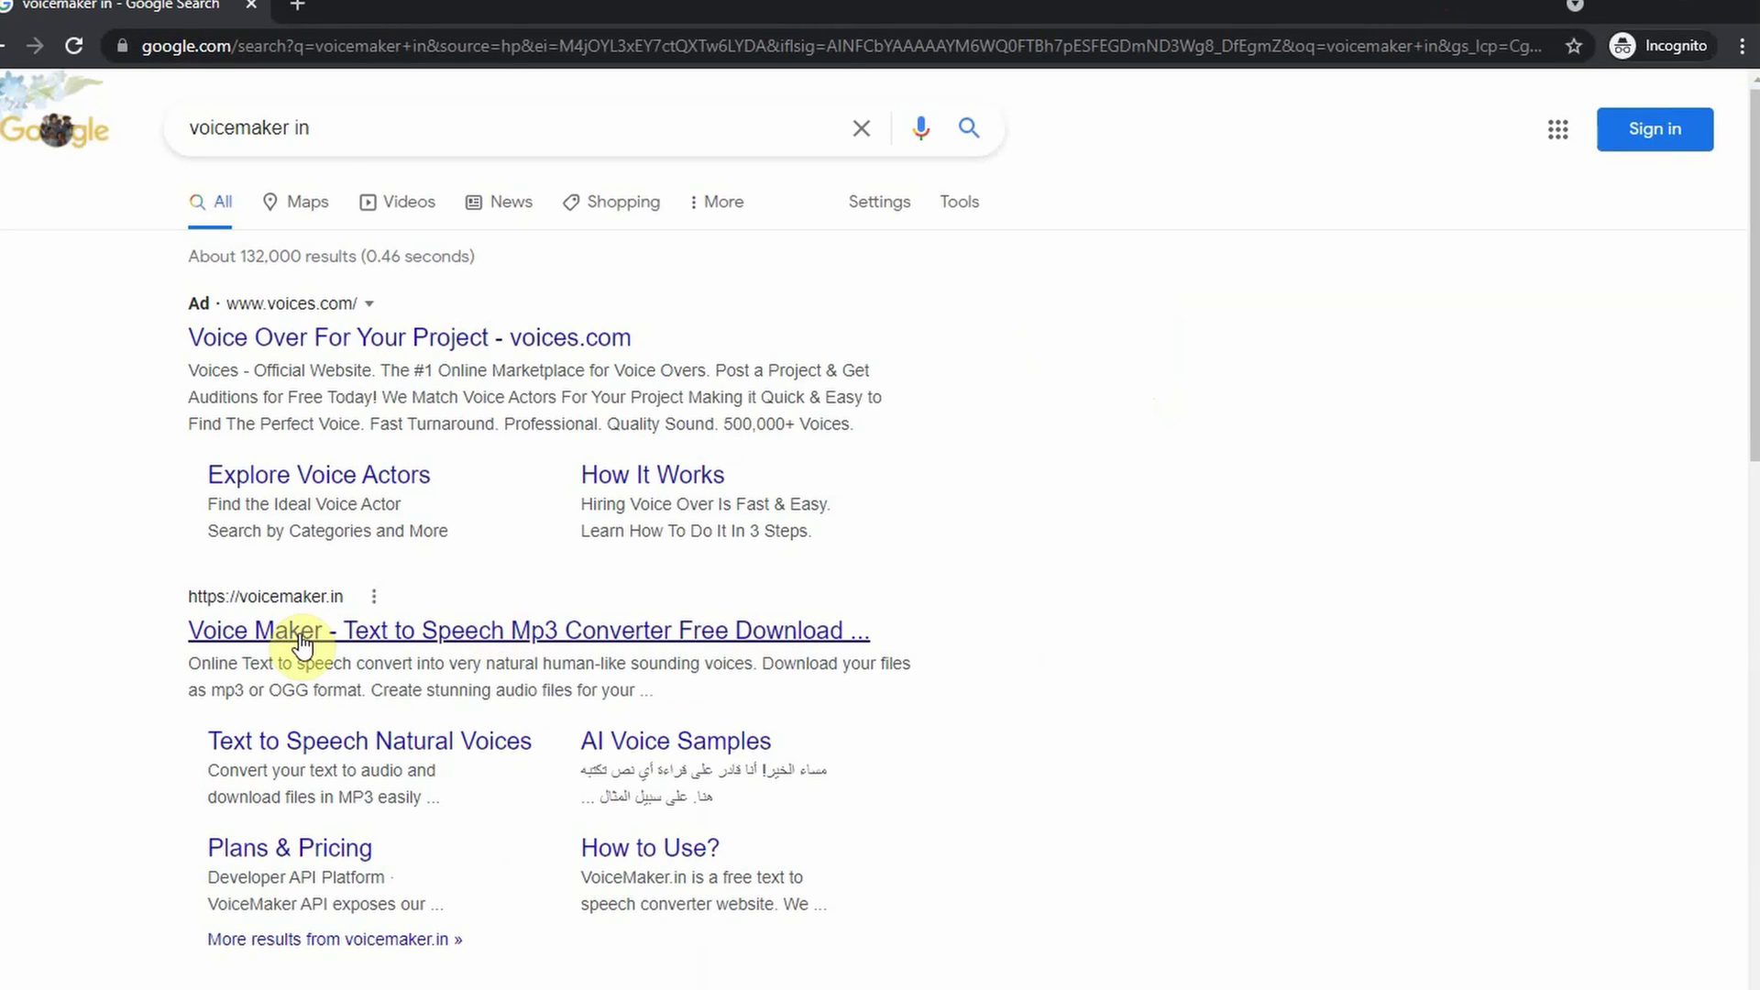
left_click(291, 636)
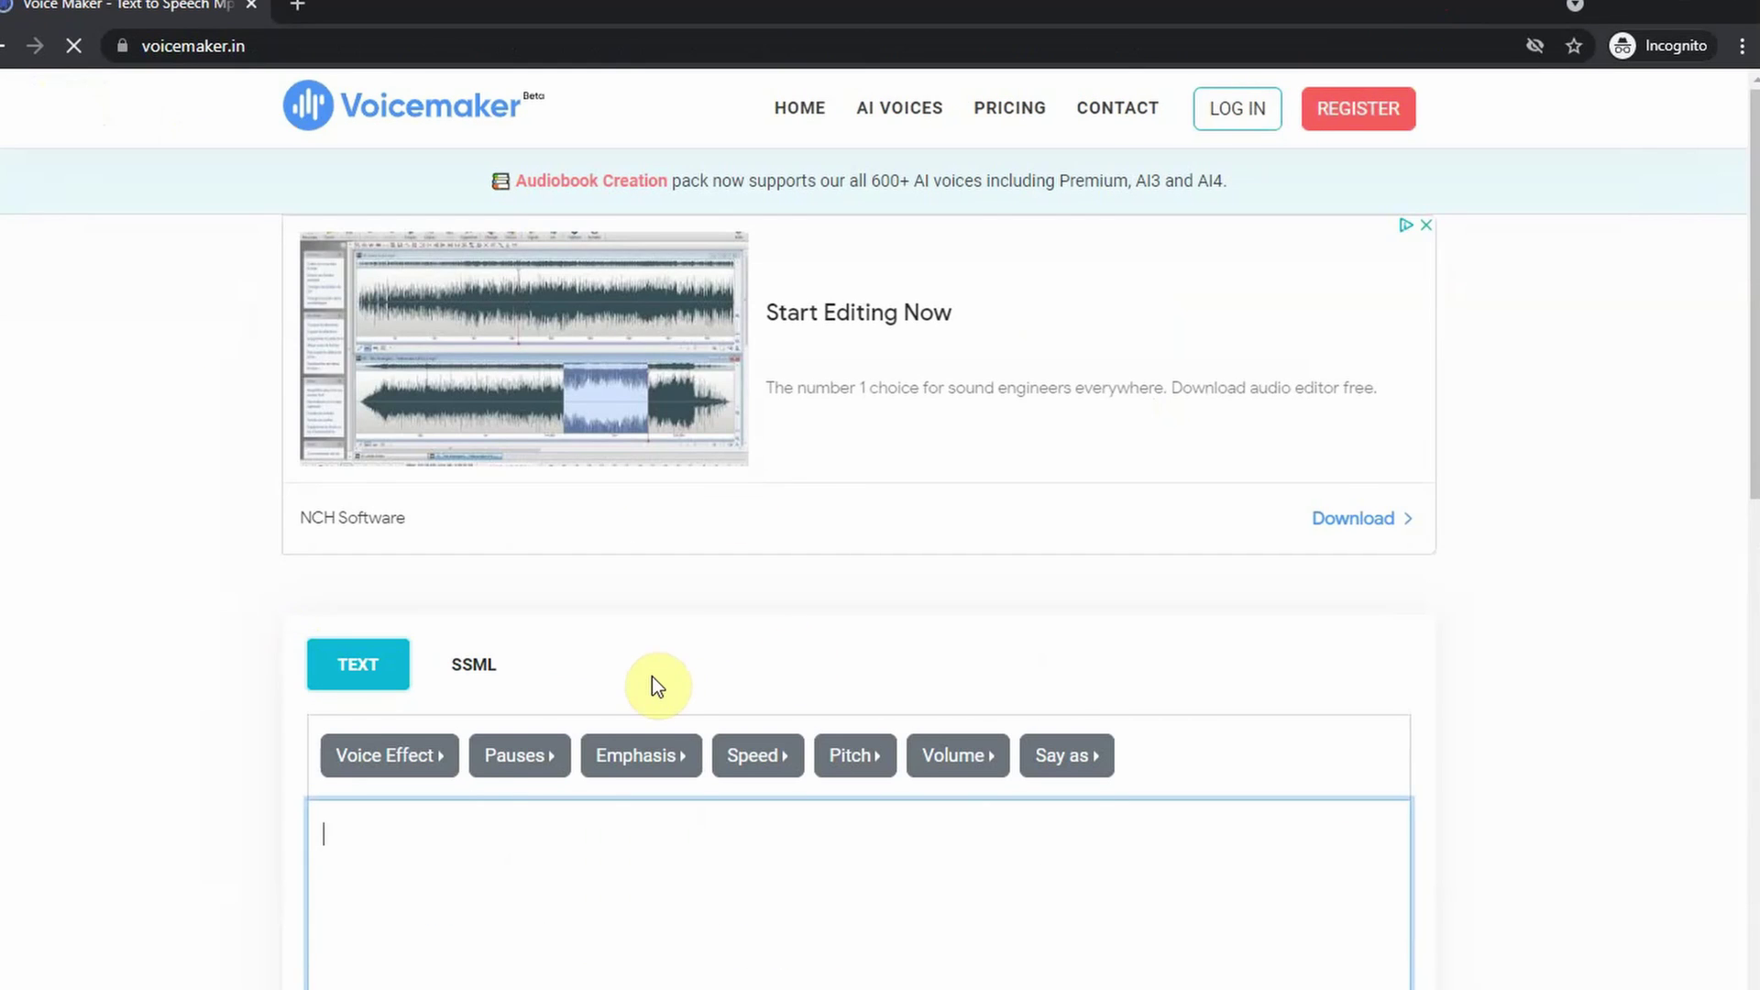
Go to Voicemaker's AI Voices sample page.
scroll(654, 678, "down", 7)
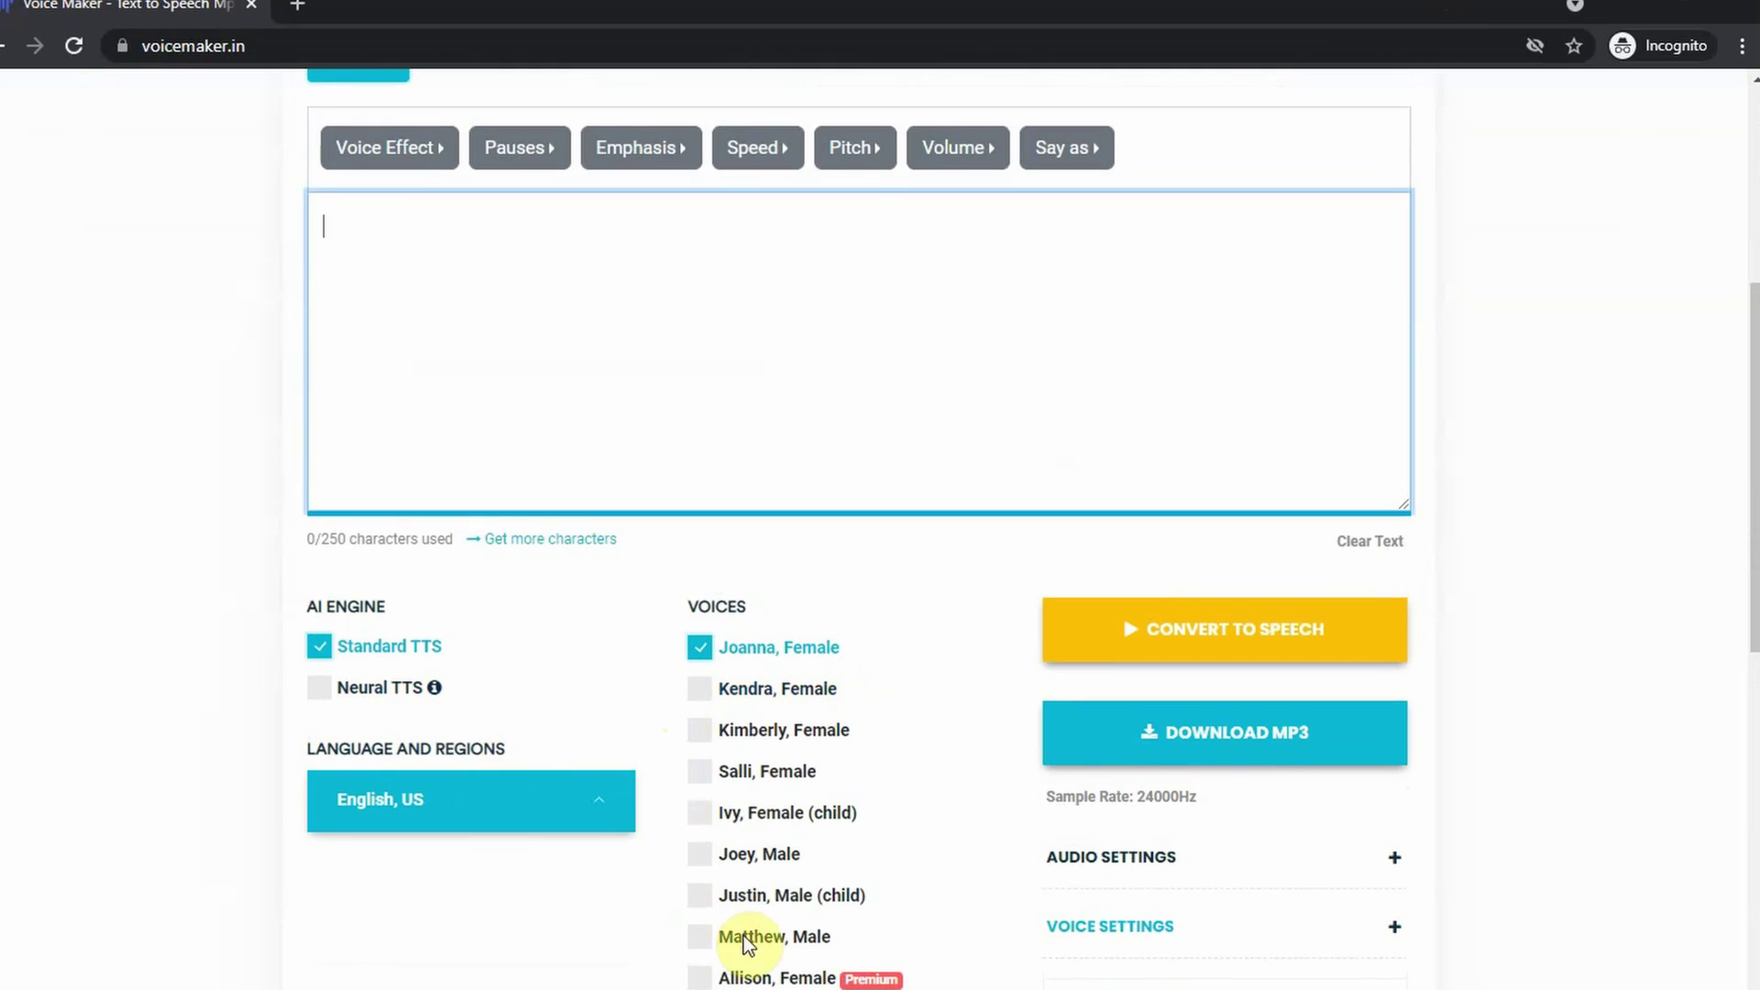
scroll(1136, 829, "up", 7)
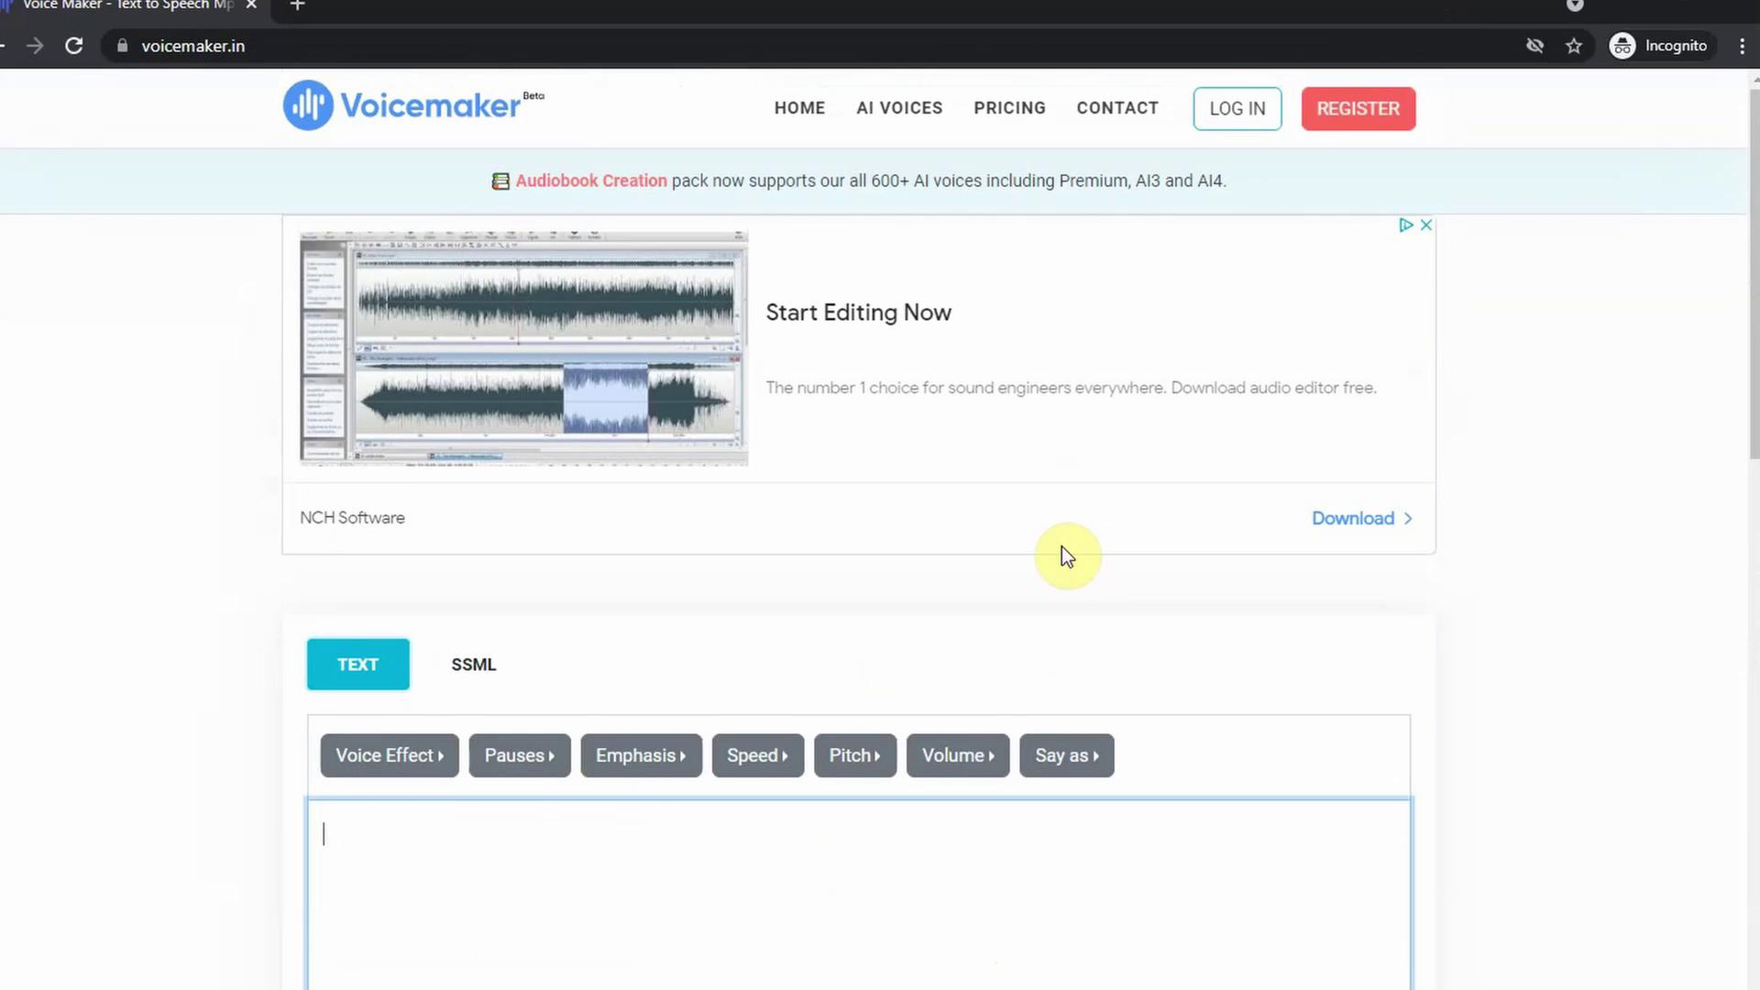
left_click(903, 129)
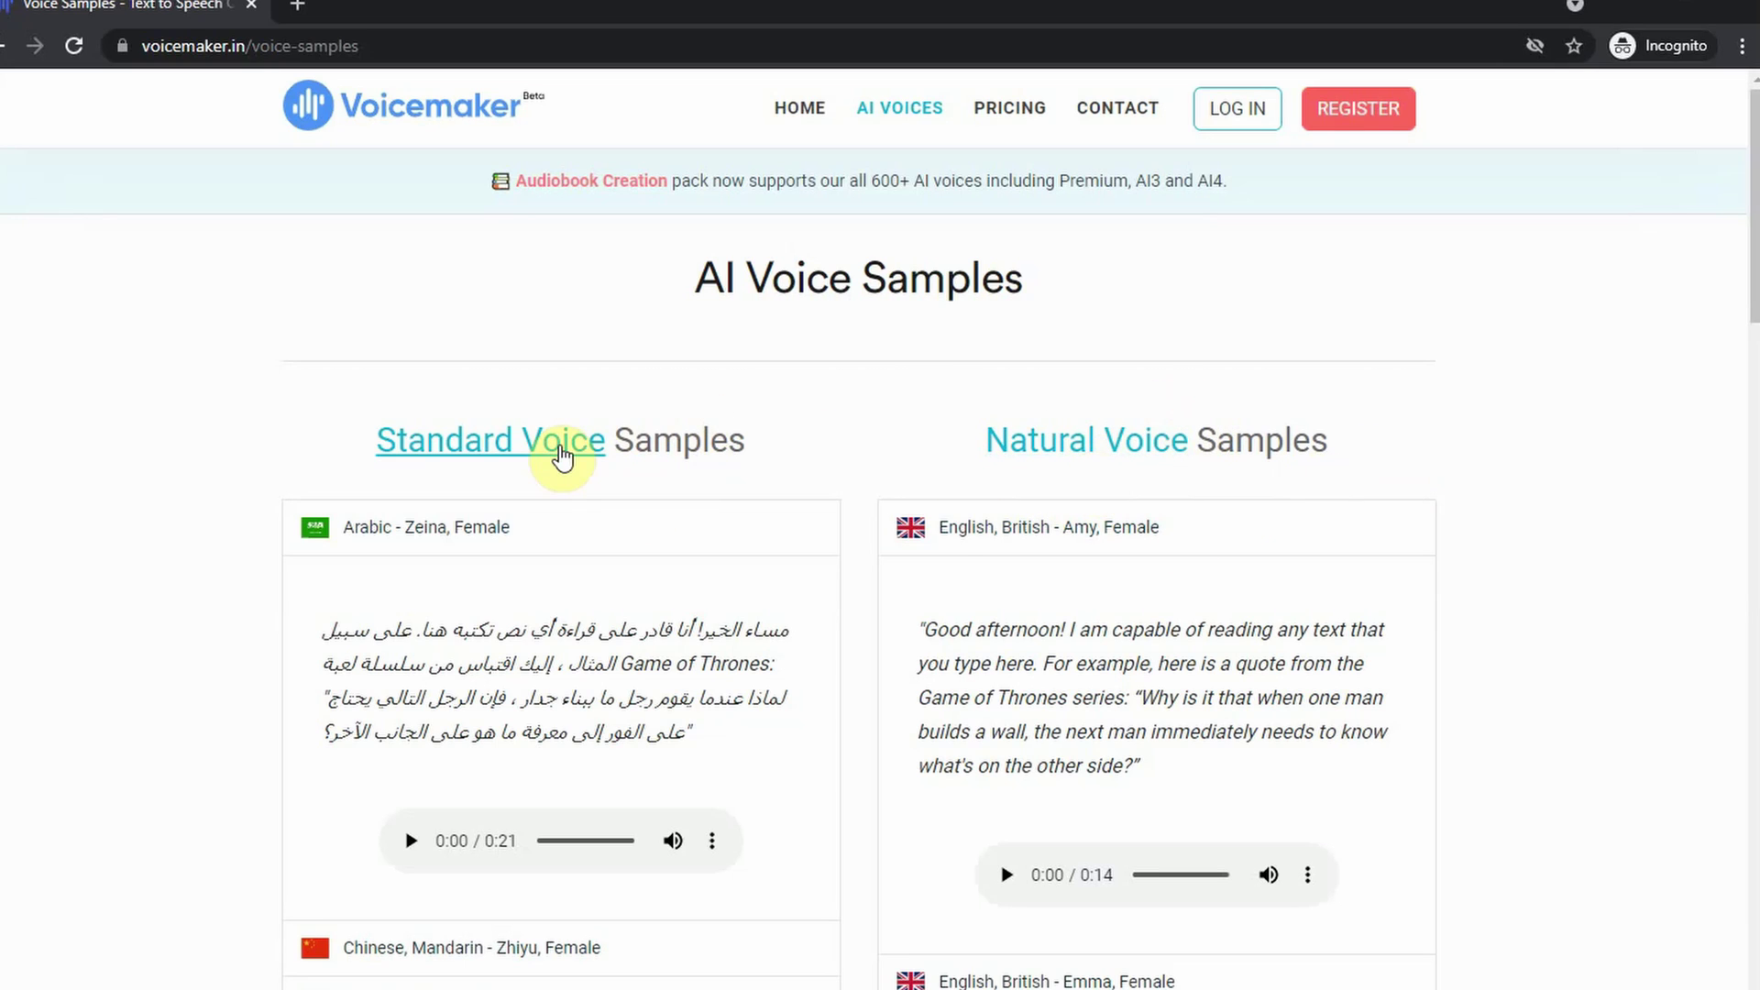
Expand and play the English, US - Matthew, Male standard voice sample.
scroll(684, 447, "down", 8)
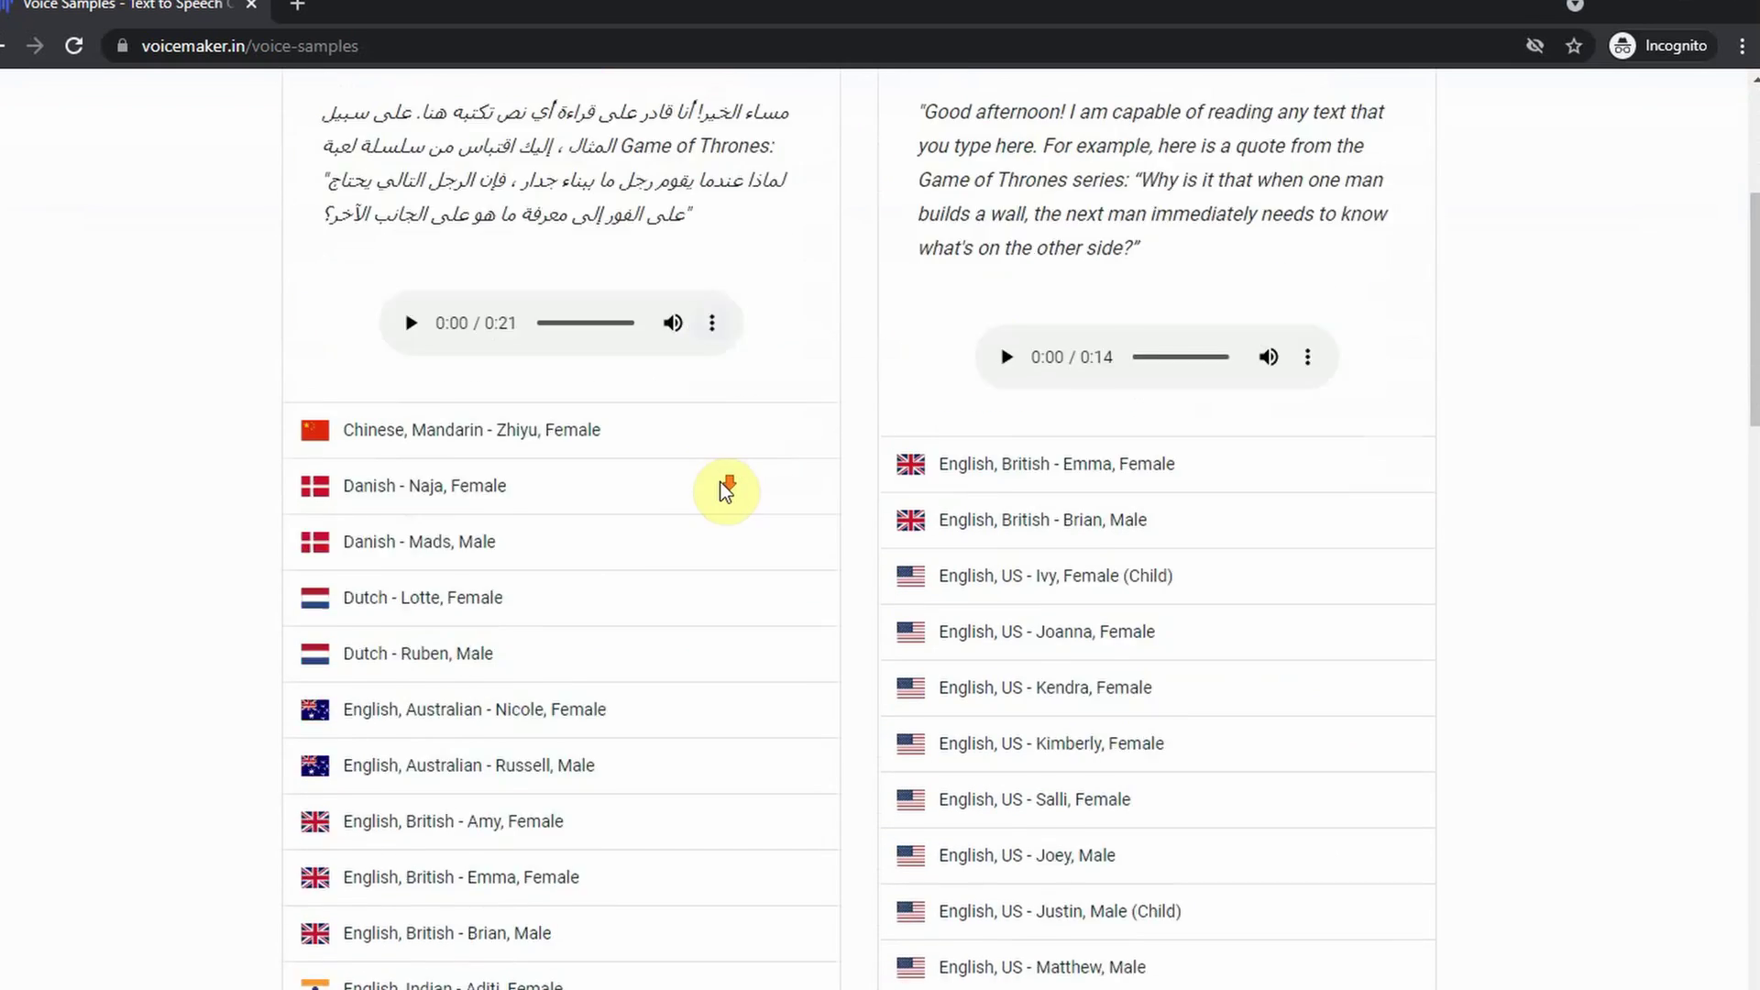
scroll(378, 795, "down", 8)
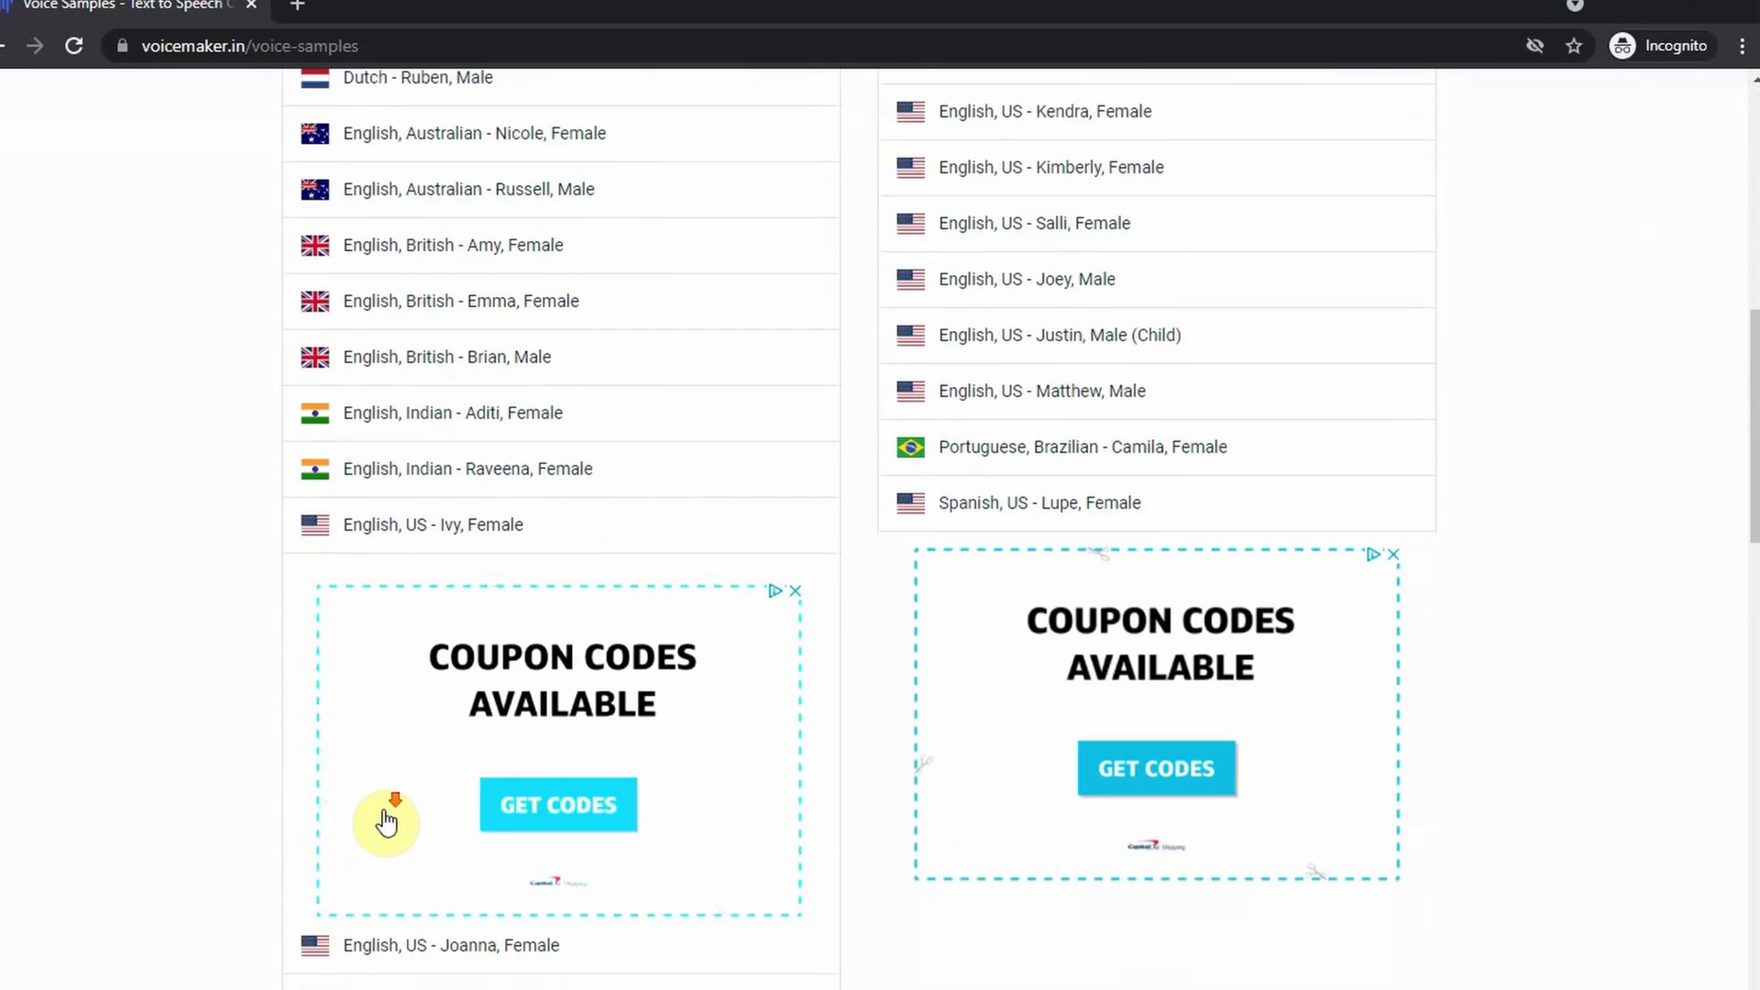
left_click(478, 917)
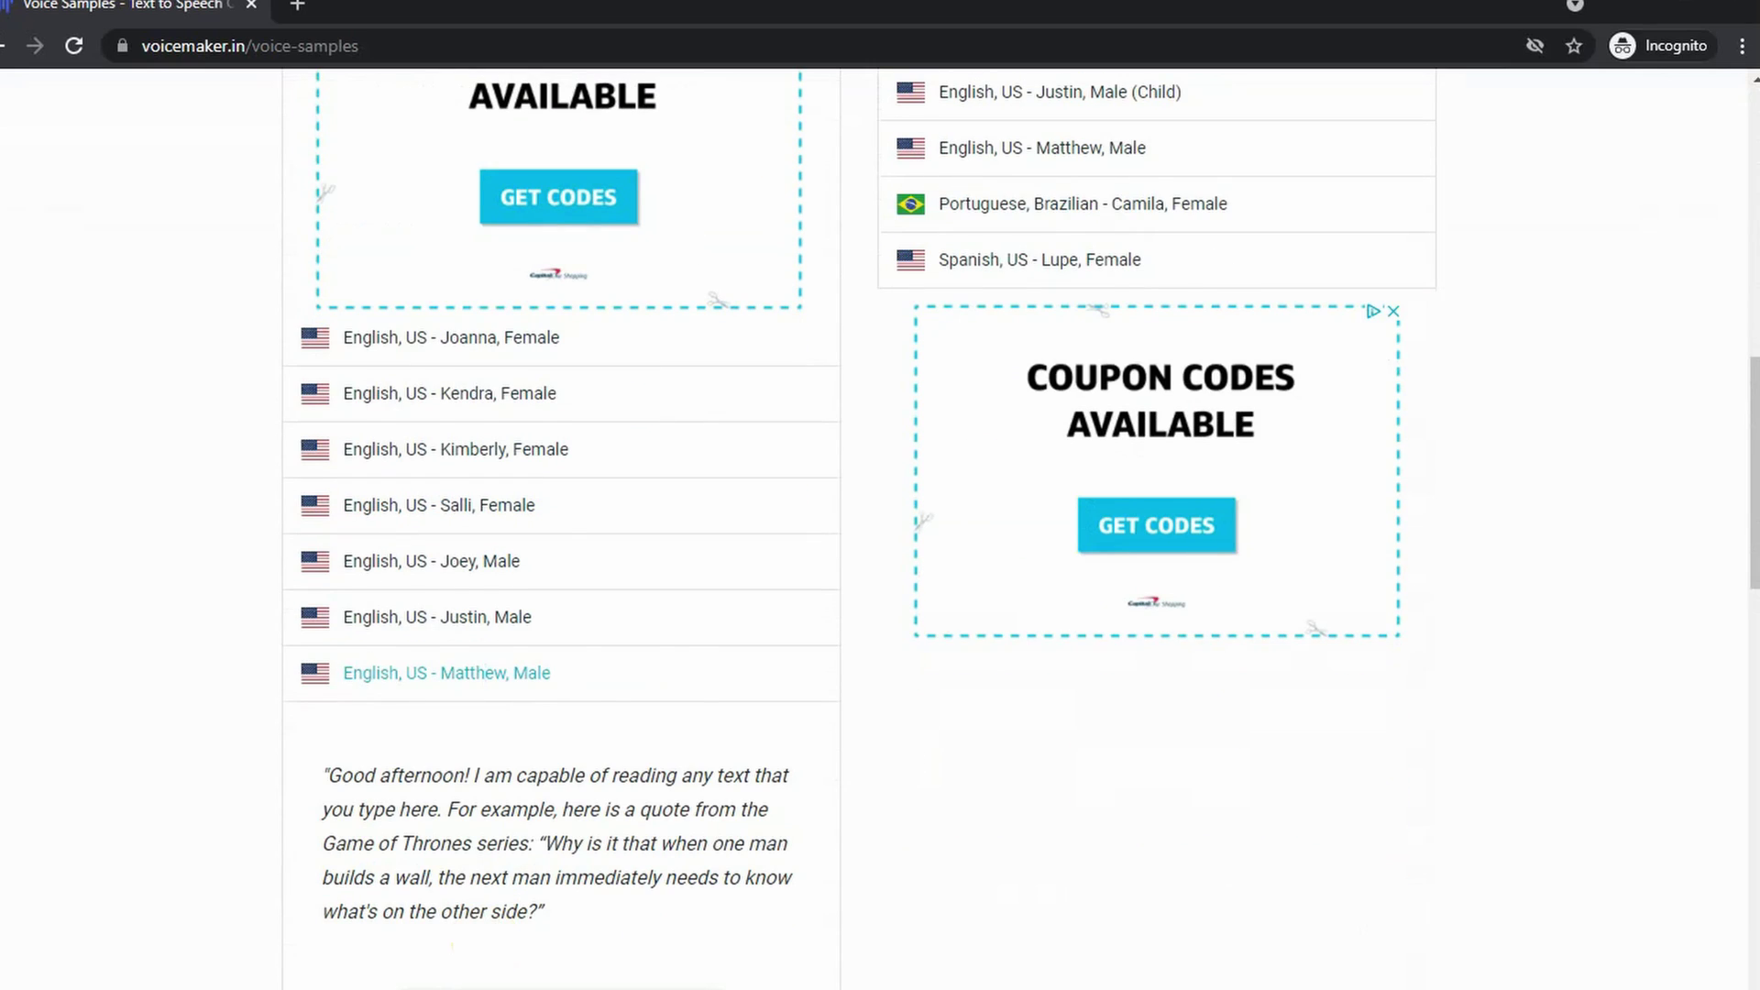
left_click(414, 989)
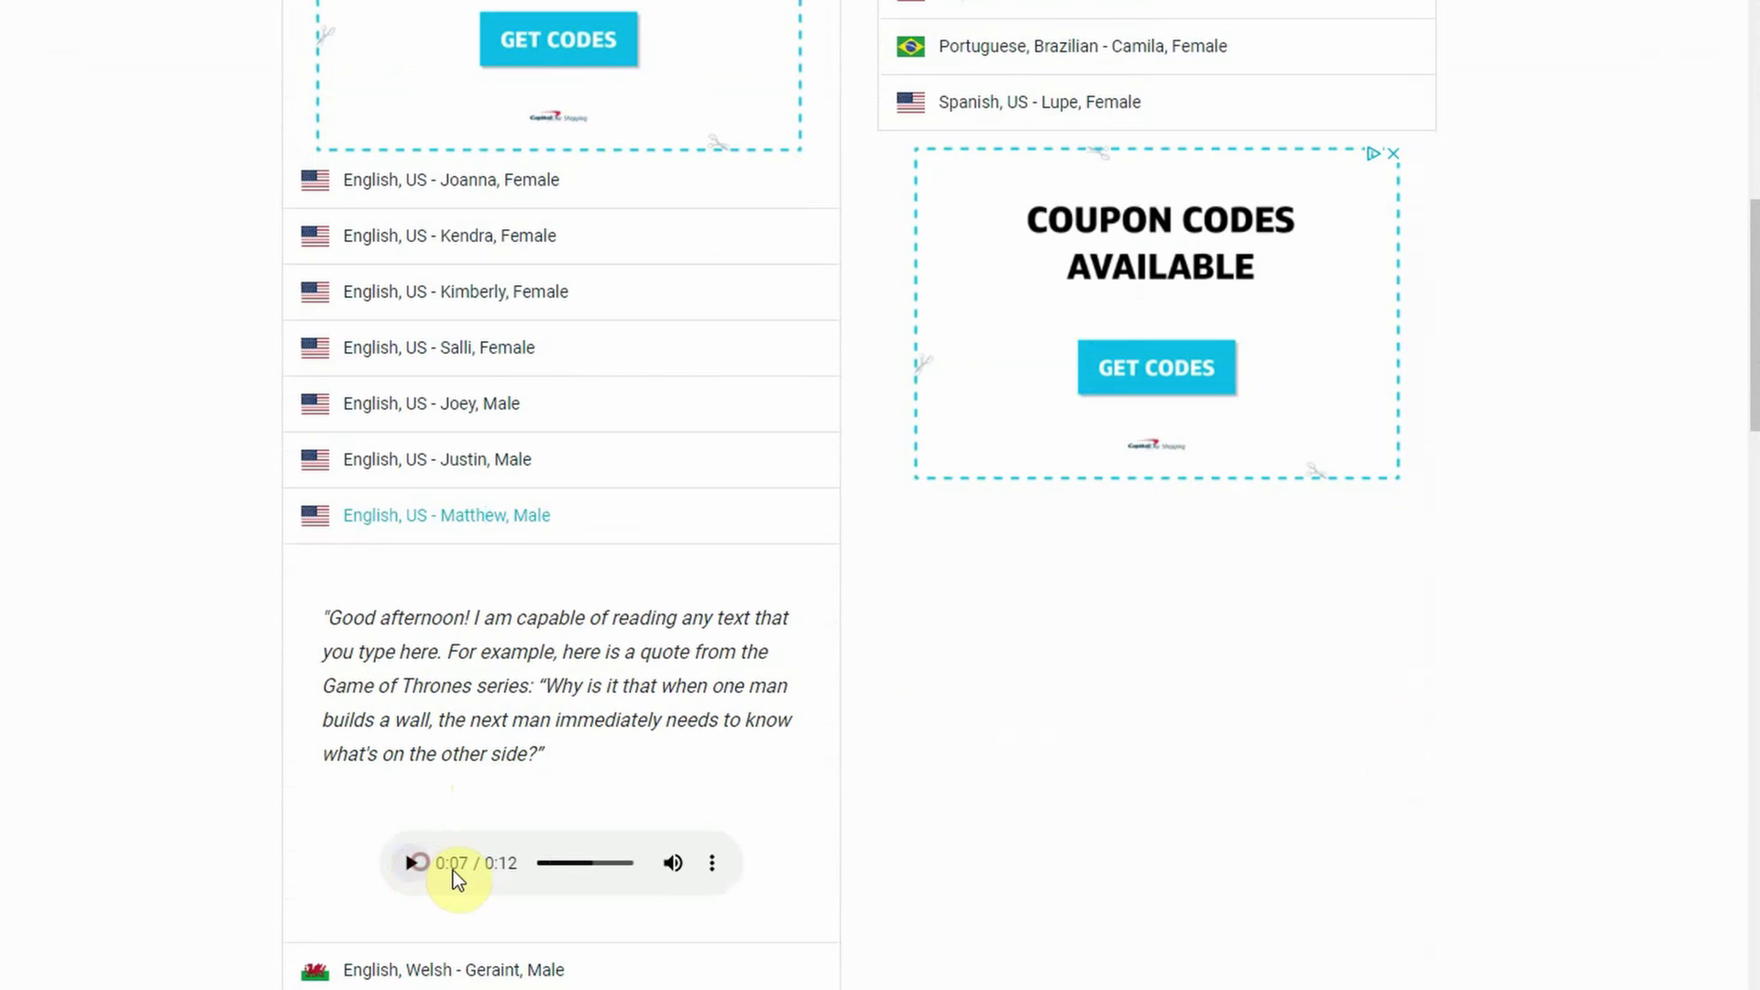
scroll(928, 800, "up", 9)
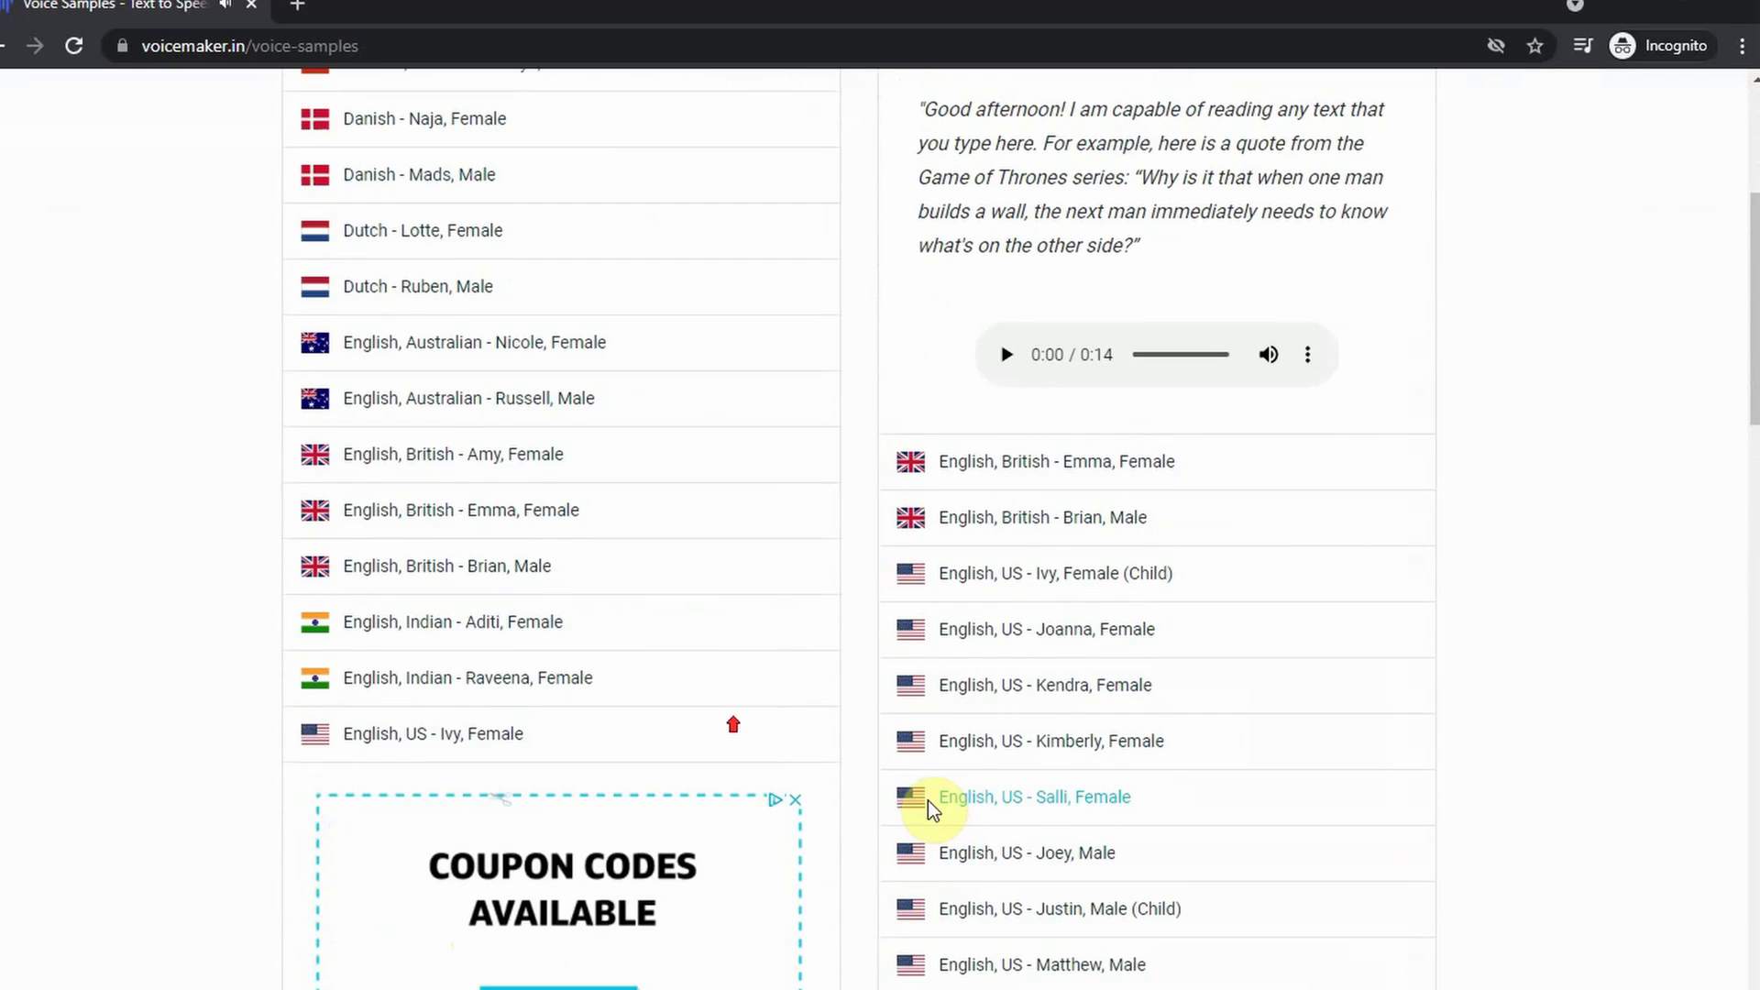
scroll(927, 801, "up", 6)
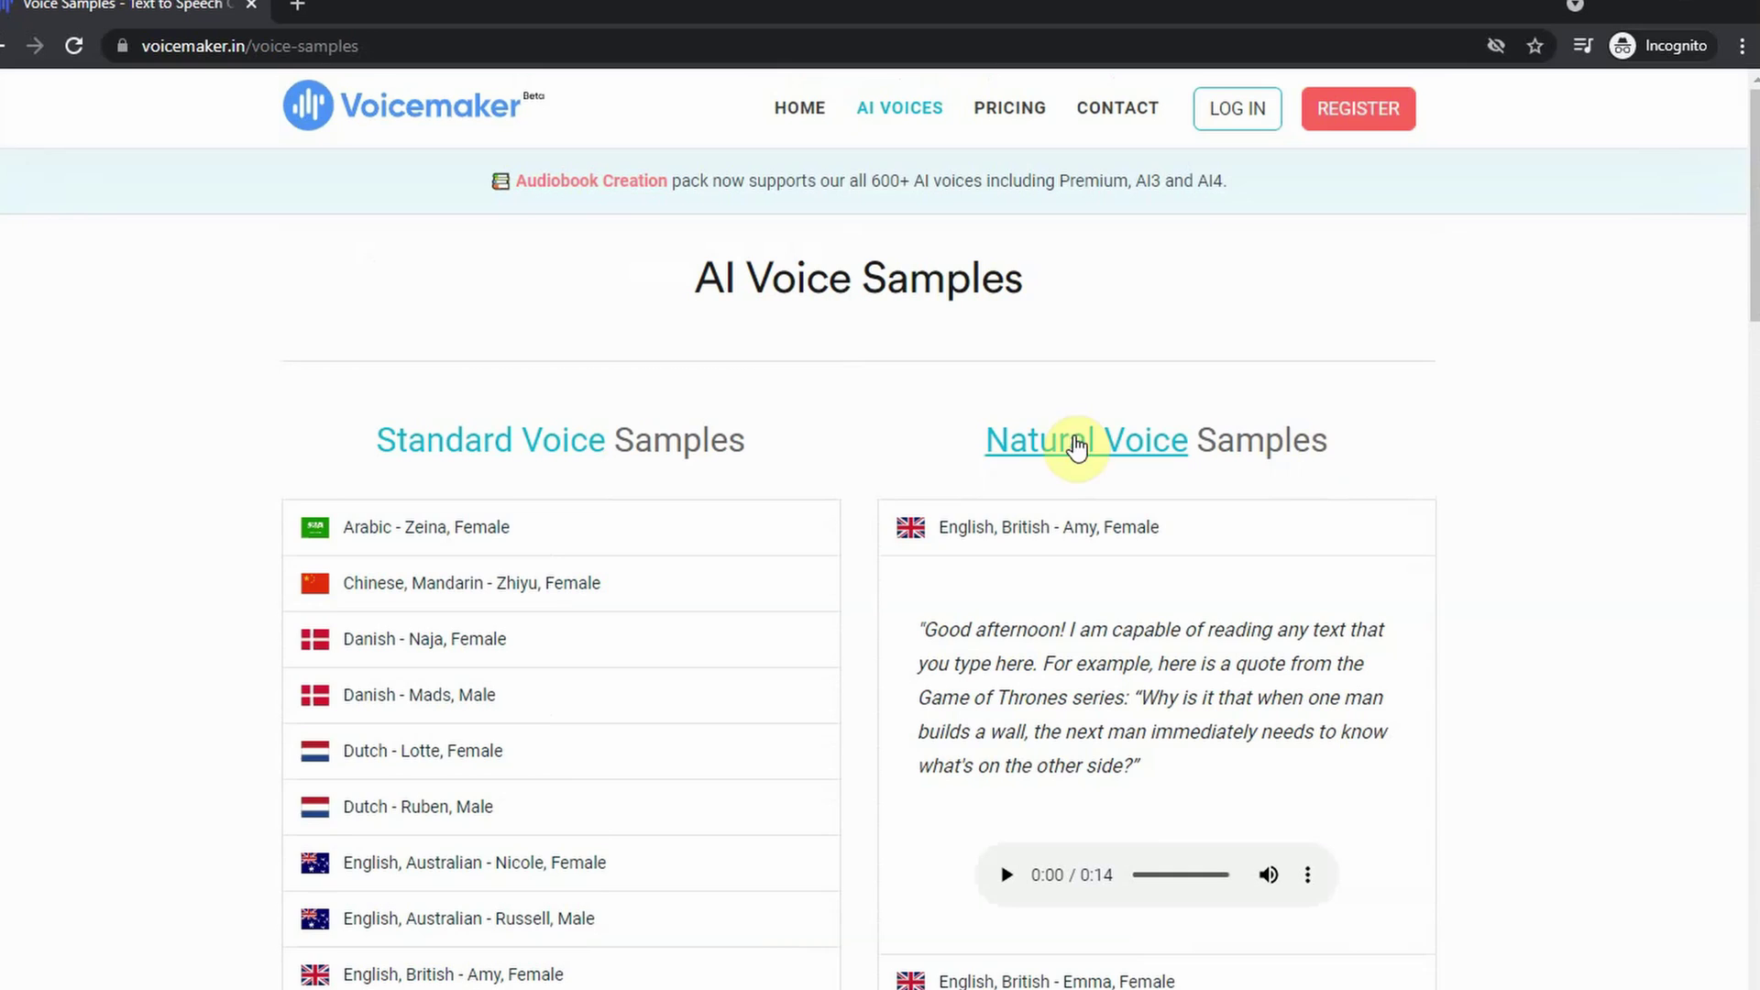
scroll(1316, 480, "down", 8)
left_click(1042, 755)
left_click(1007, 704)
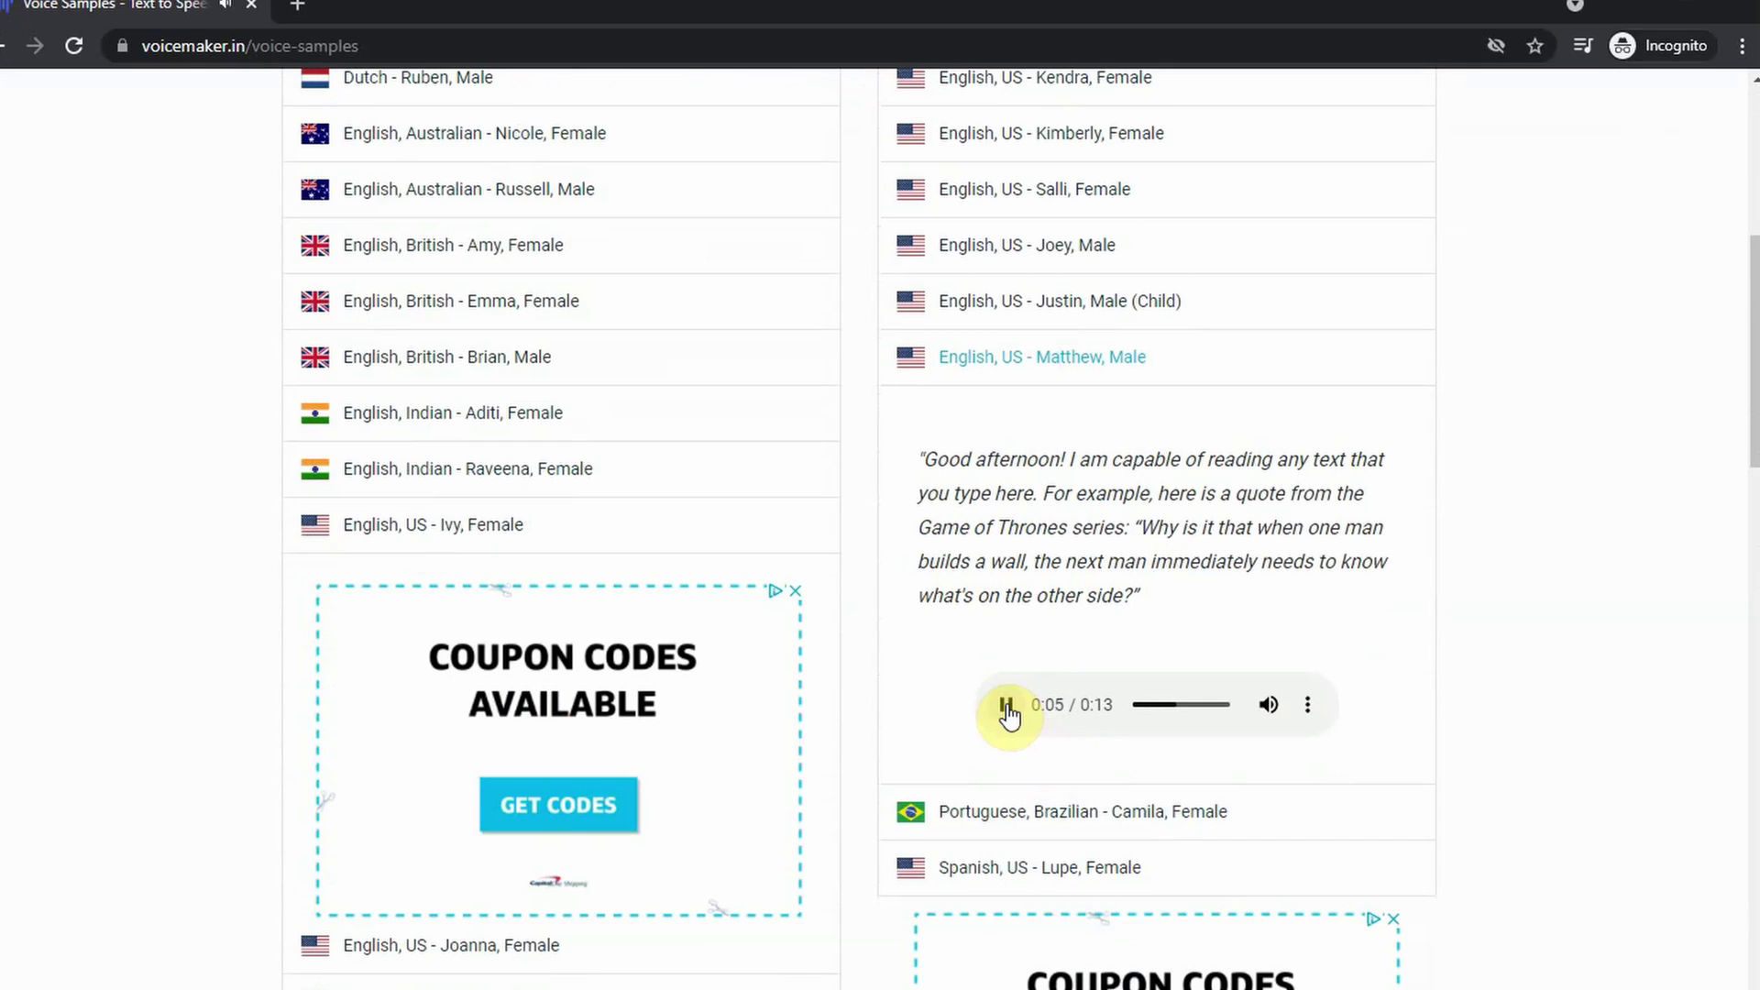
left_click(1007, 704)
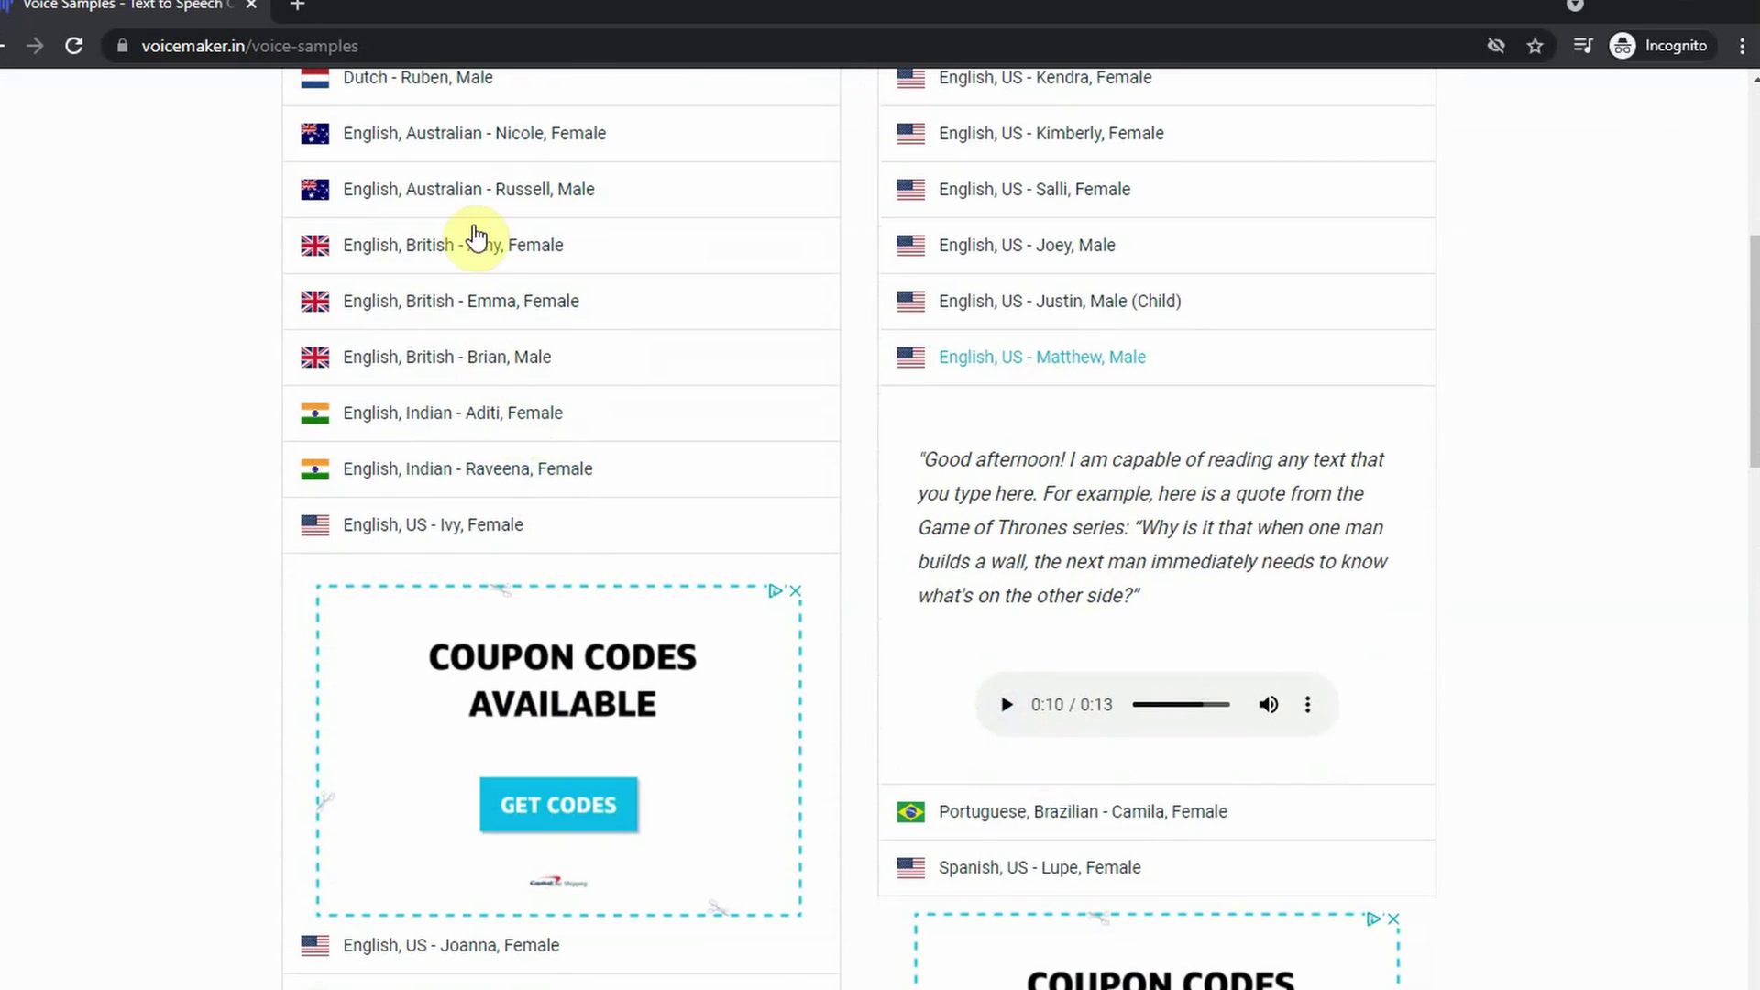
left_click(475, 420)
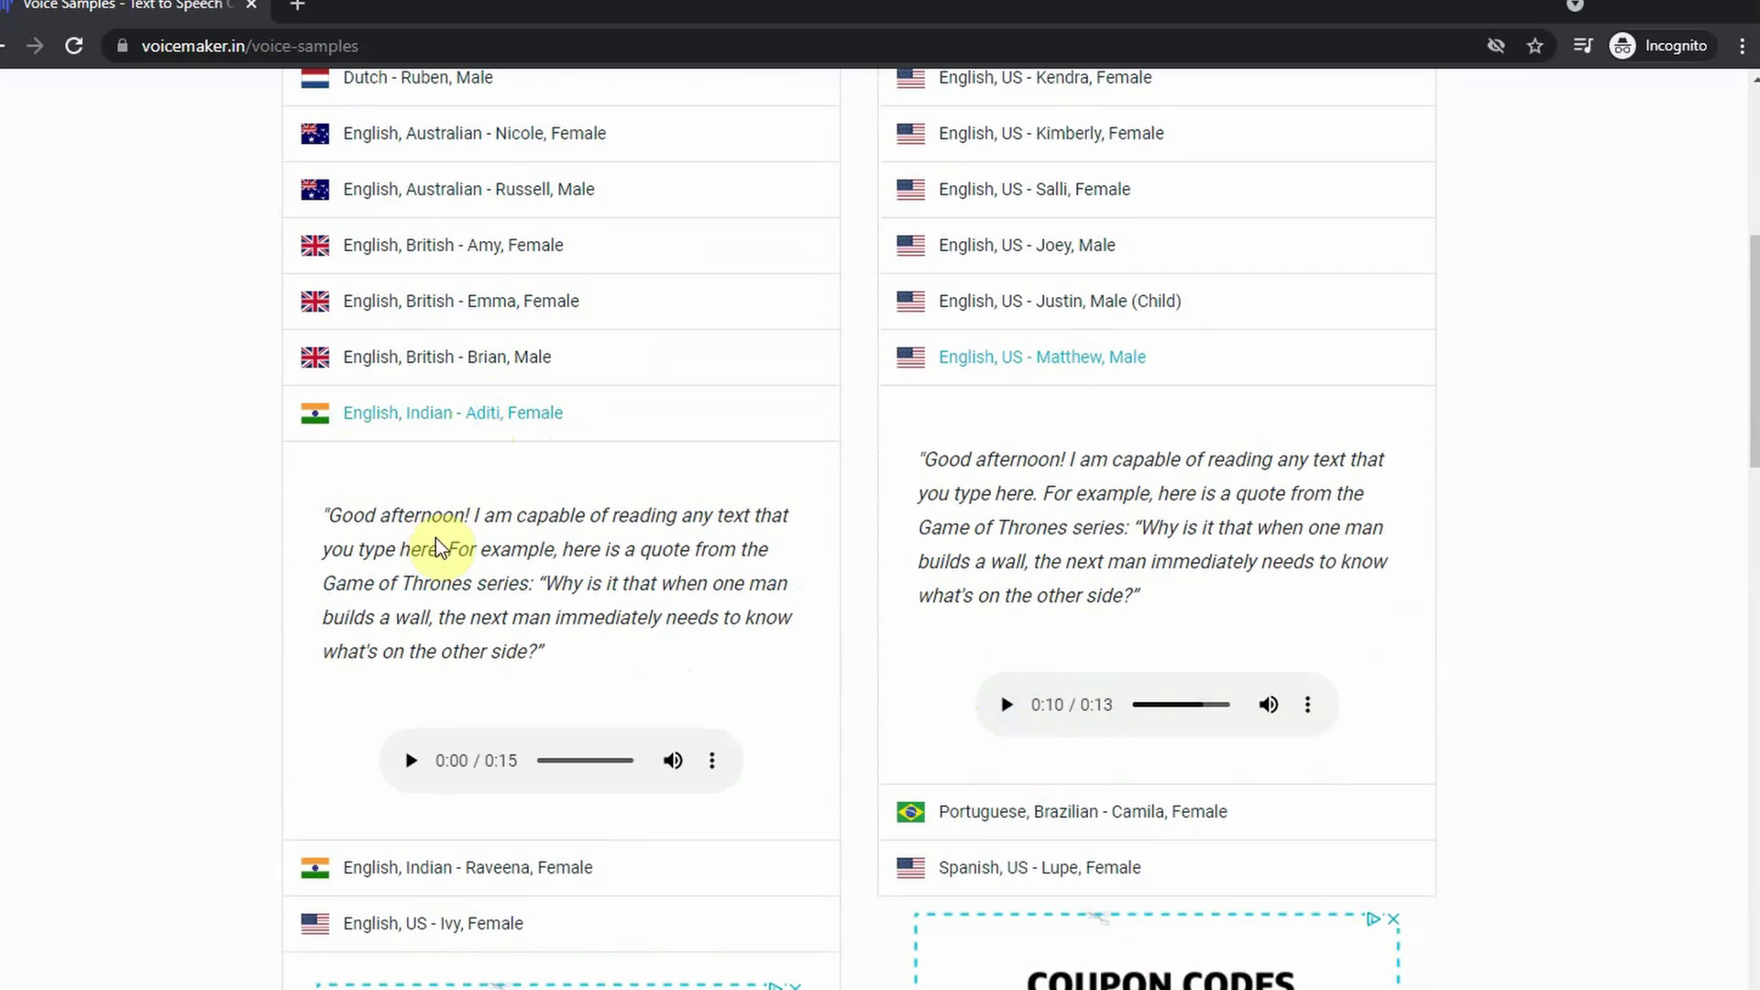
left_click(411, 760)
scroll(449, 747, "down", 10)
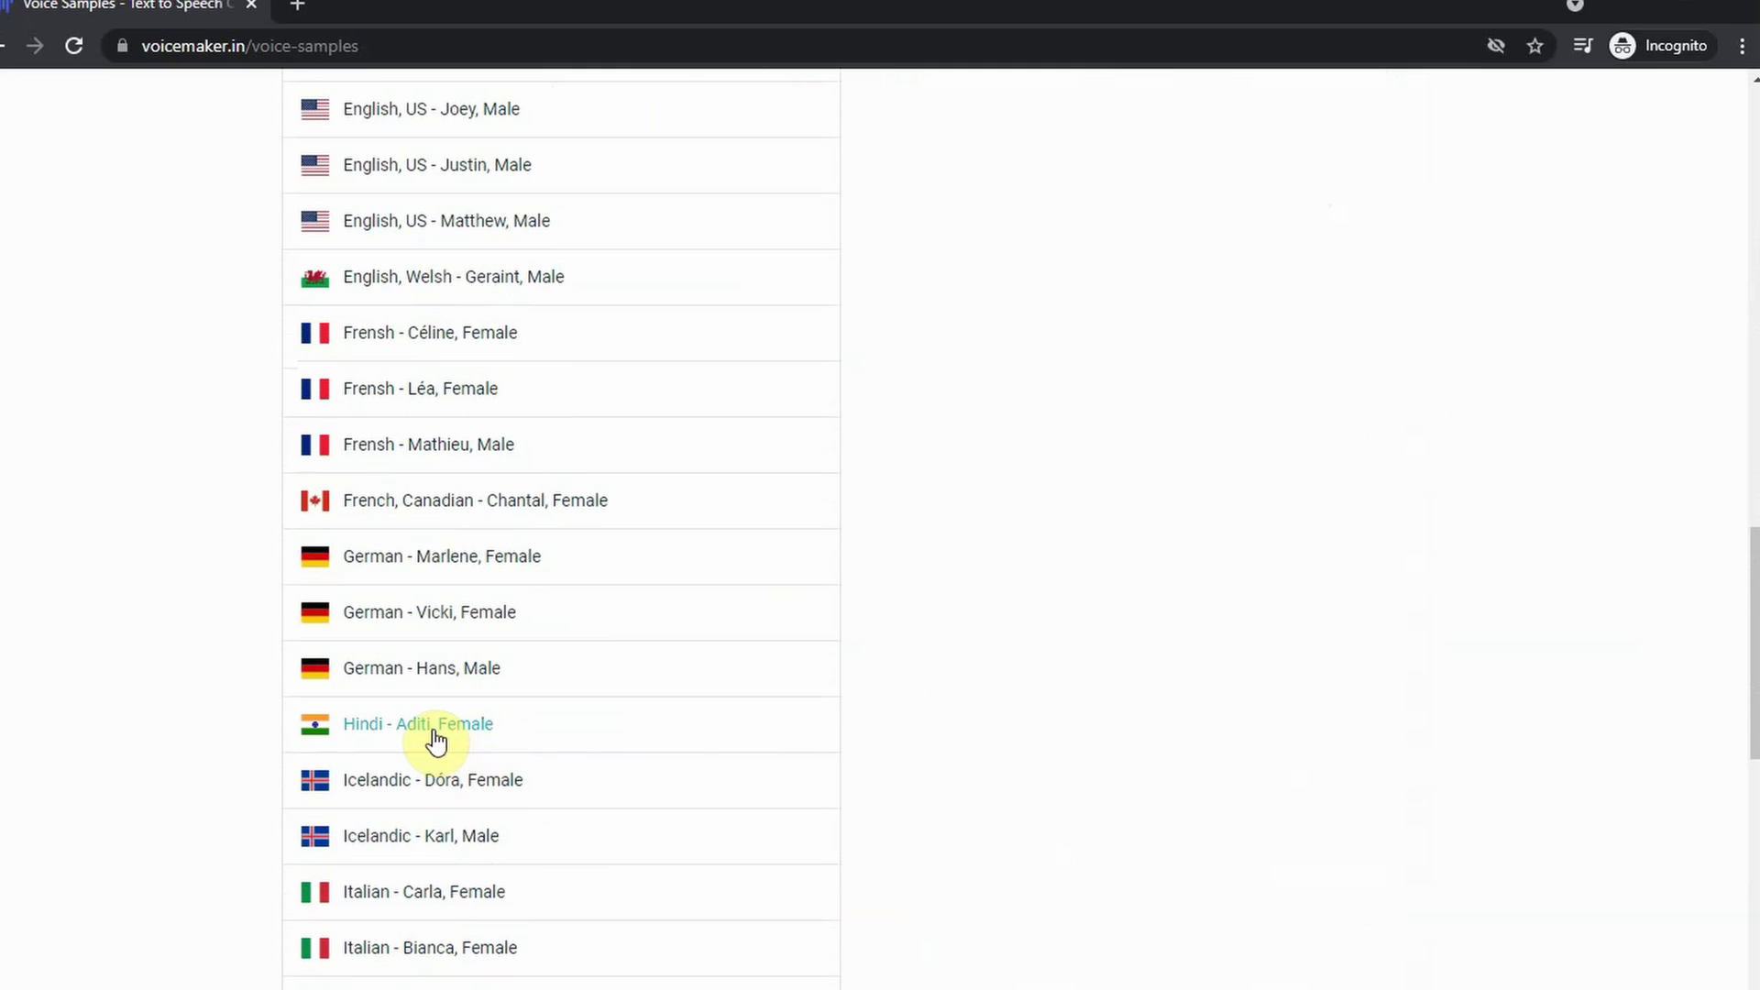
left_click(435, 733)
scroll(513, 834, "down", 3)
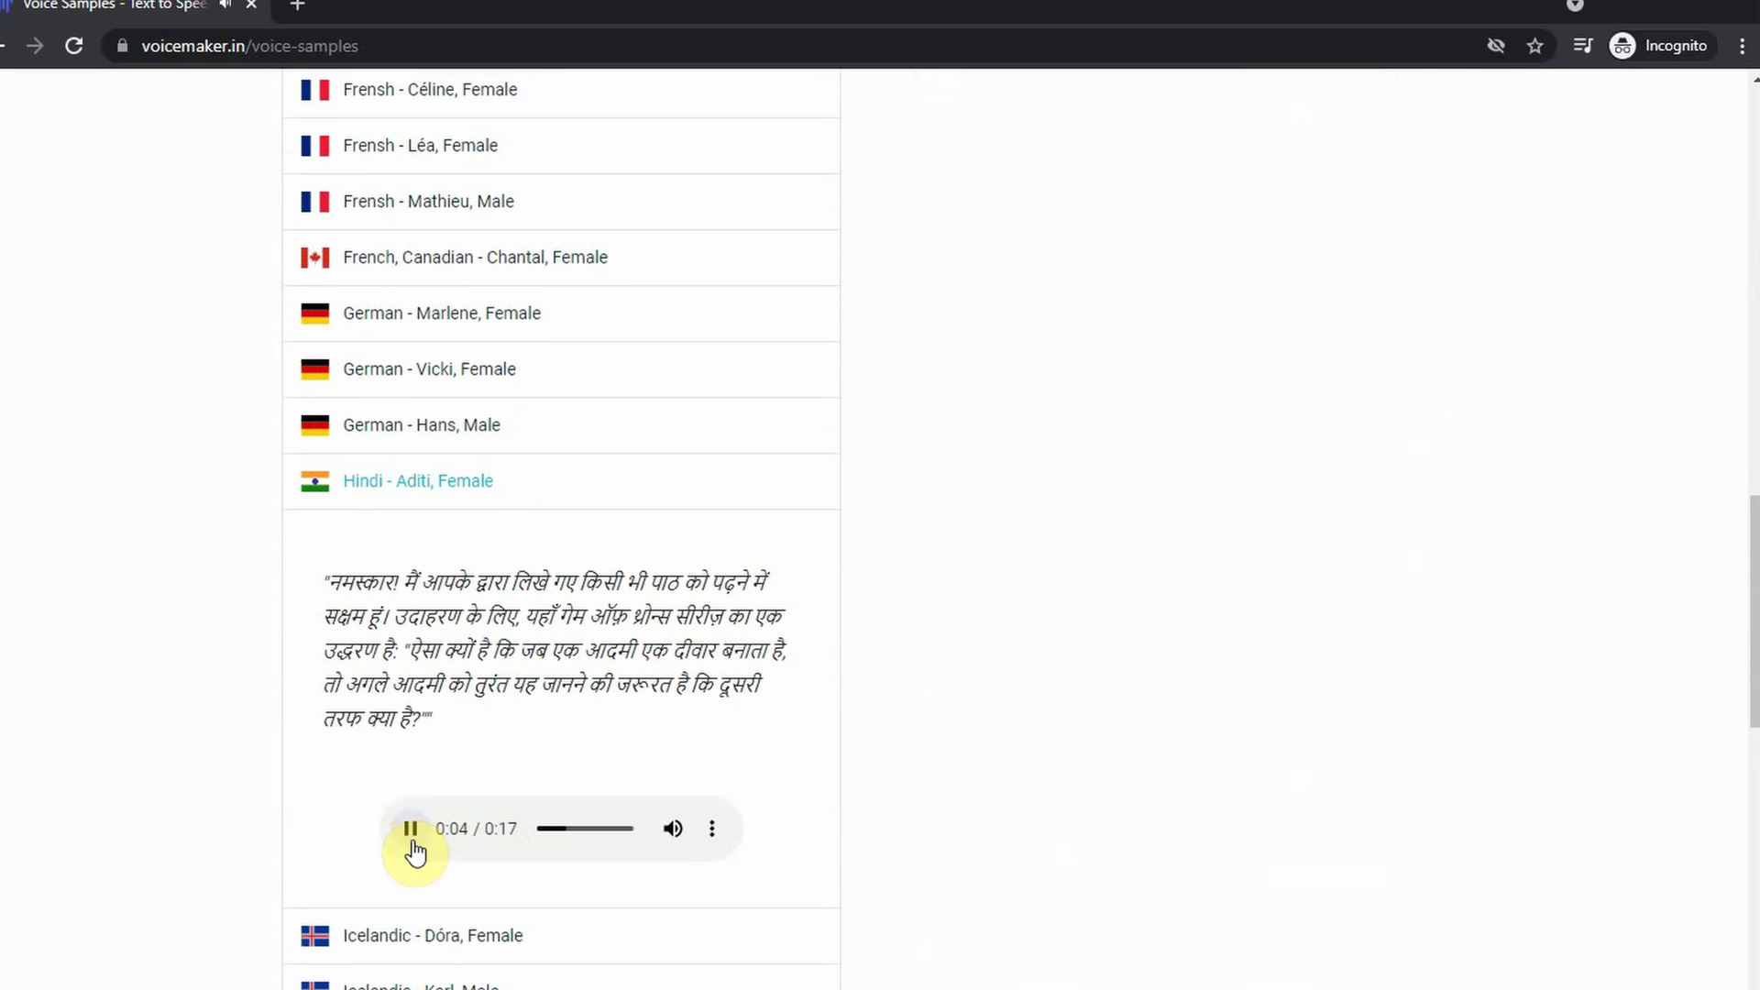
left_click(412, 834)
scroll(1163, 752, "up", 8)
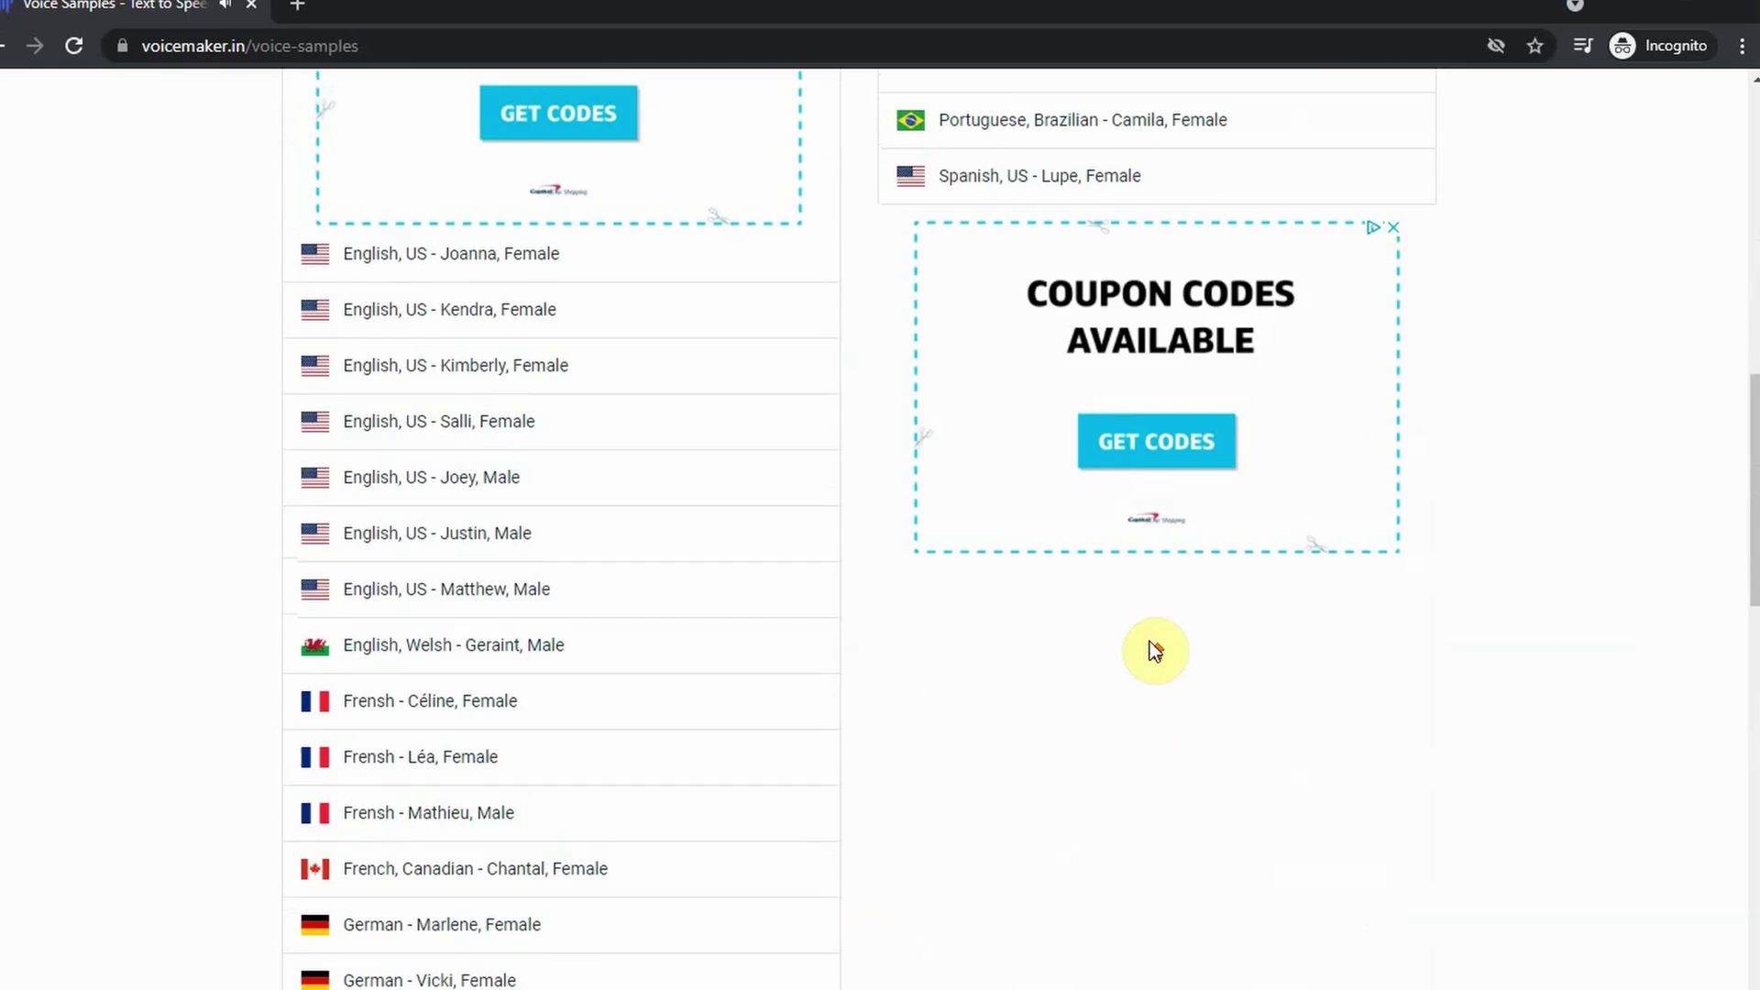
Convert the welcome-back paragraph to speech with Joanna, Female, producing a 10-second clip.
scroll(746, 636, "down", 16)
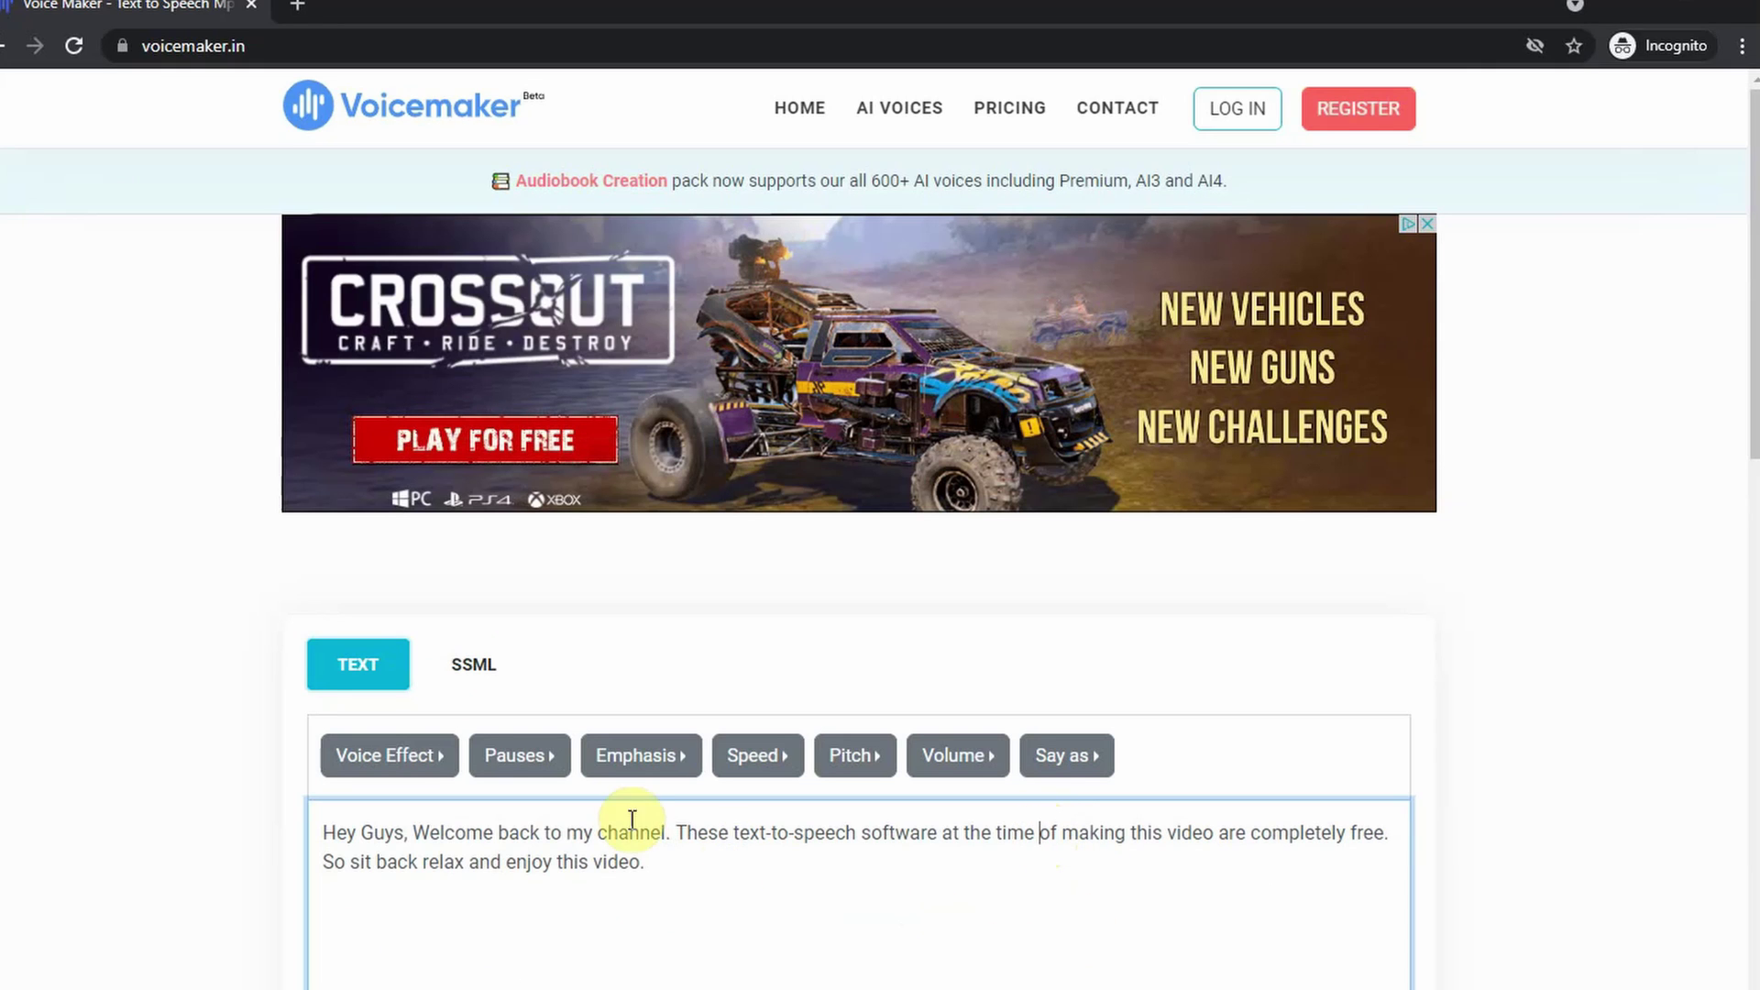
scroll(696, 953, "down", 2)
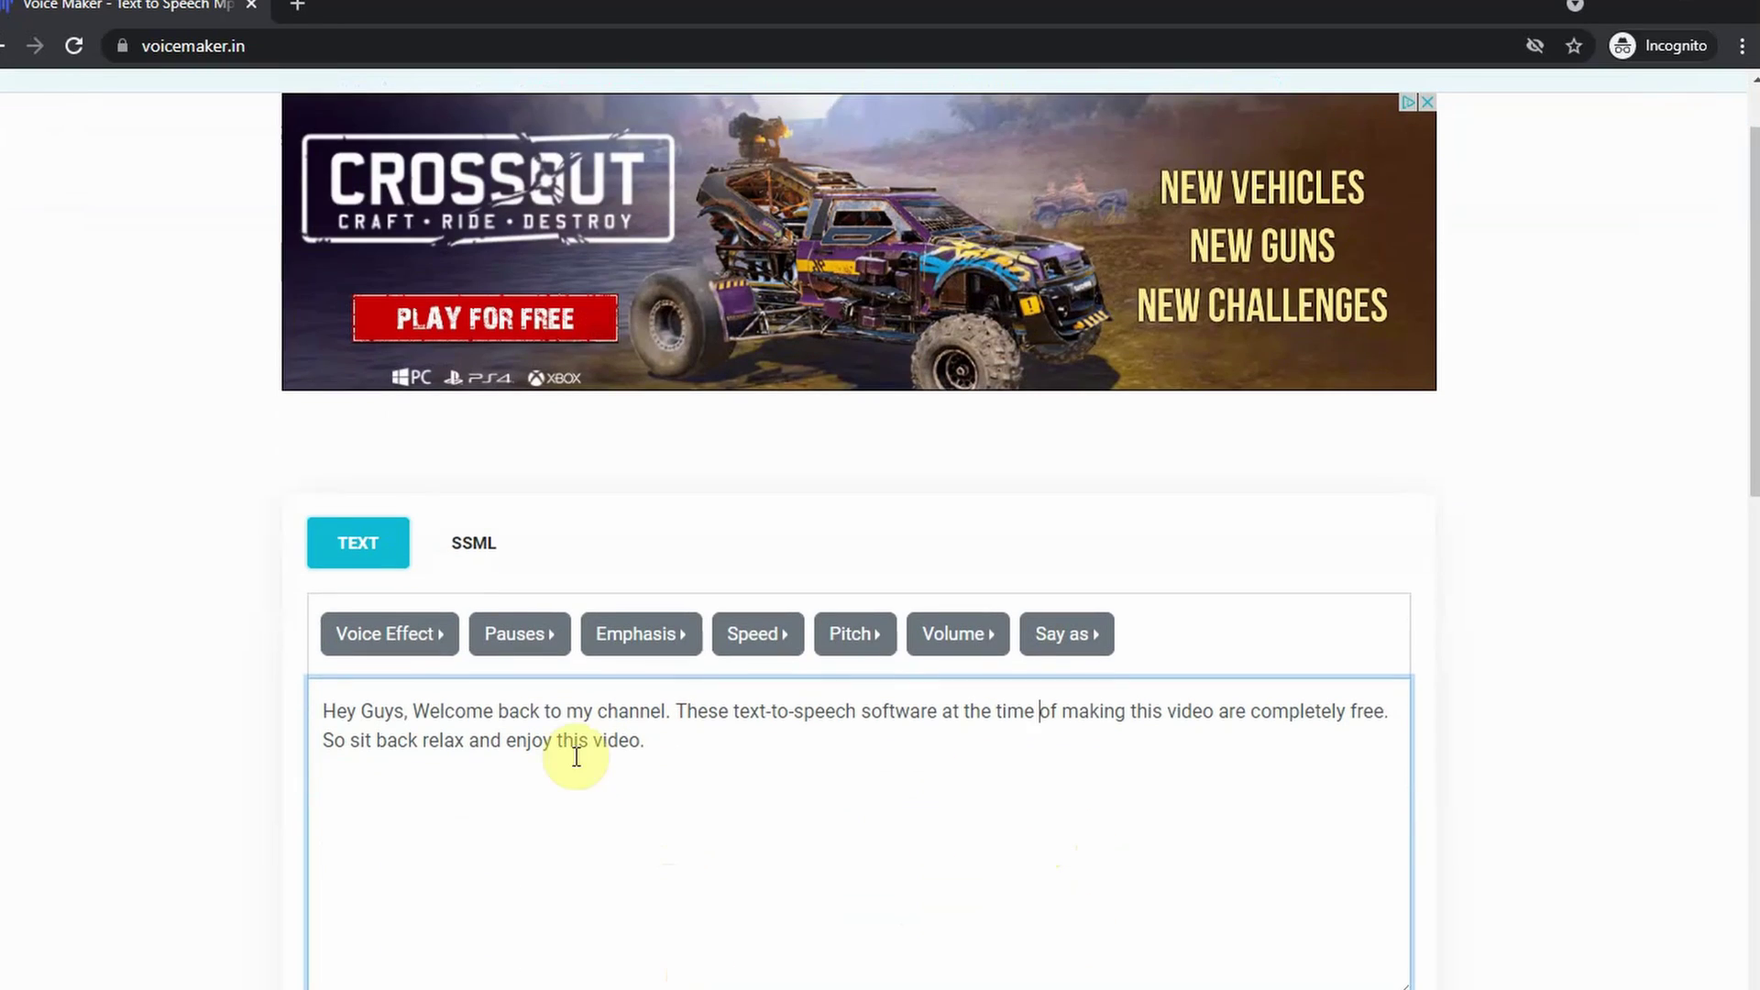
scroll(503, 709, "down", 1)
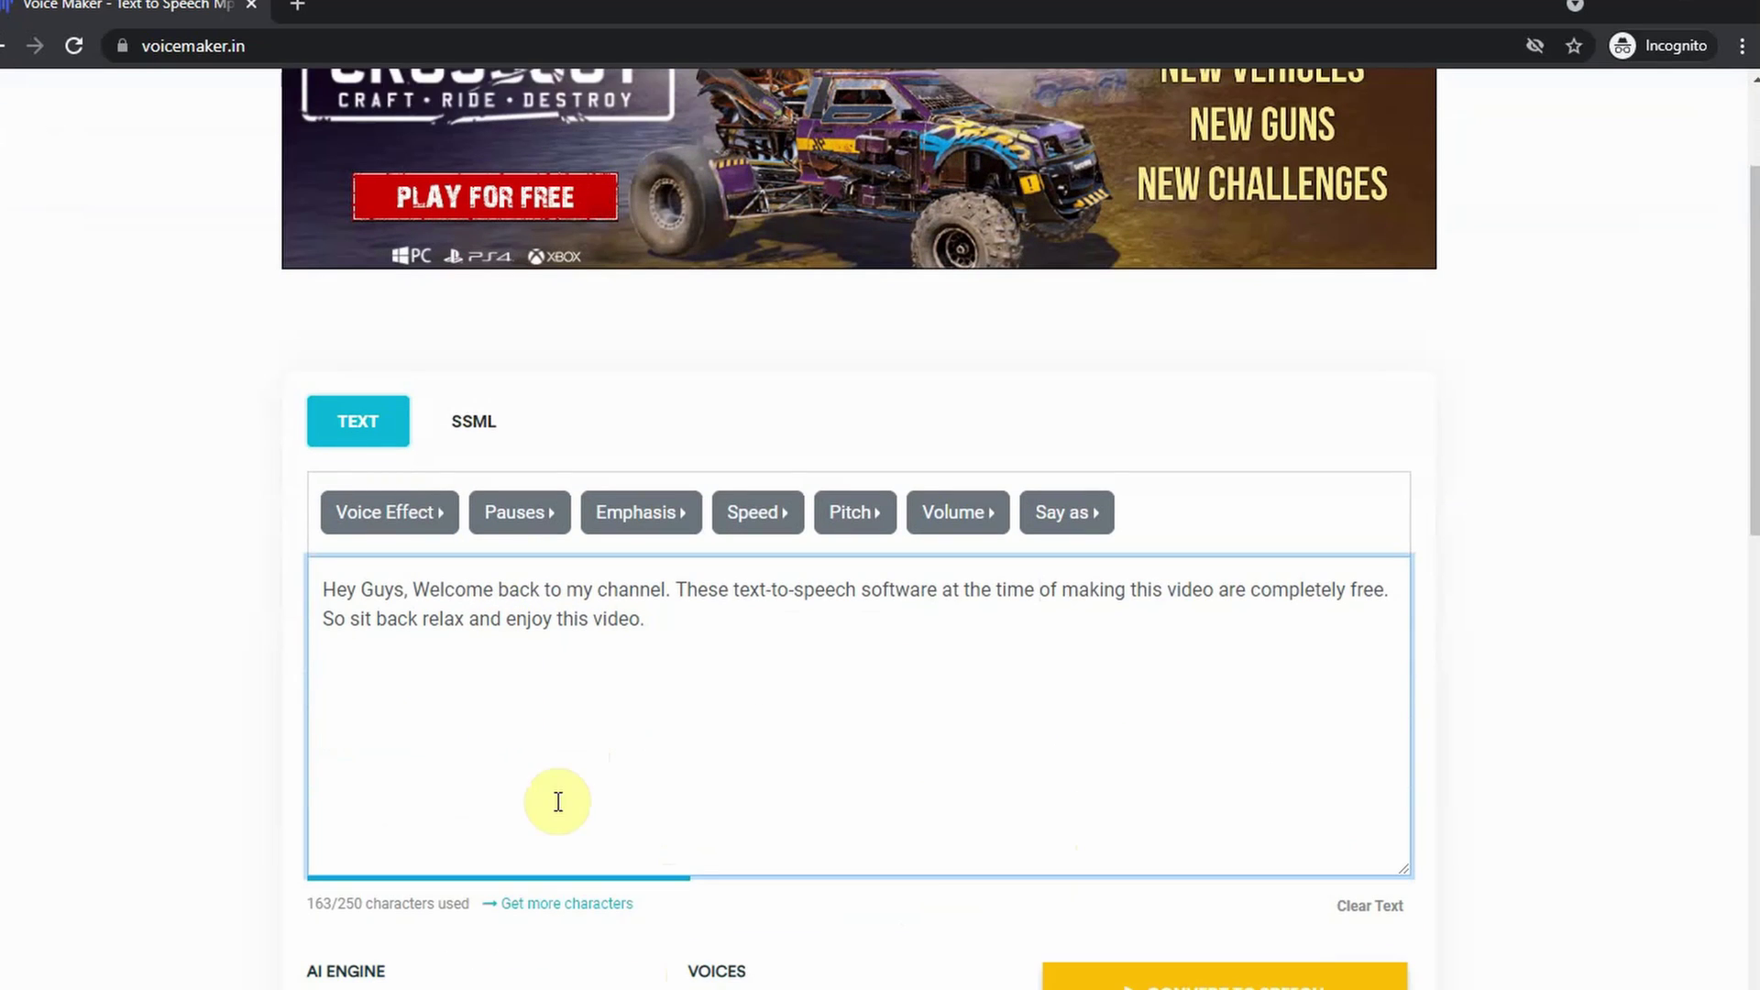
scroll(779, 953, "down", 1)
scroll(889, 574, "down", 1)
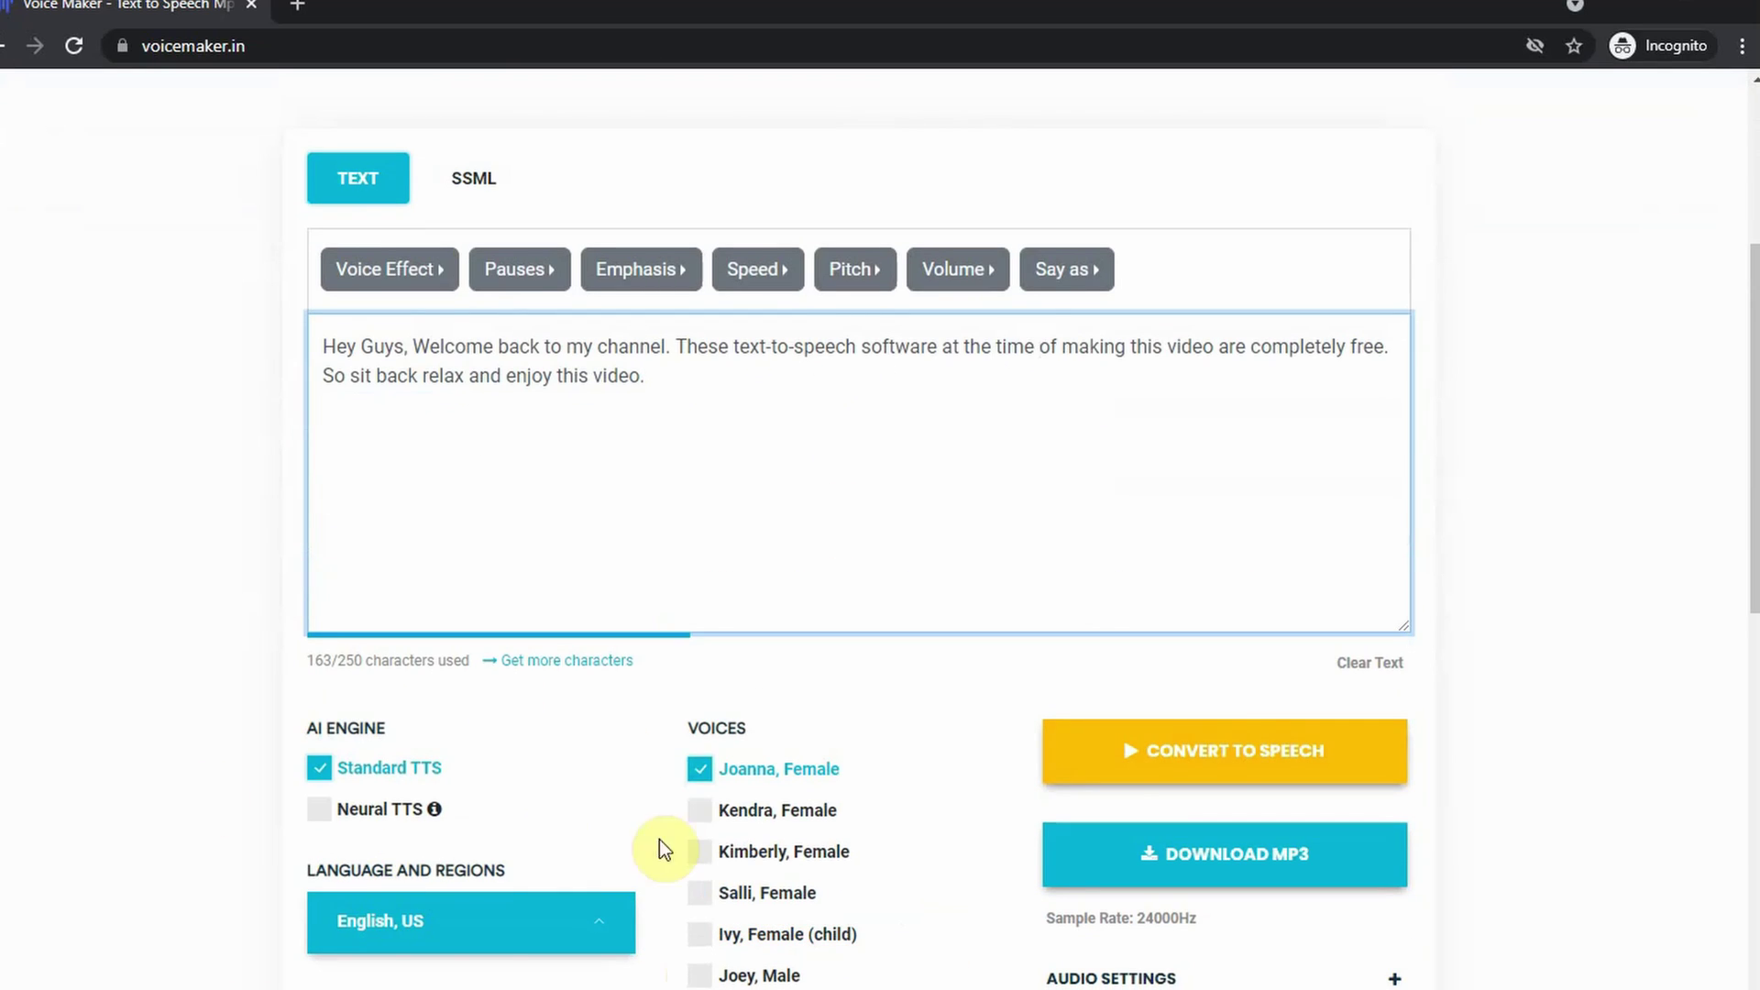
left_click(1238, 749)
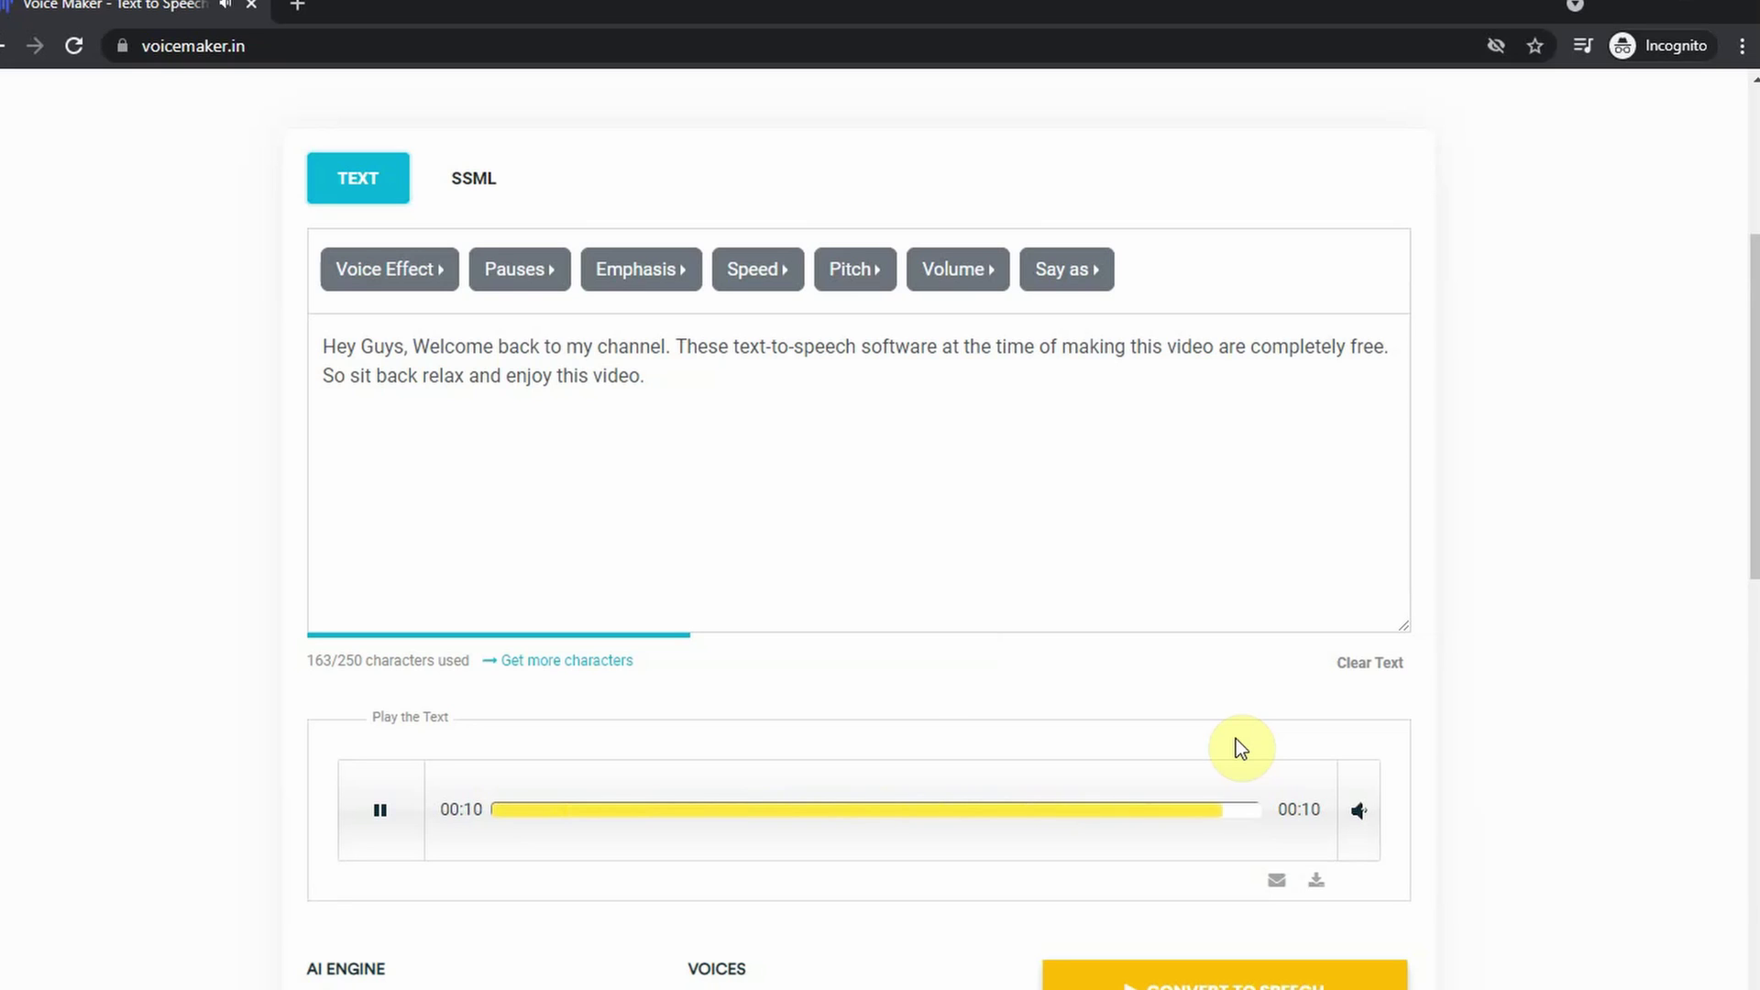
Set the AI Engine to Neural TTS.
scroll(1317, 757, "down", 5)
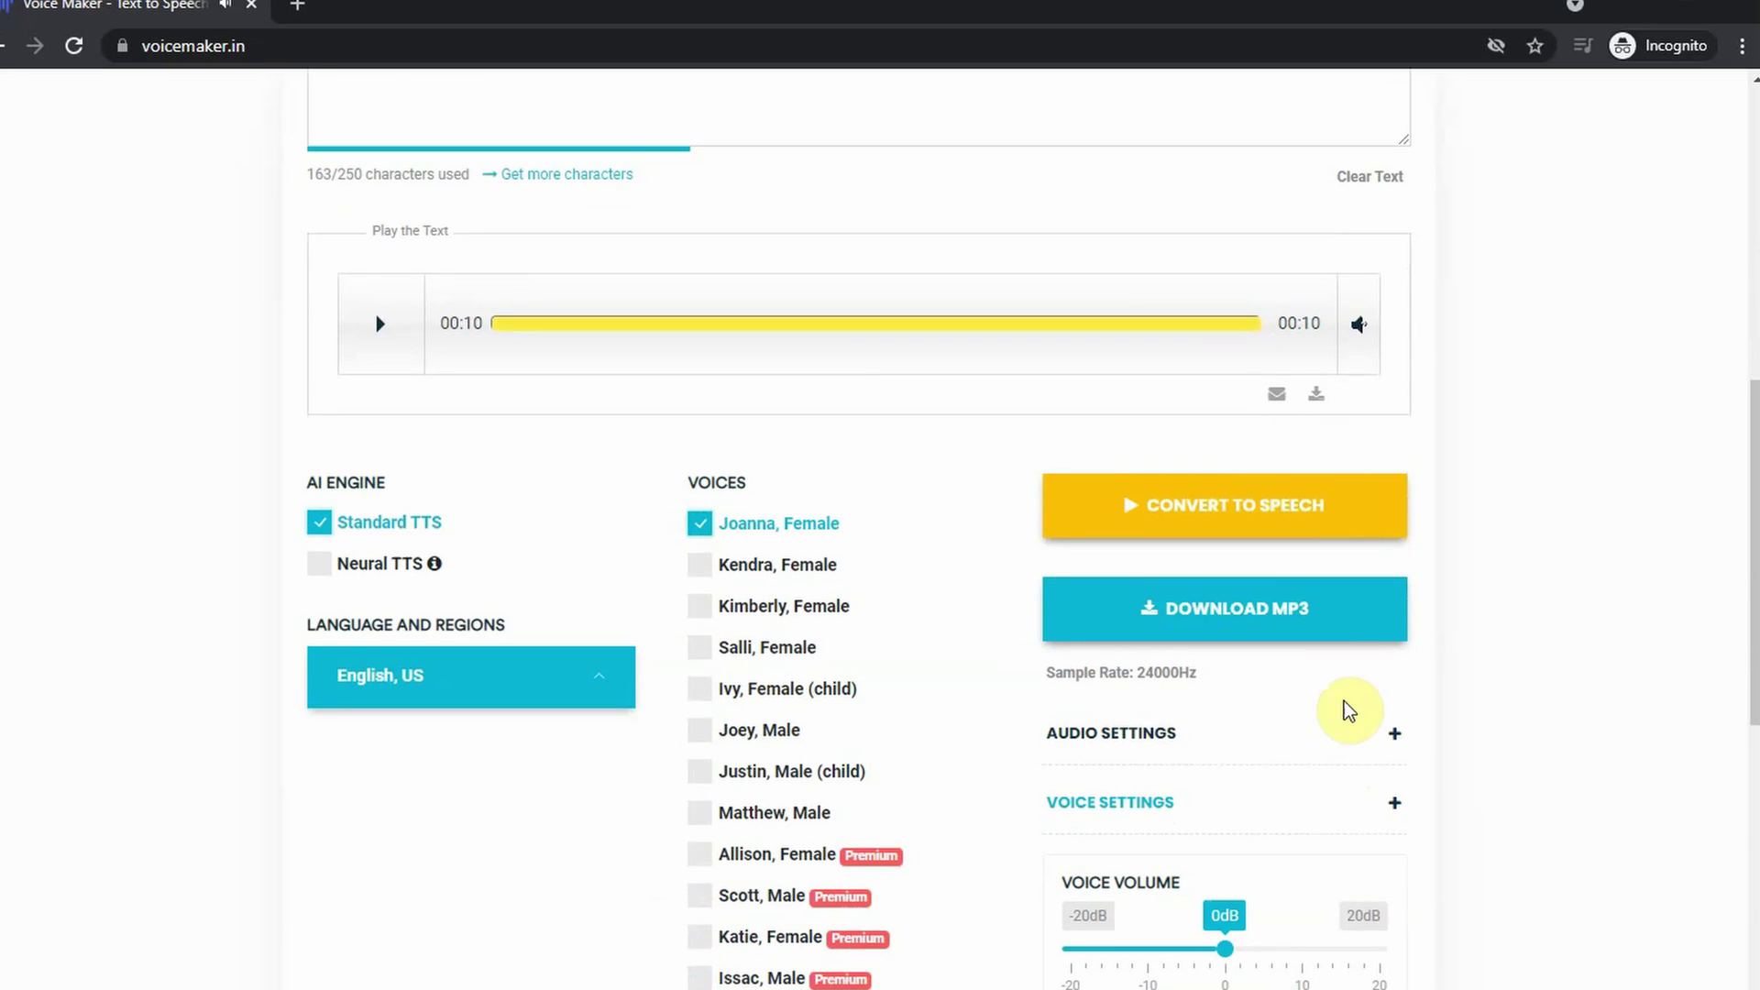
scroll(1347, 710, "down", 4)
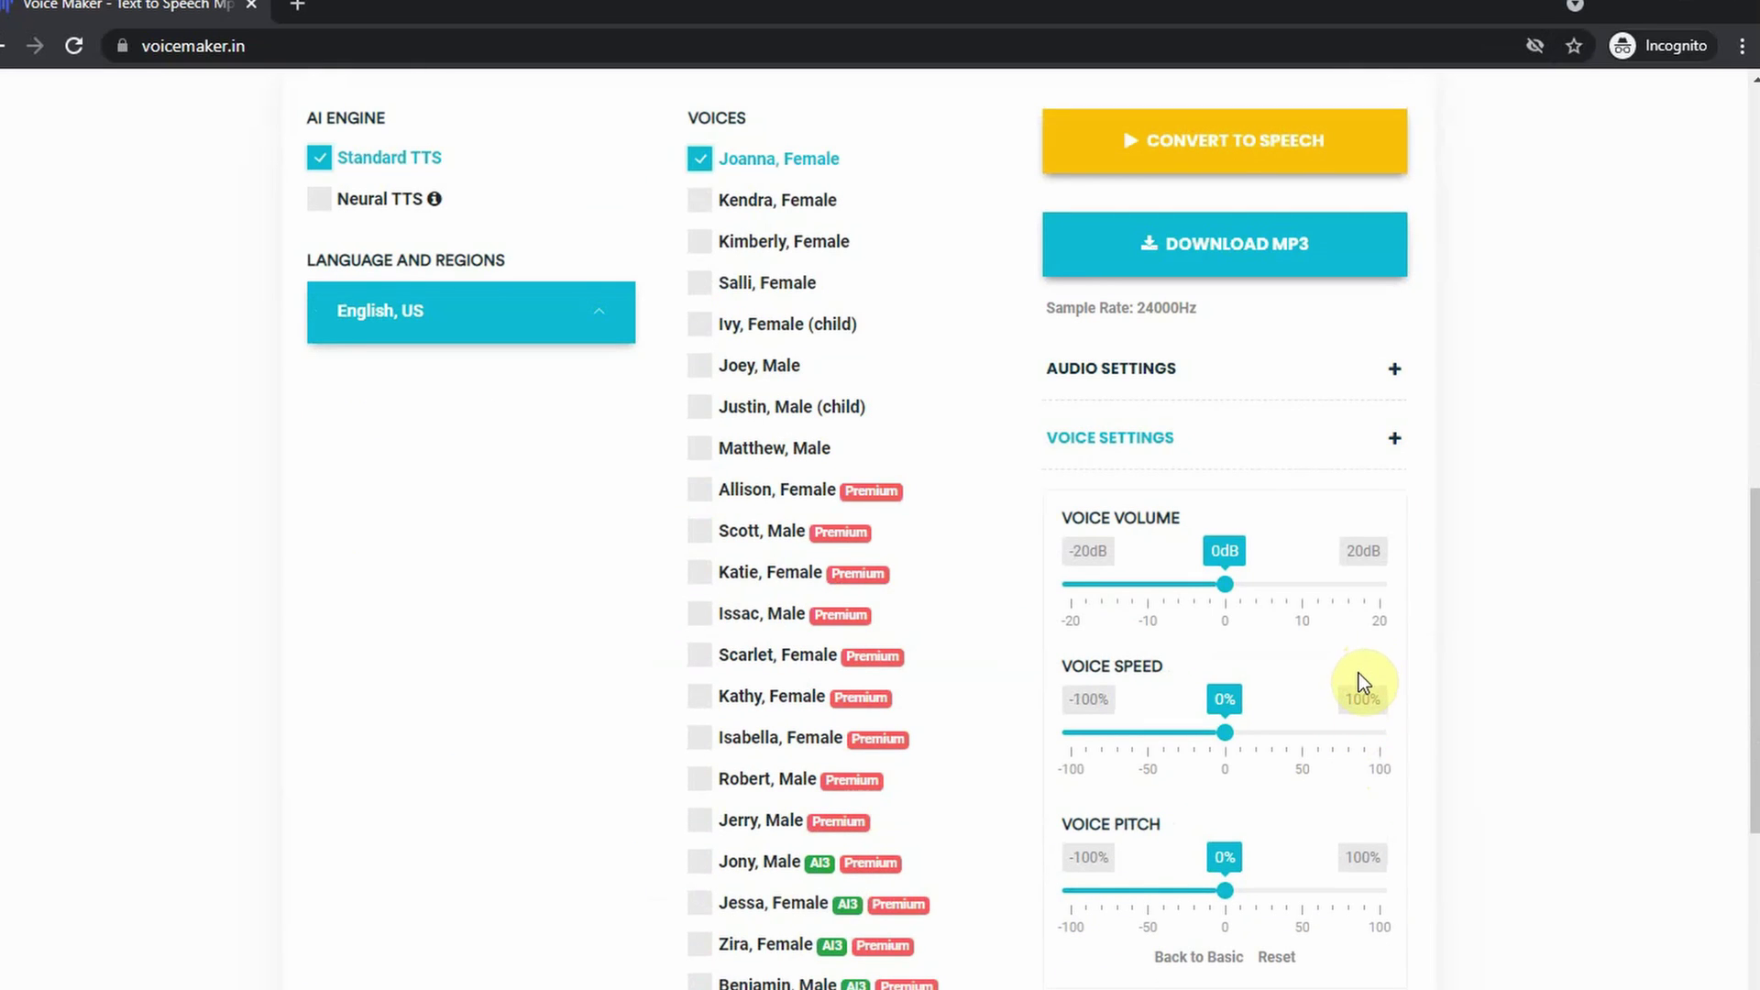
scroll(1359, 673, "up", 7)
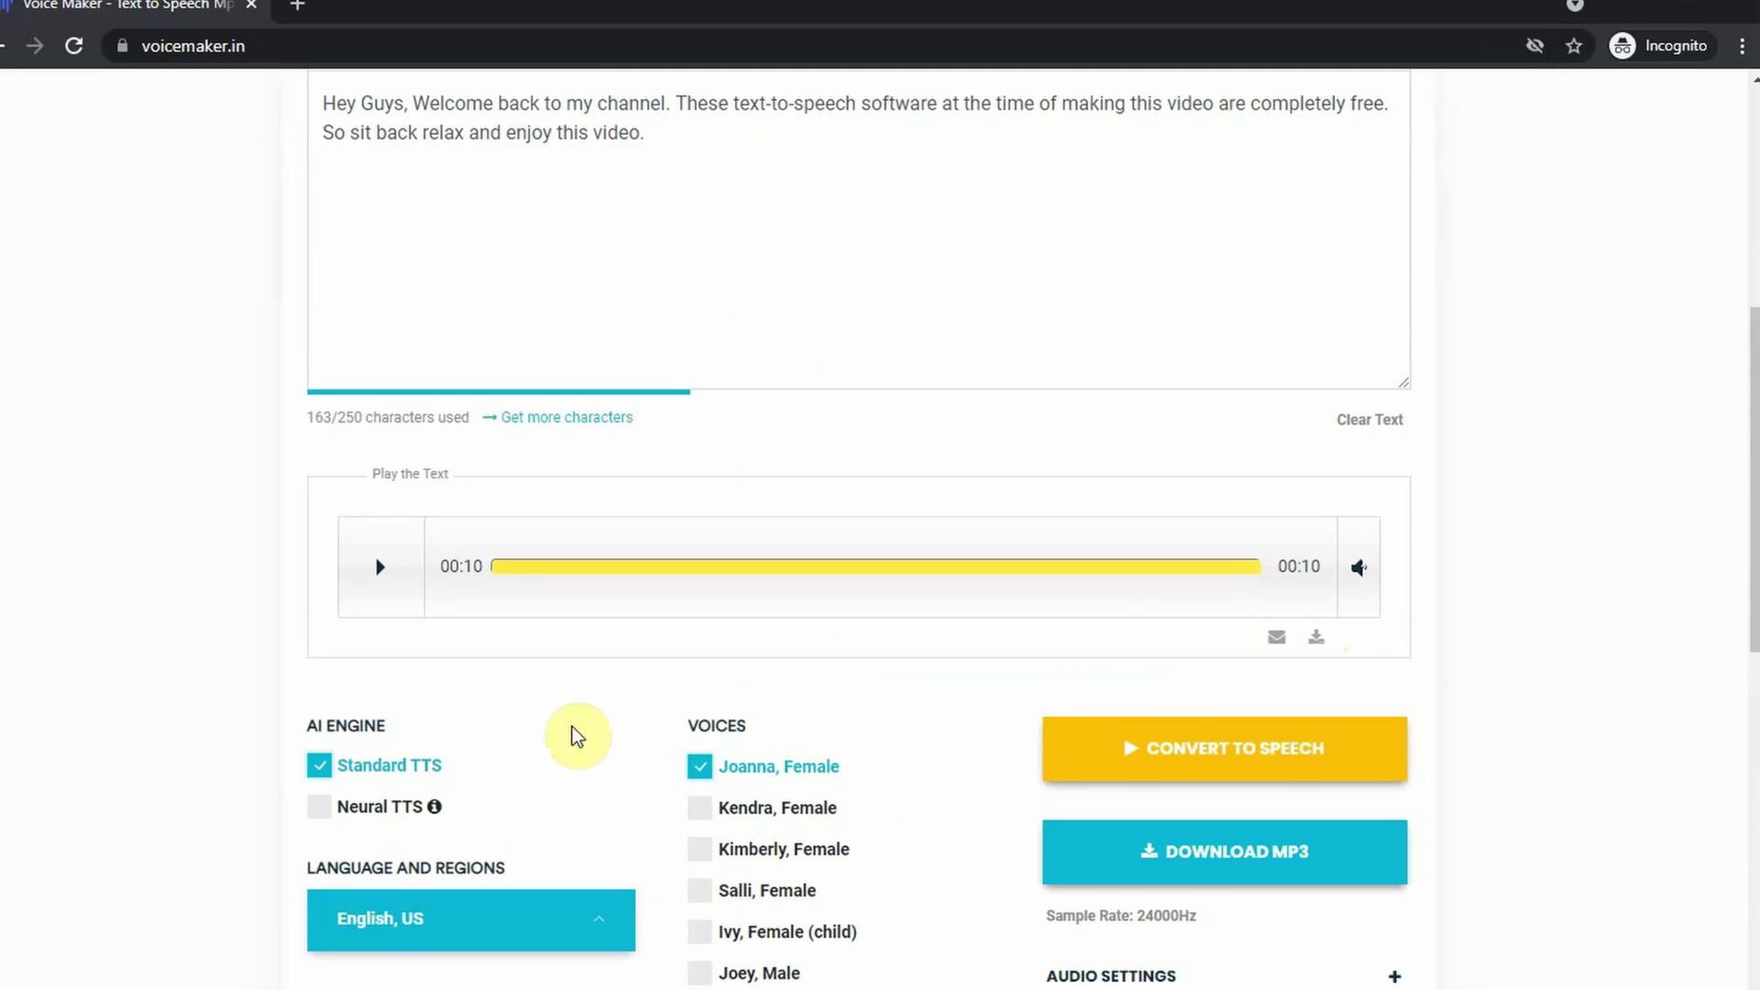
left_click(336, 808)
left_click(320, 812)
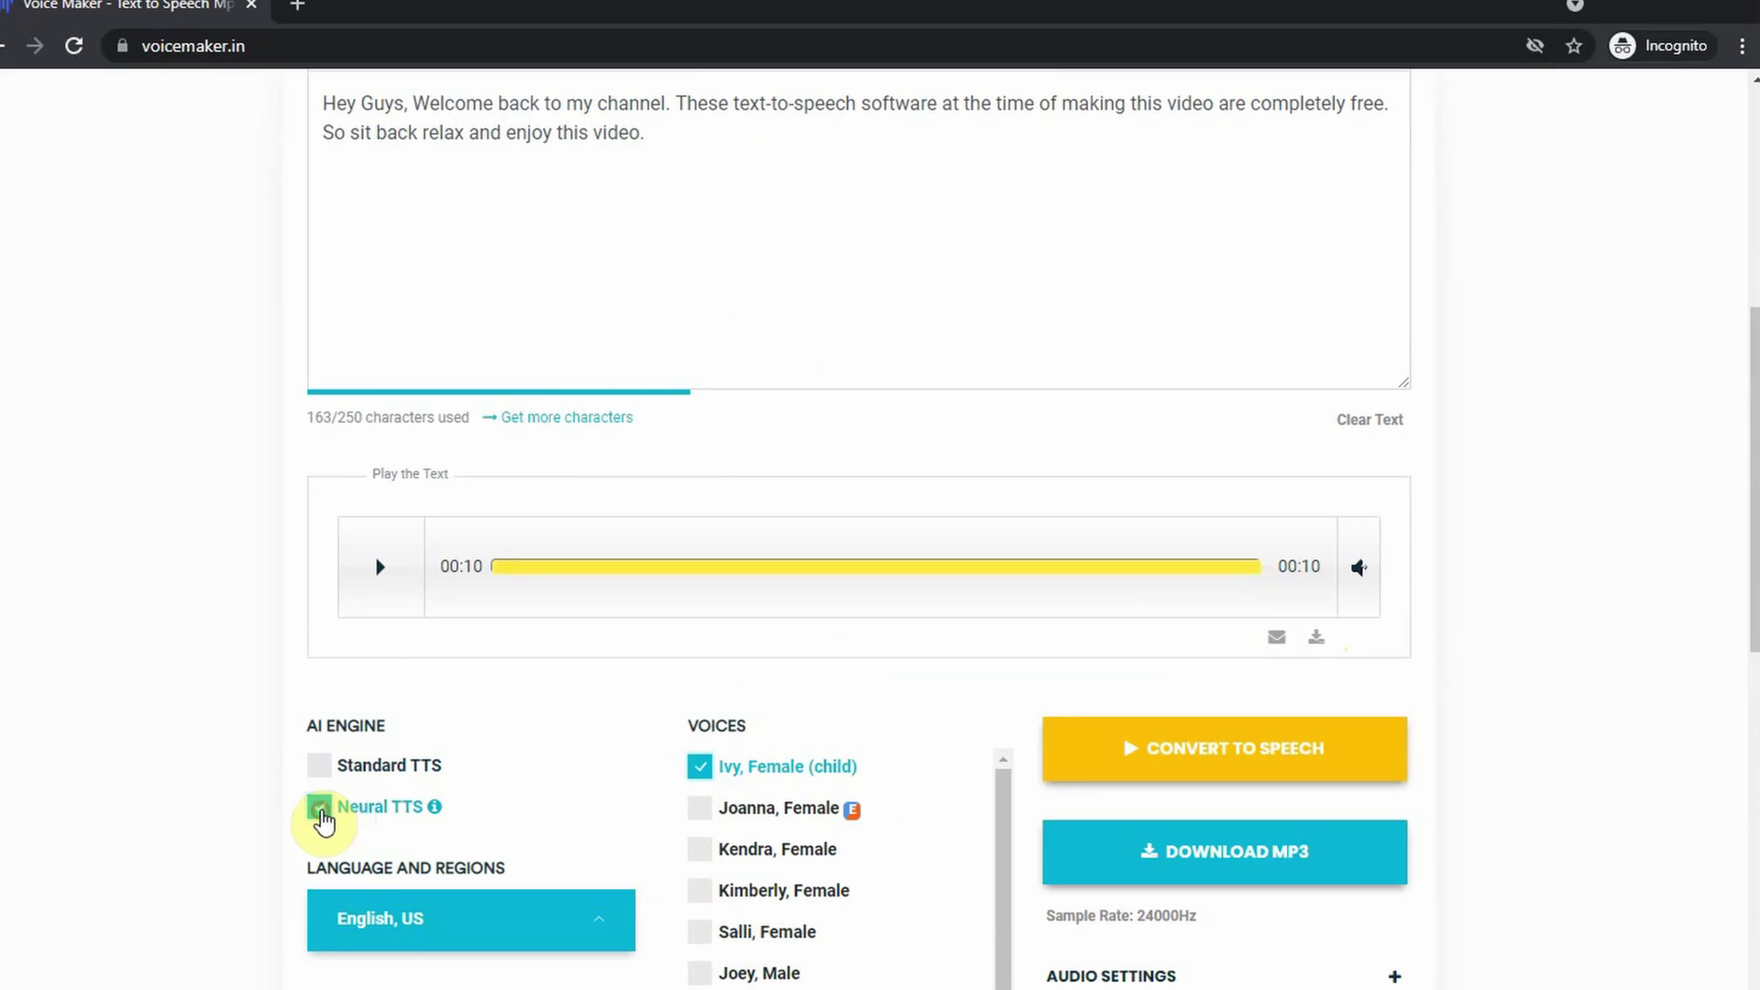
Choose Matthew, Male as the voice and expand the Voice Effects options.
left_click(787, 818)
scroll(821, 648, "down", 3)
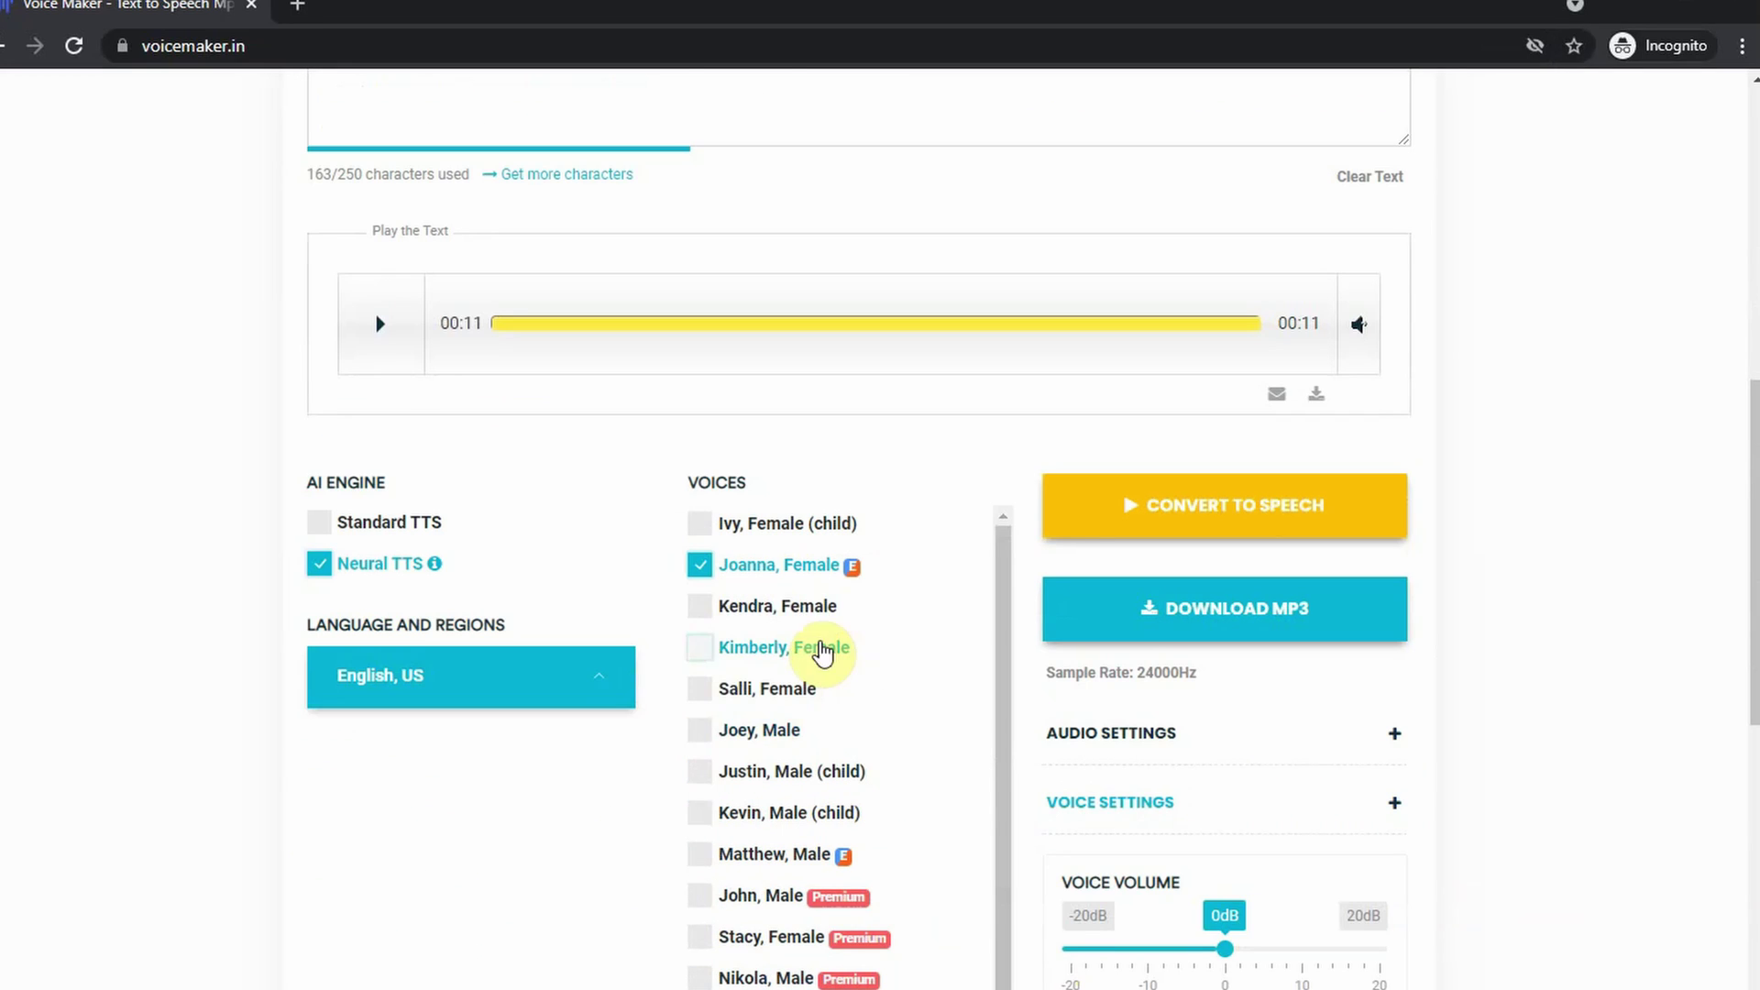
left_click(801, 863)
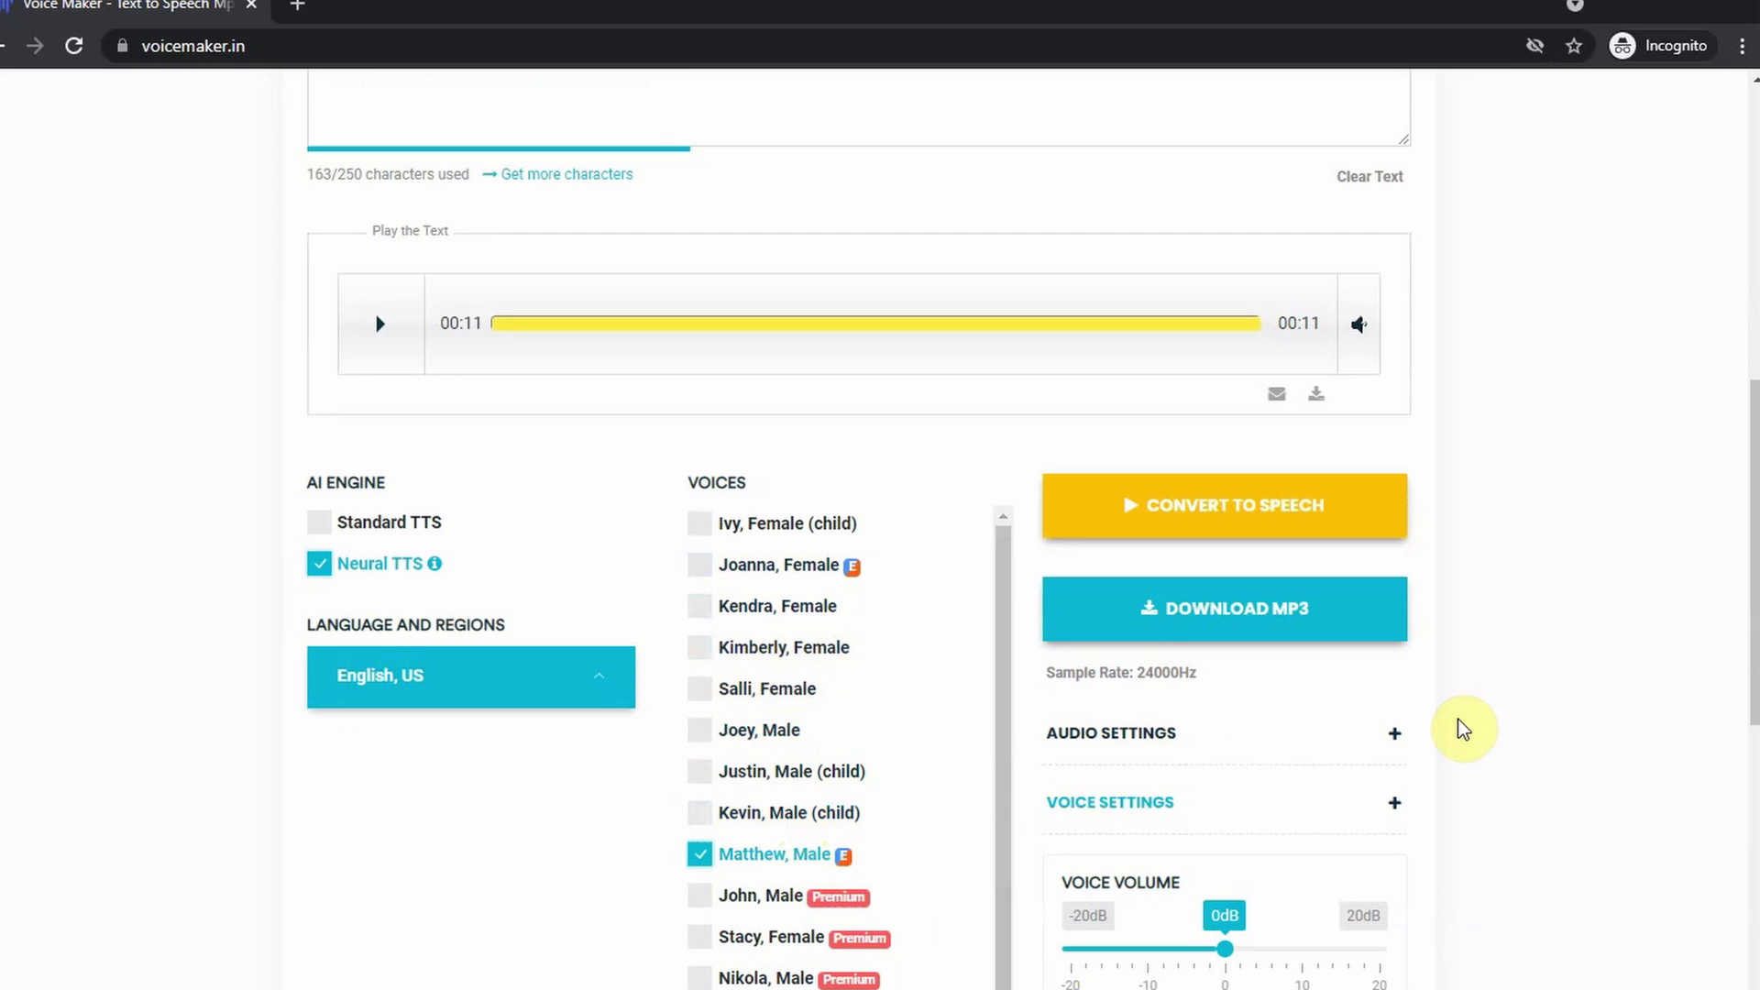
scroll(1499, 729, "down", 3)
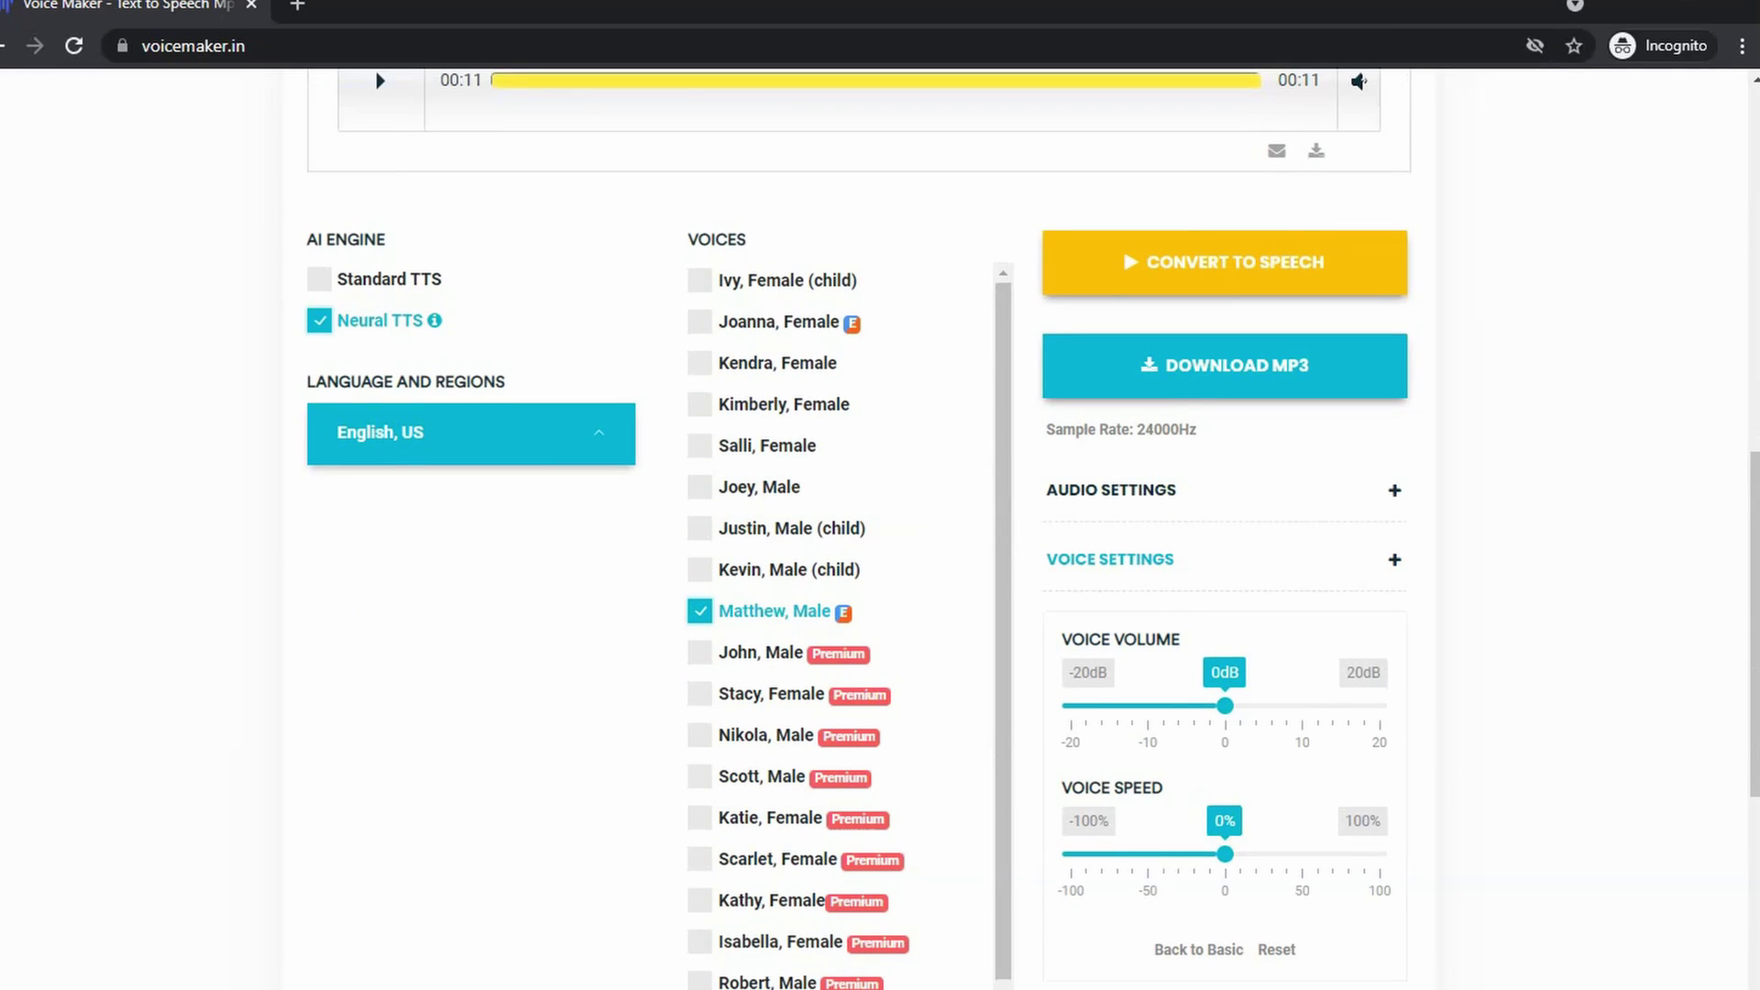
left_click(1394, 954)
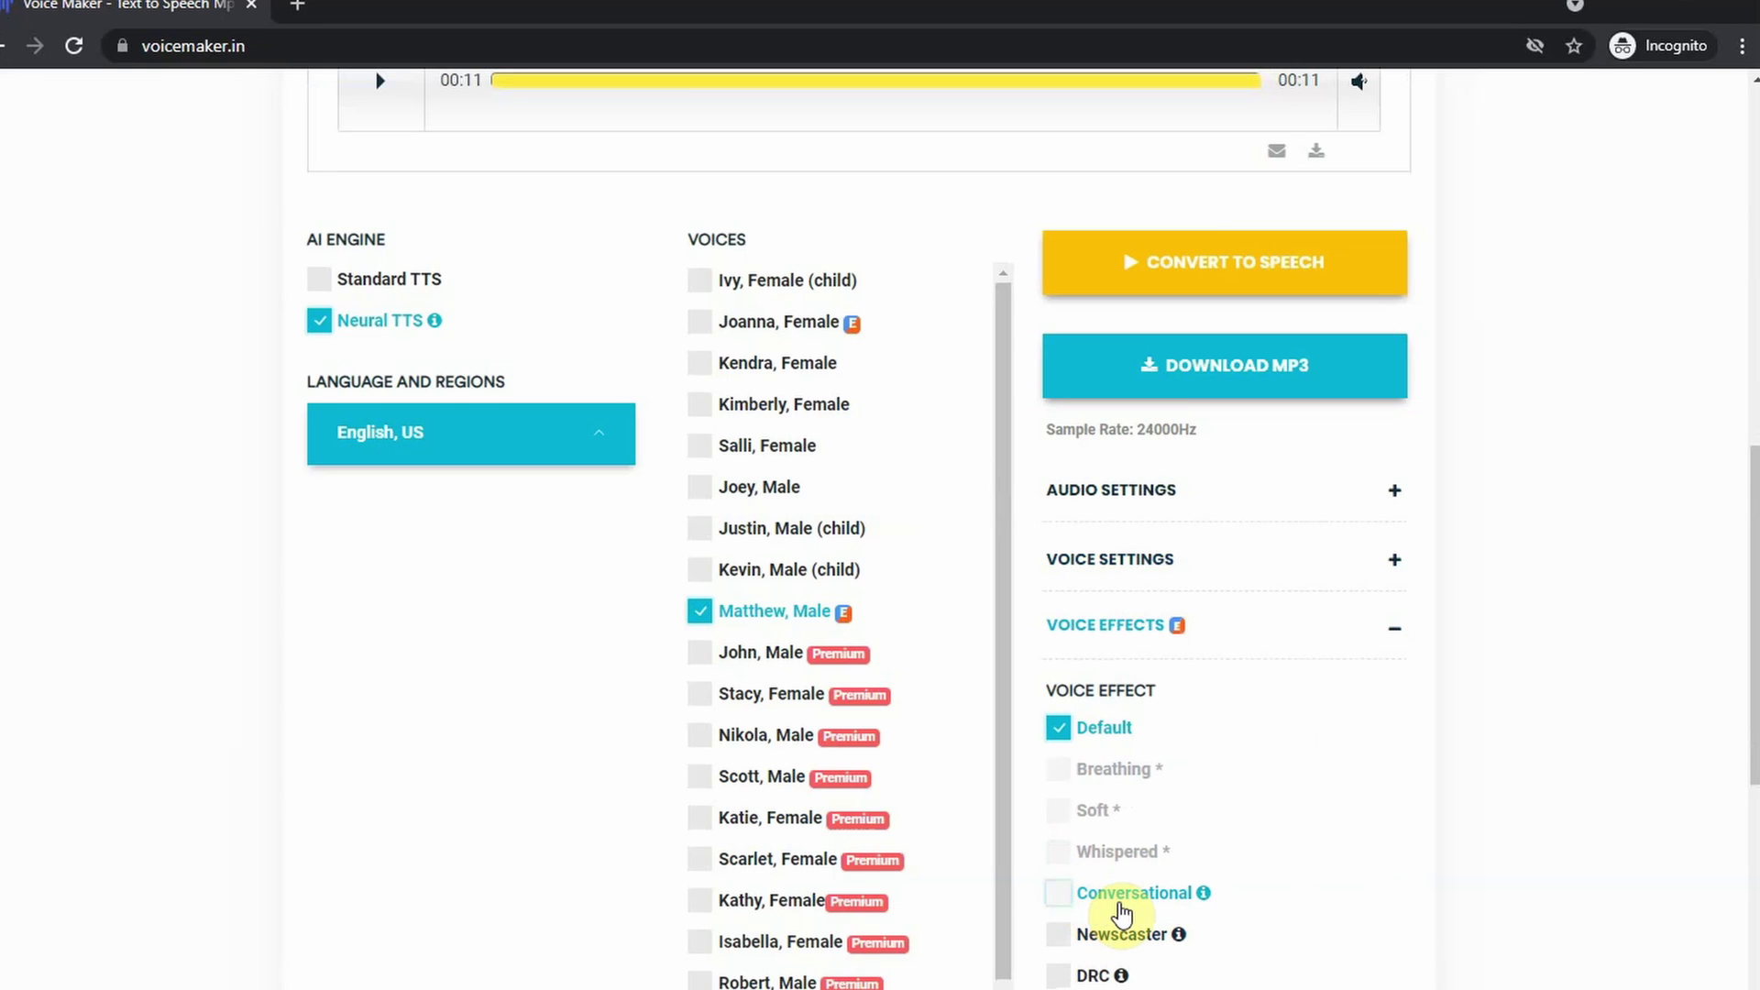
scroll(1470, 849, "up", 5)
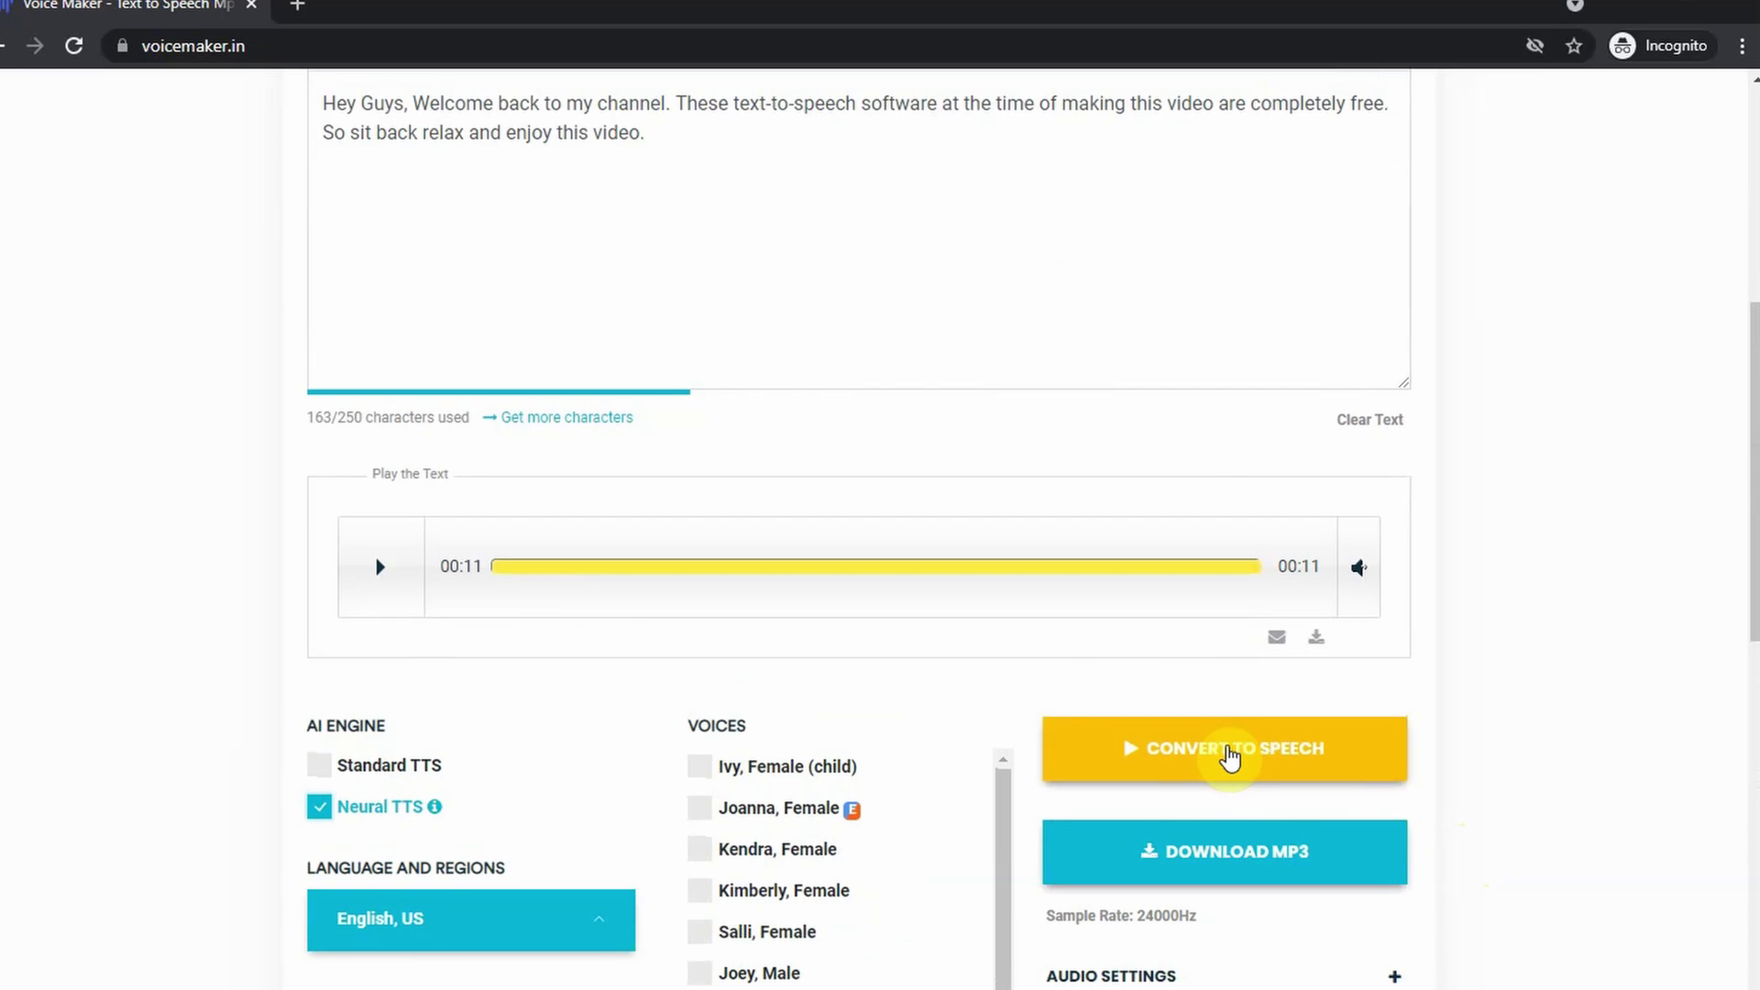
Regenerate the script as speech with the Neural TTS Matthew voice and play it.
left_click(1226, 759)
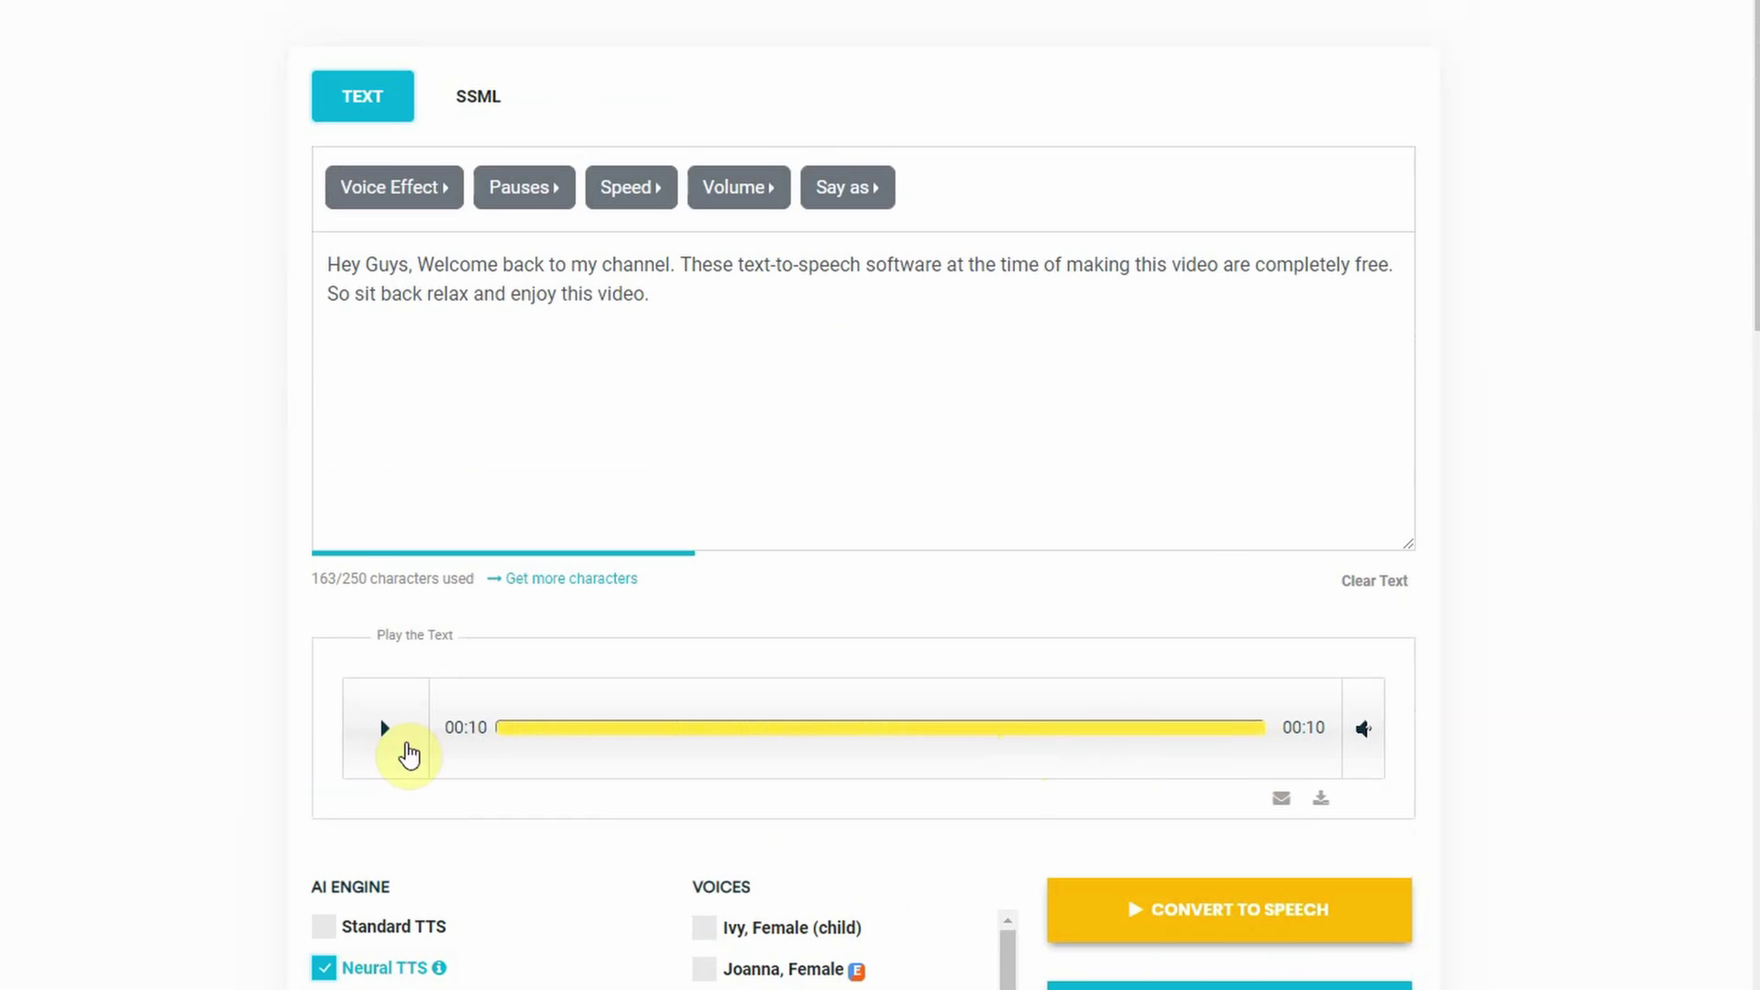
left_click(380, 729)
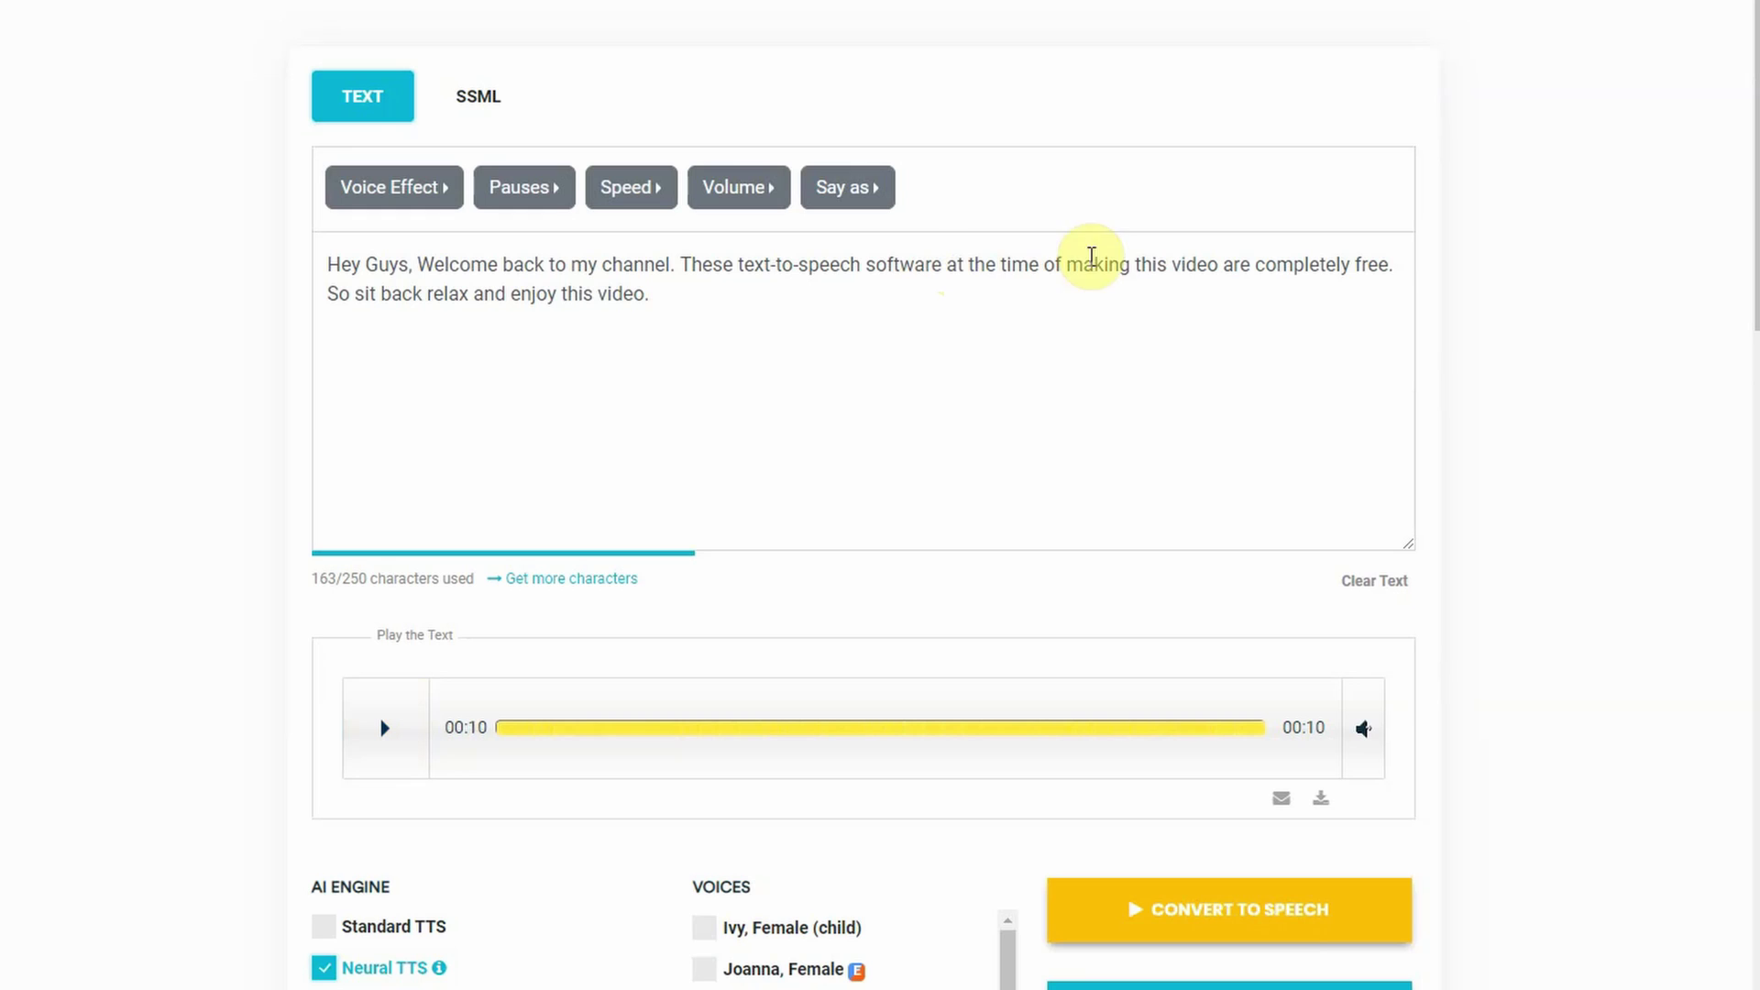
Insert a 0.5s pause after 'time' and regenerate the speech.
left_click(1036, 263)
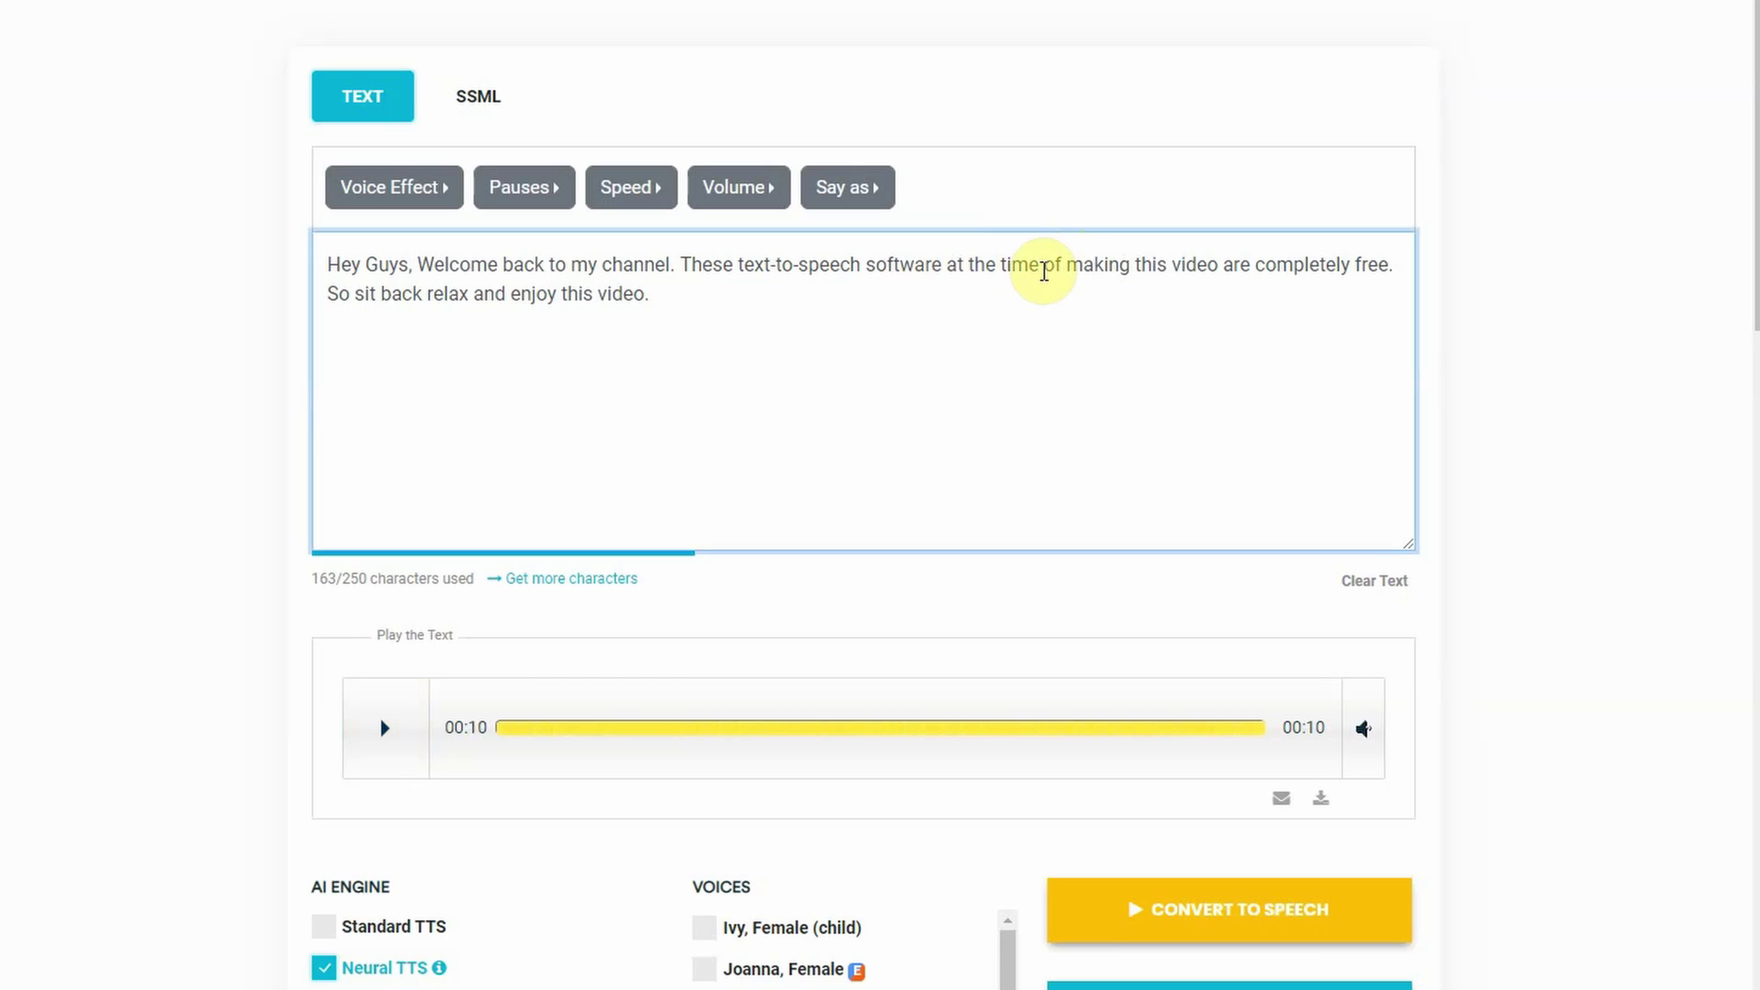
left_click(554, 191)
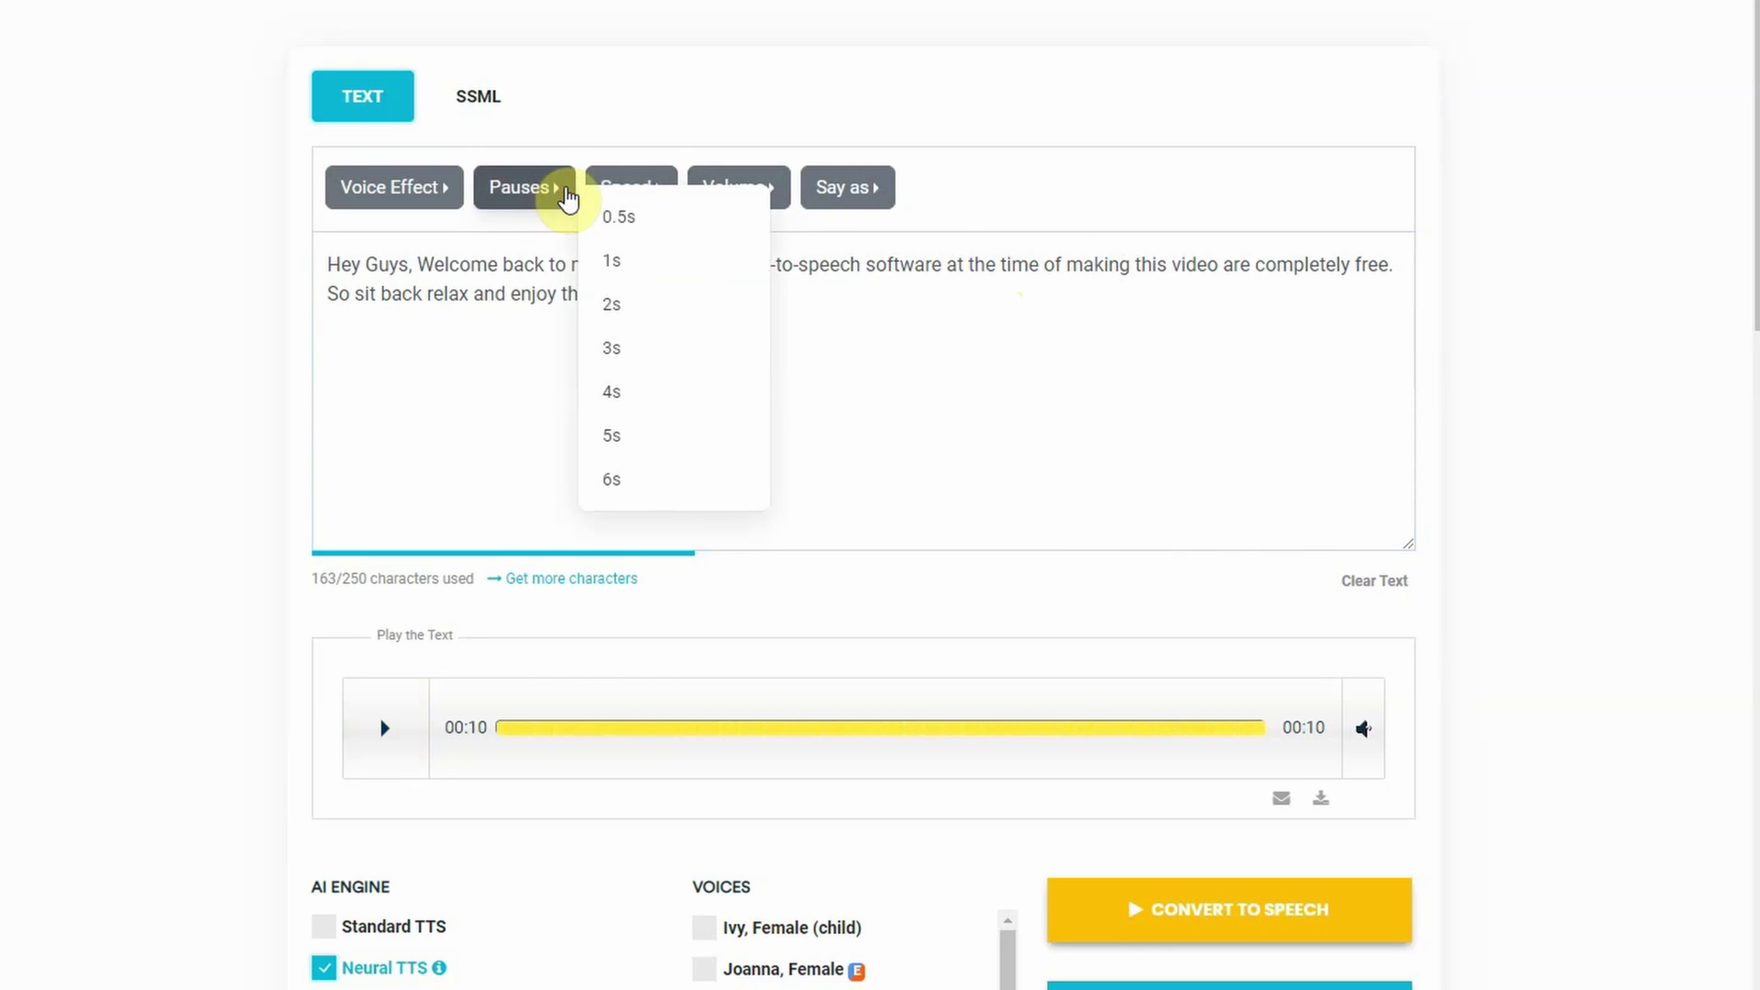
left_click(687, 220)
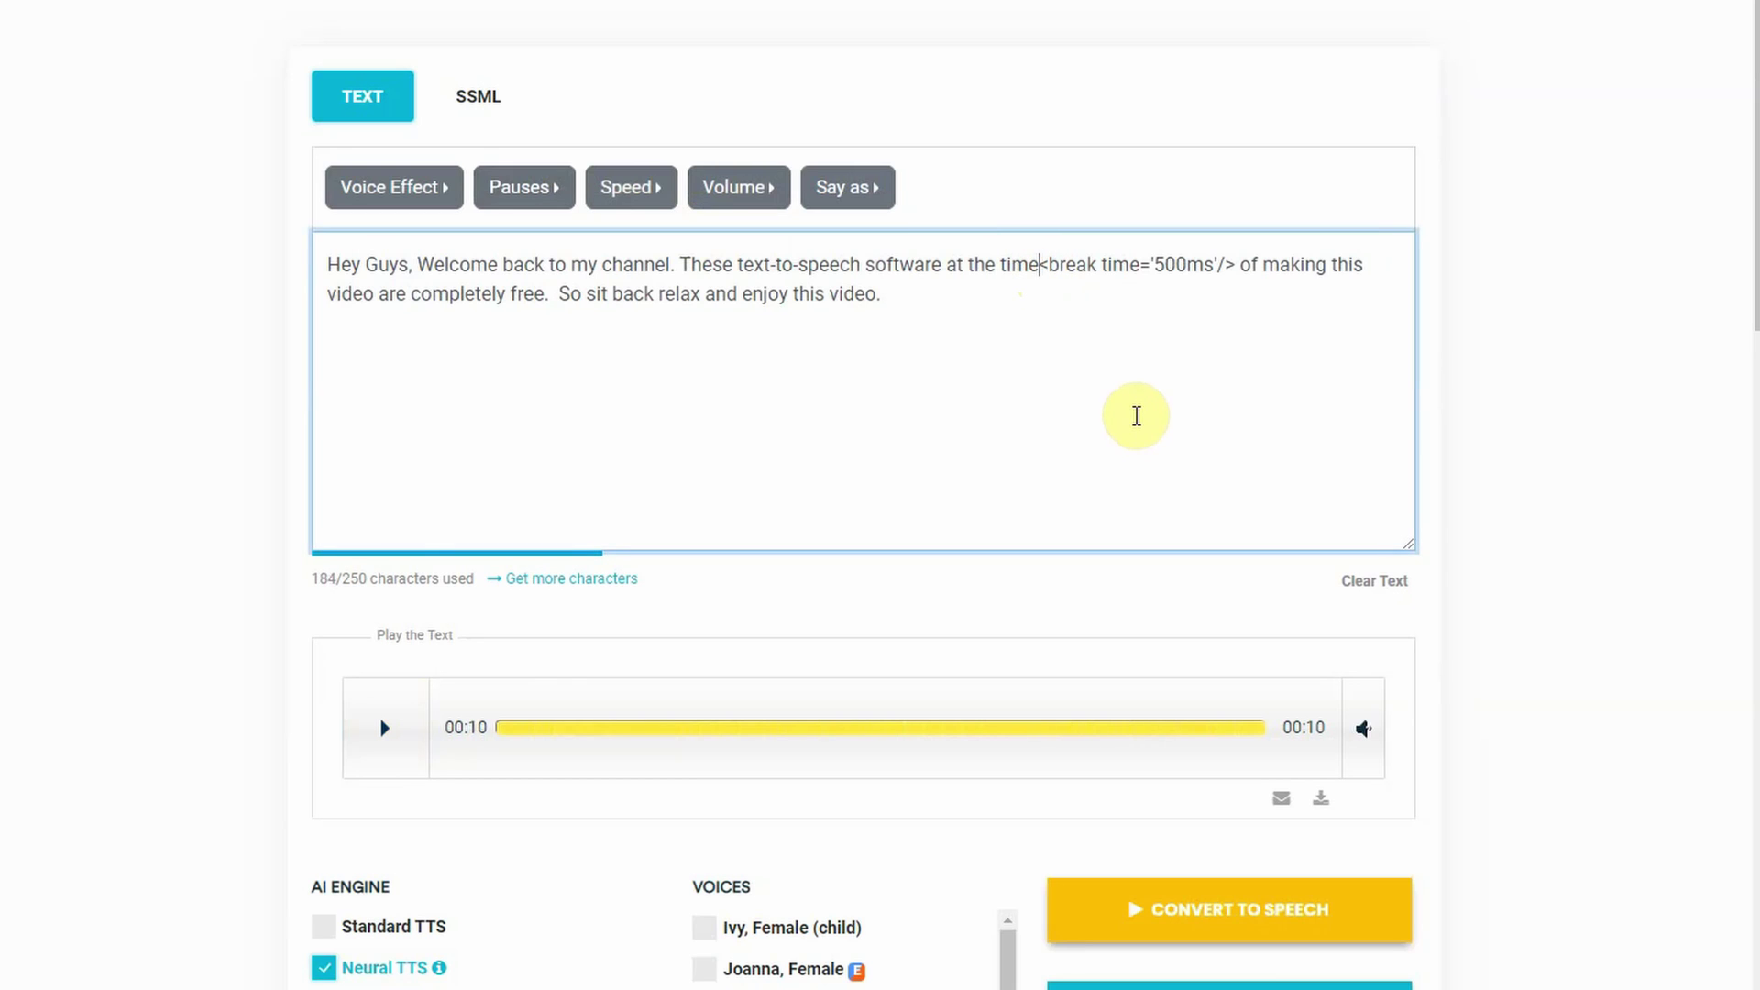
left_click(1181, 898)
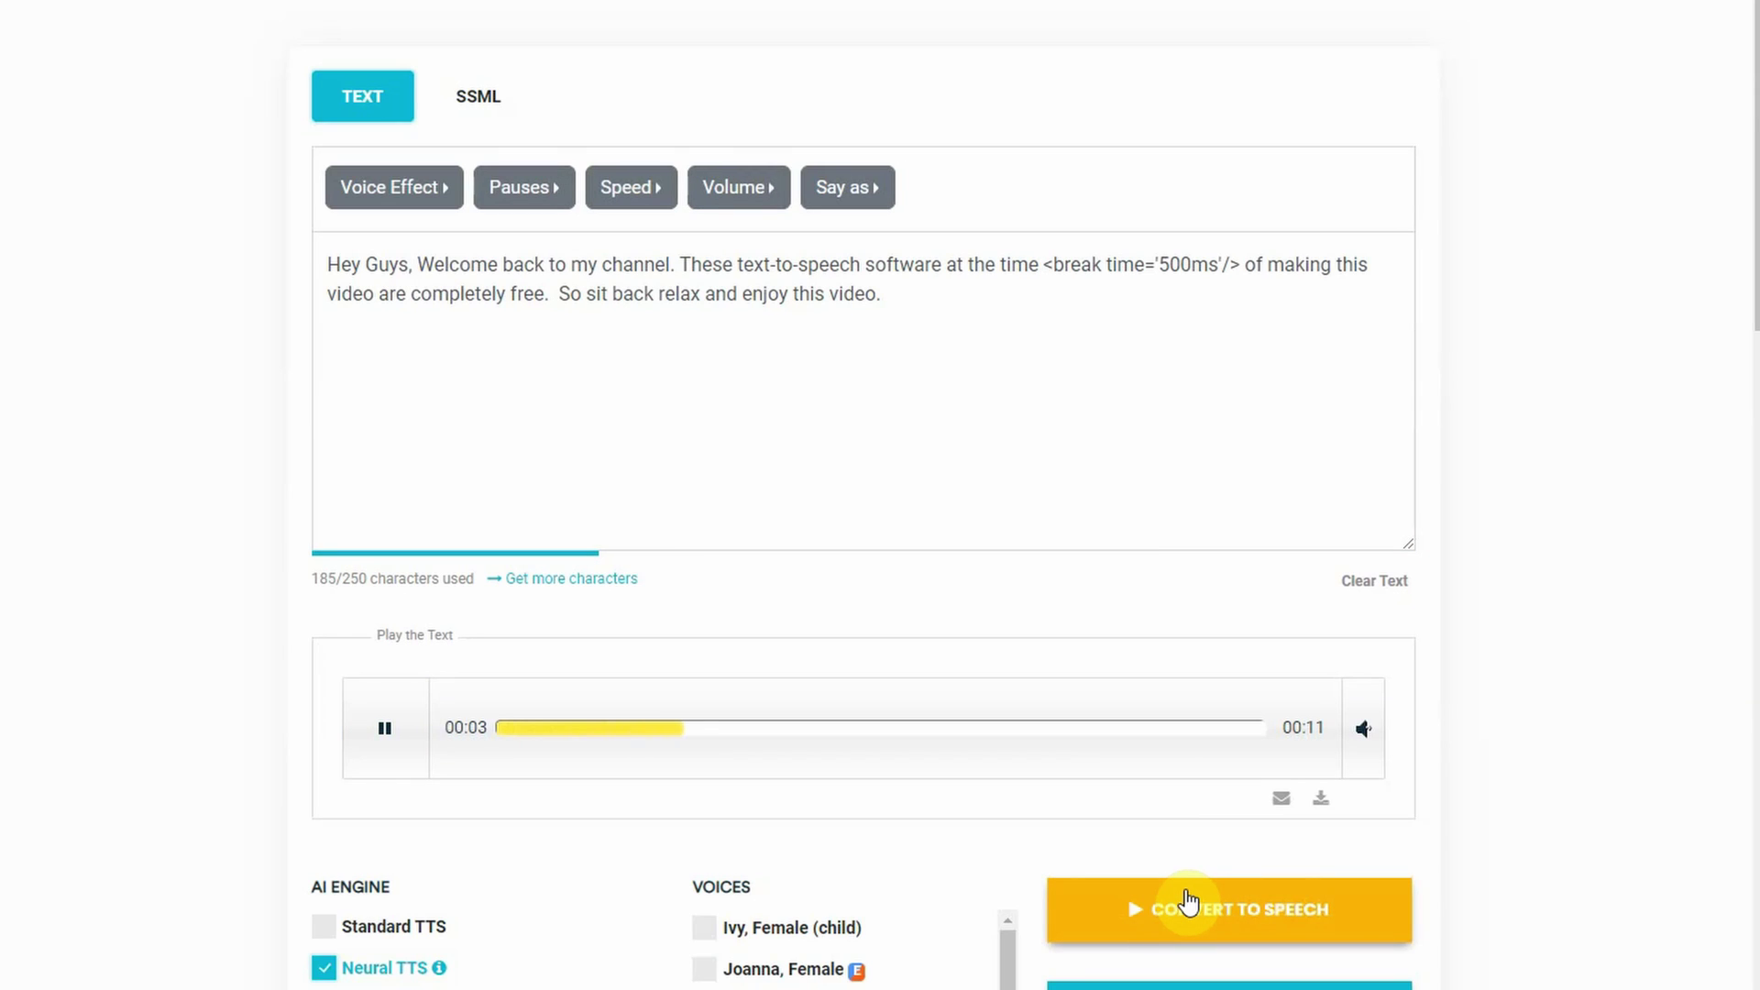
left_click(1189, 902)
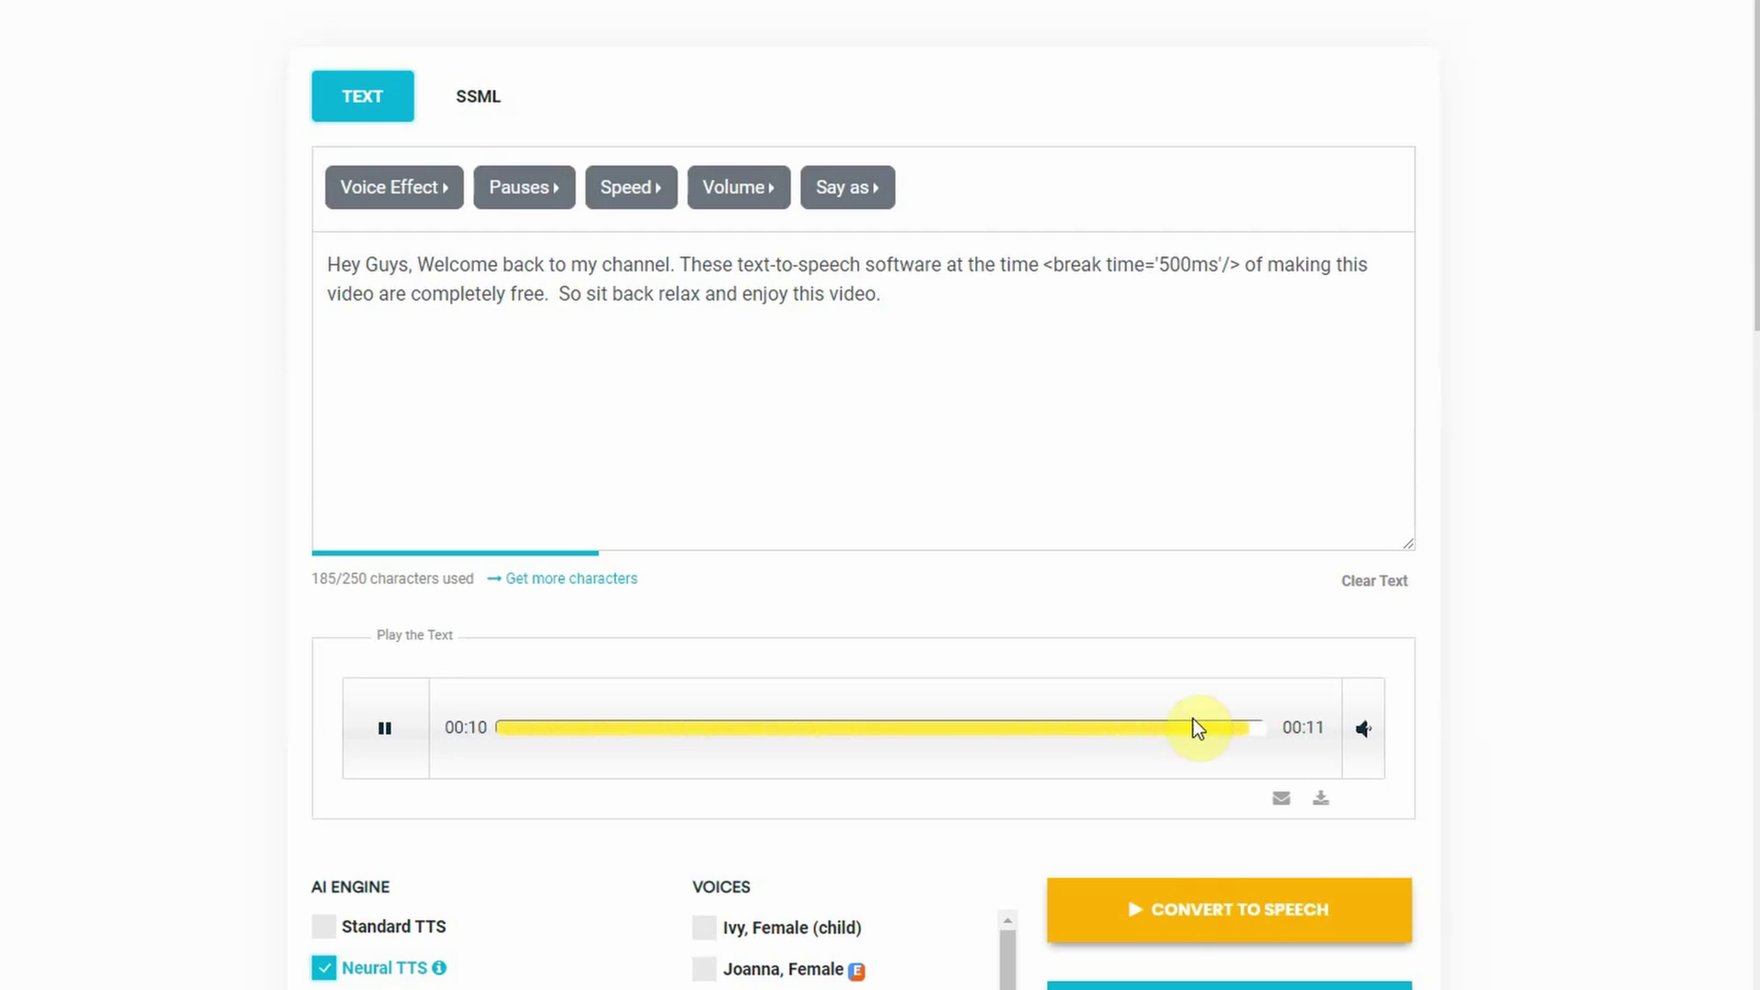
Edit the pause tag's length and try the conversational effect on the whole text.
left_click_drag(1245, 264, 1042, 256)
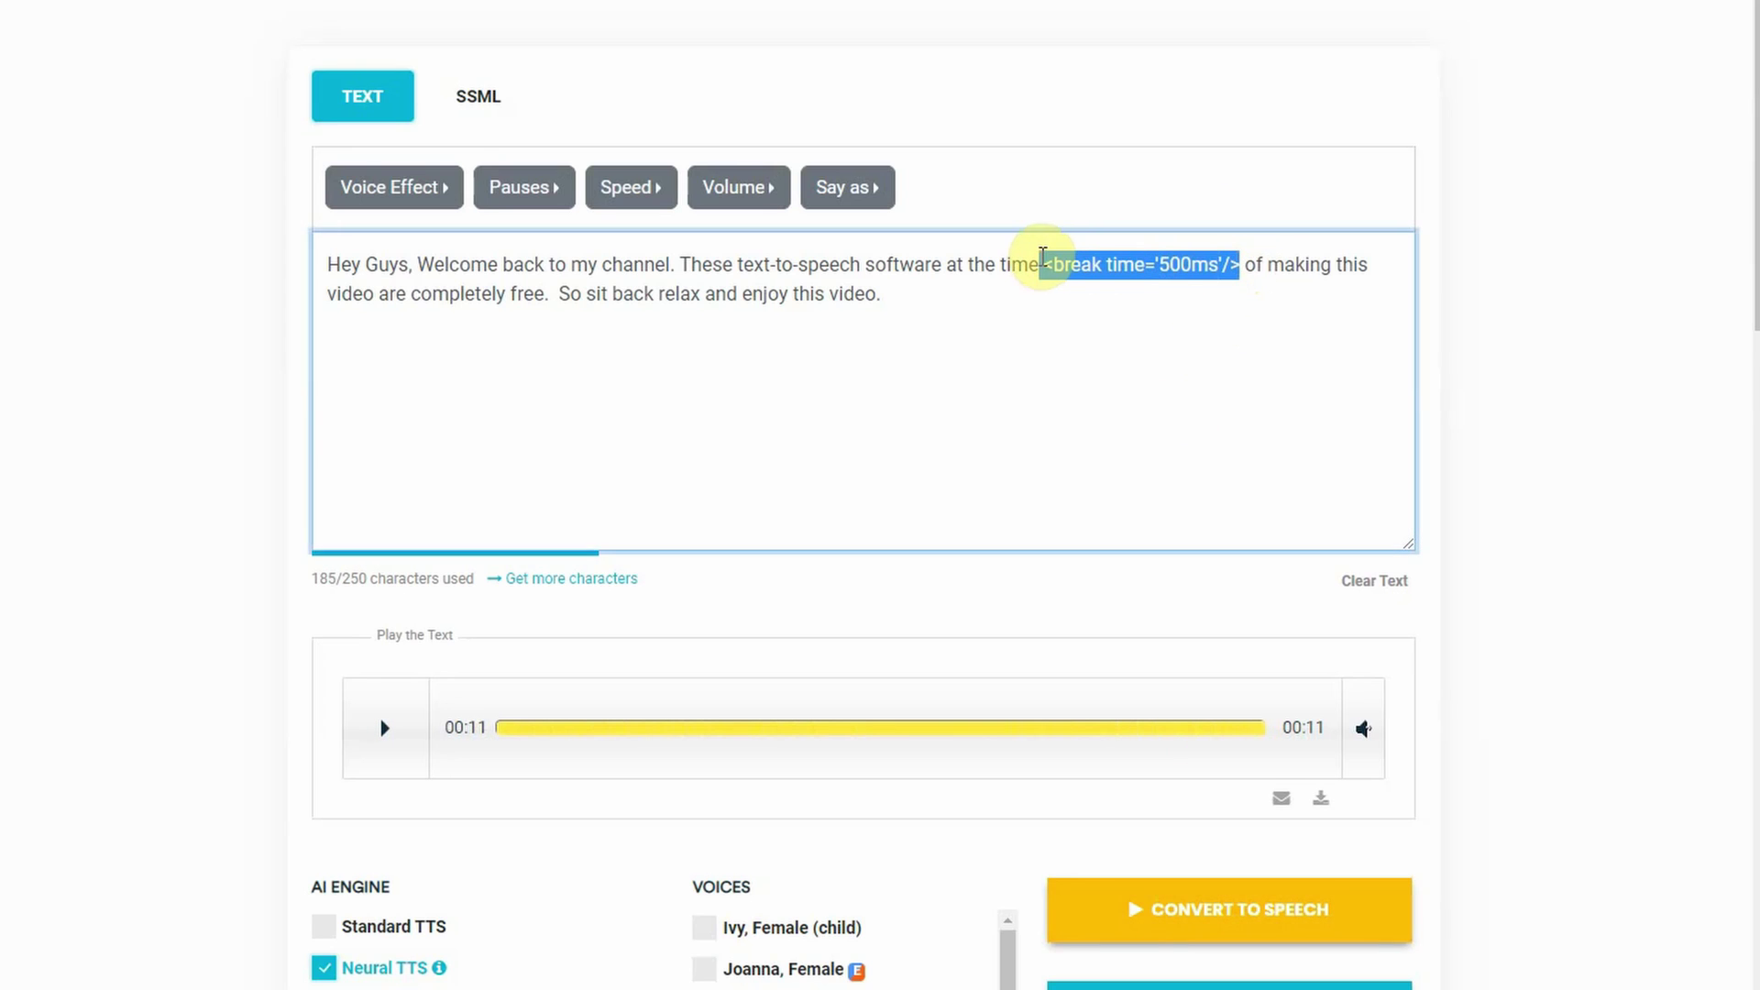
type("<break time='3s'/>")
key("ctrl+a")
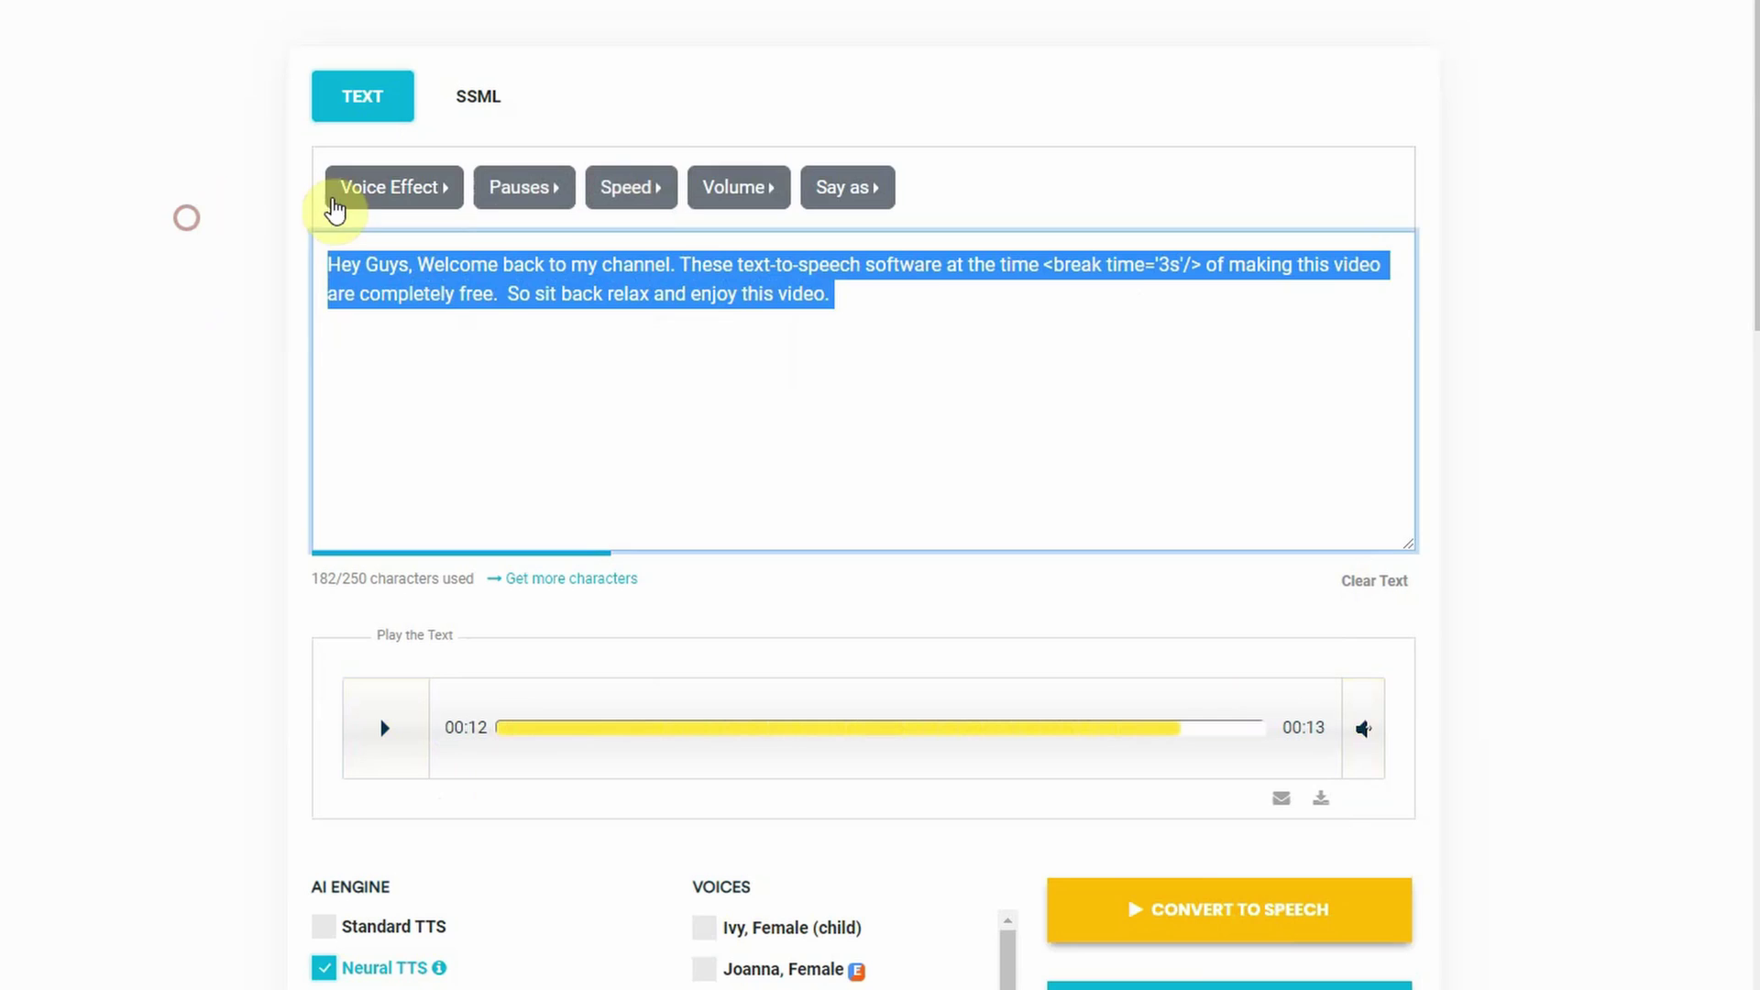
left_click(423, 202)
left_click(512, 218)
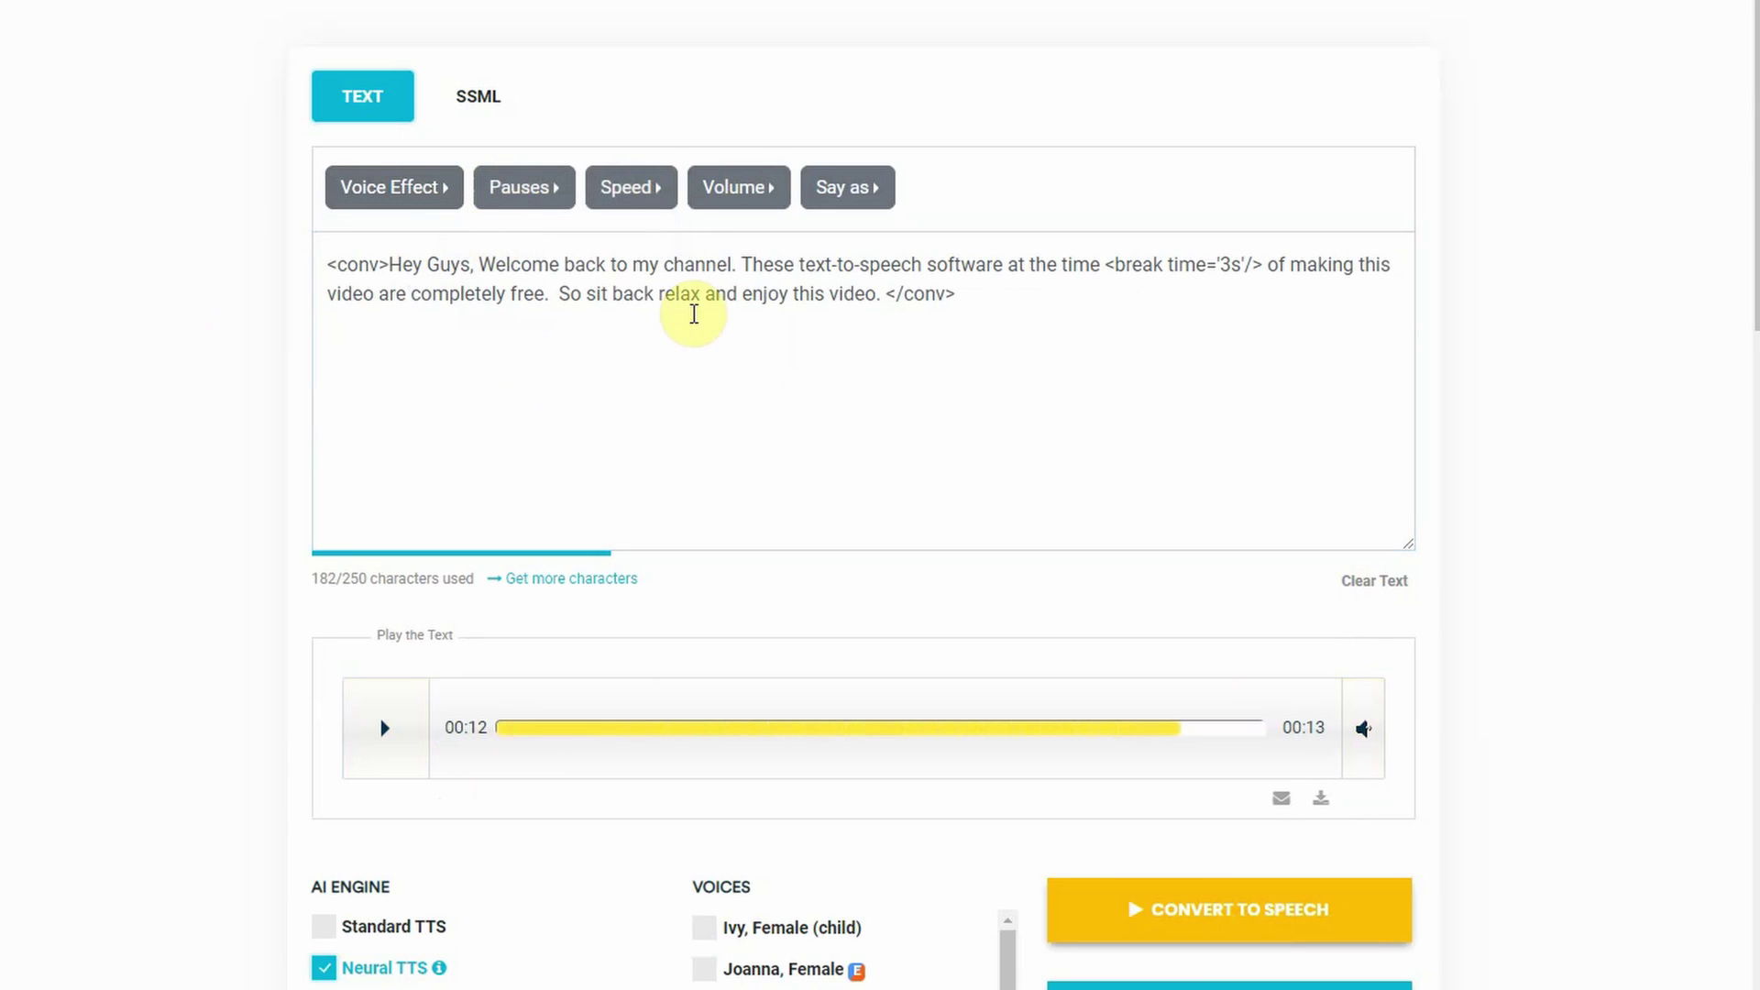
left_click(541, 194)
left_click(628, 188)
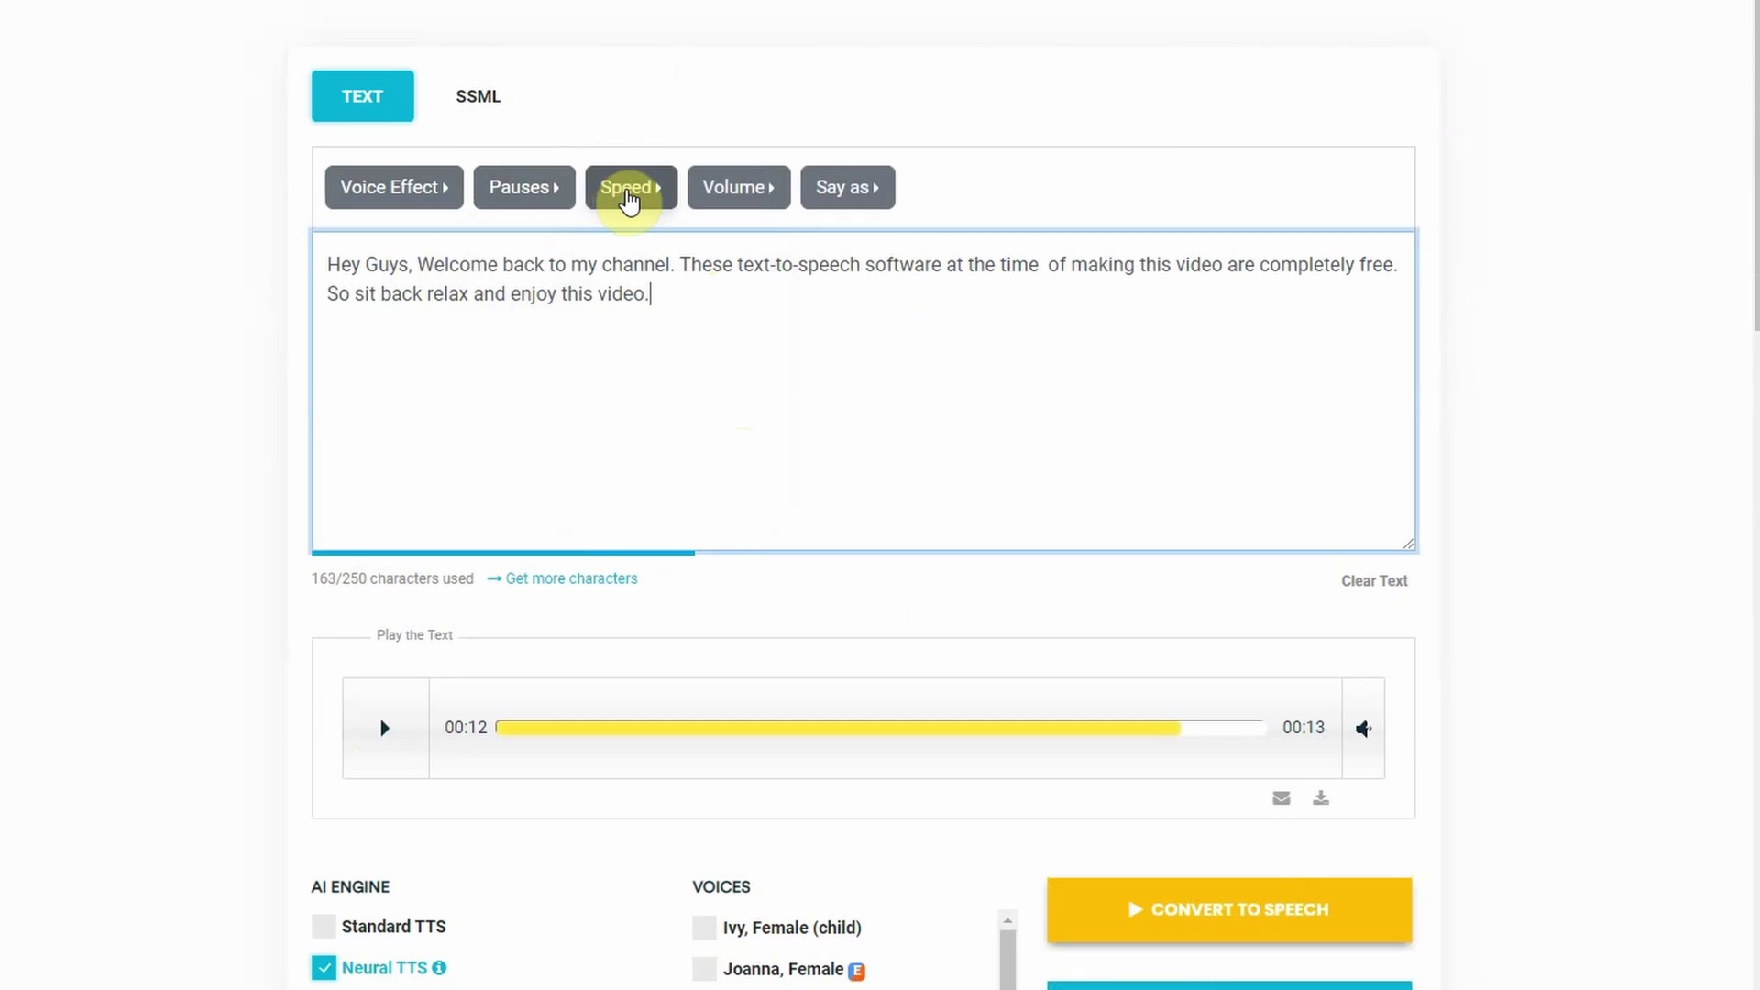
left_click(629, 192)
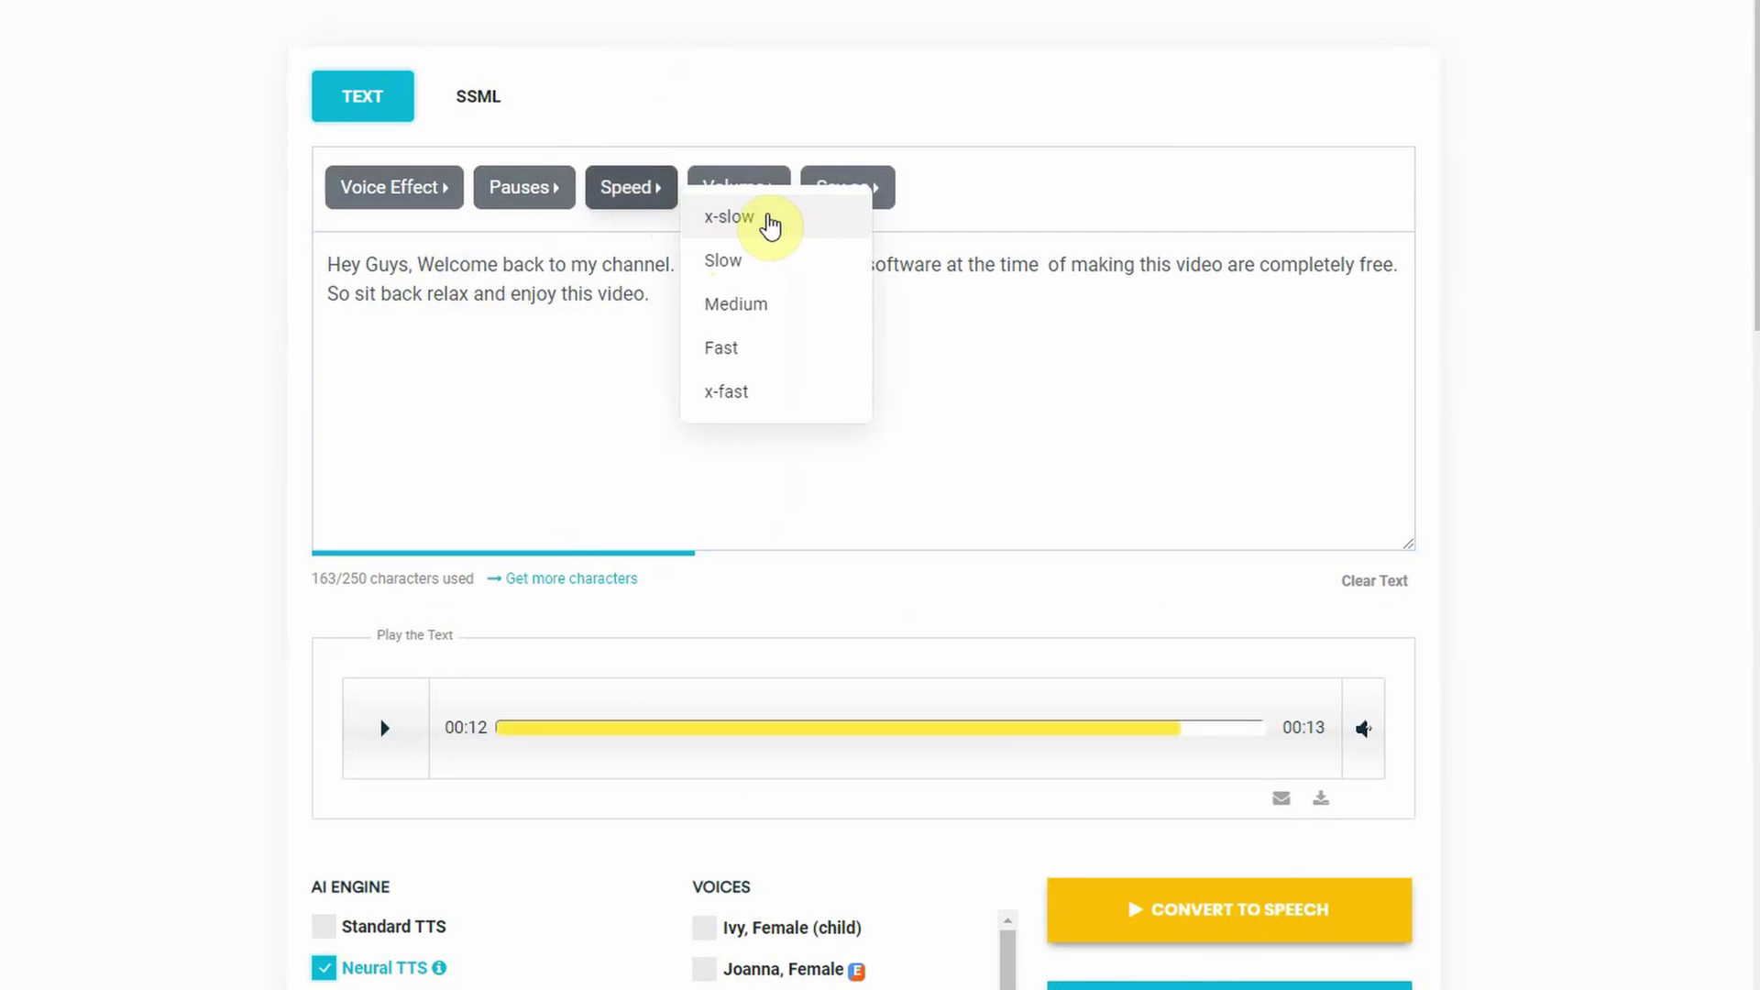
Set the speed of 'These text-to-speech software' to Fast.
left_click(562, 295)
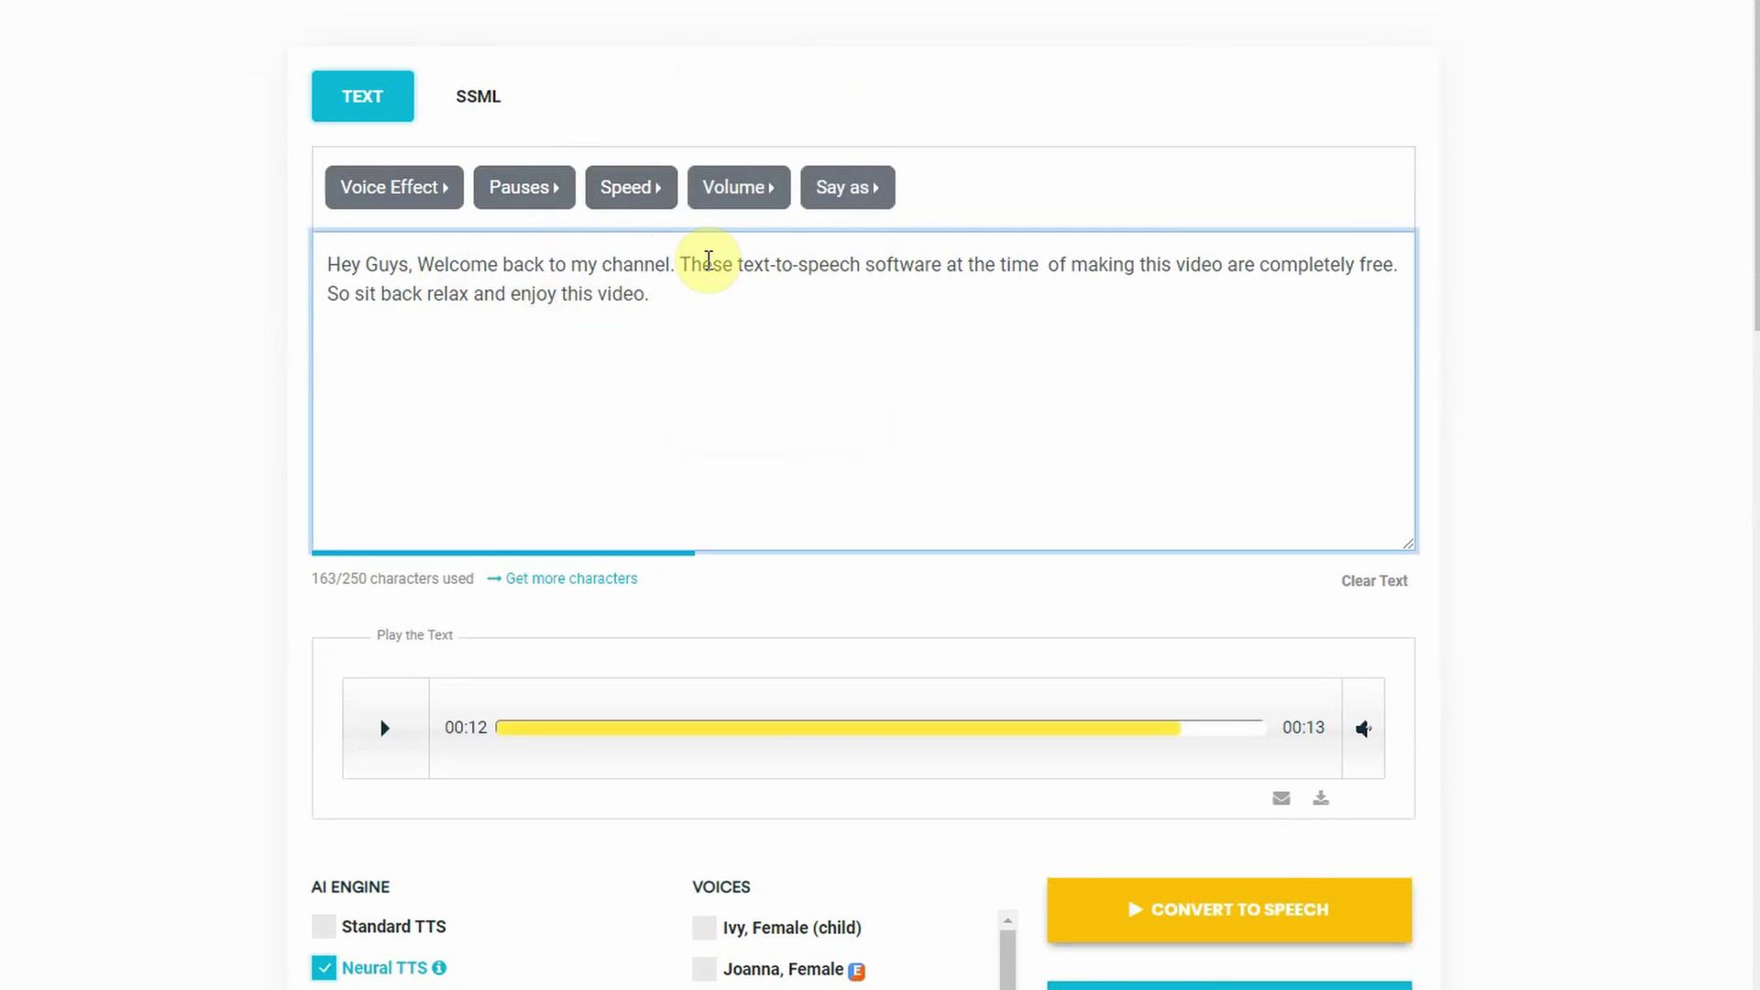
left_click(679, 264)
left_click_drag(725, 268, 947, 272)
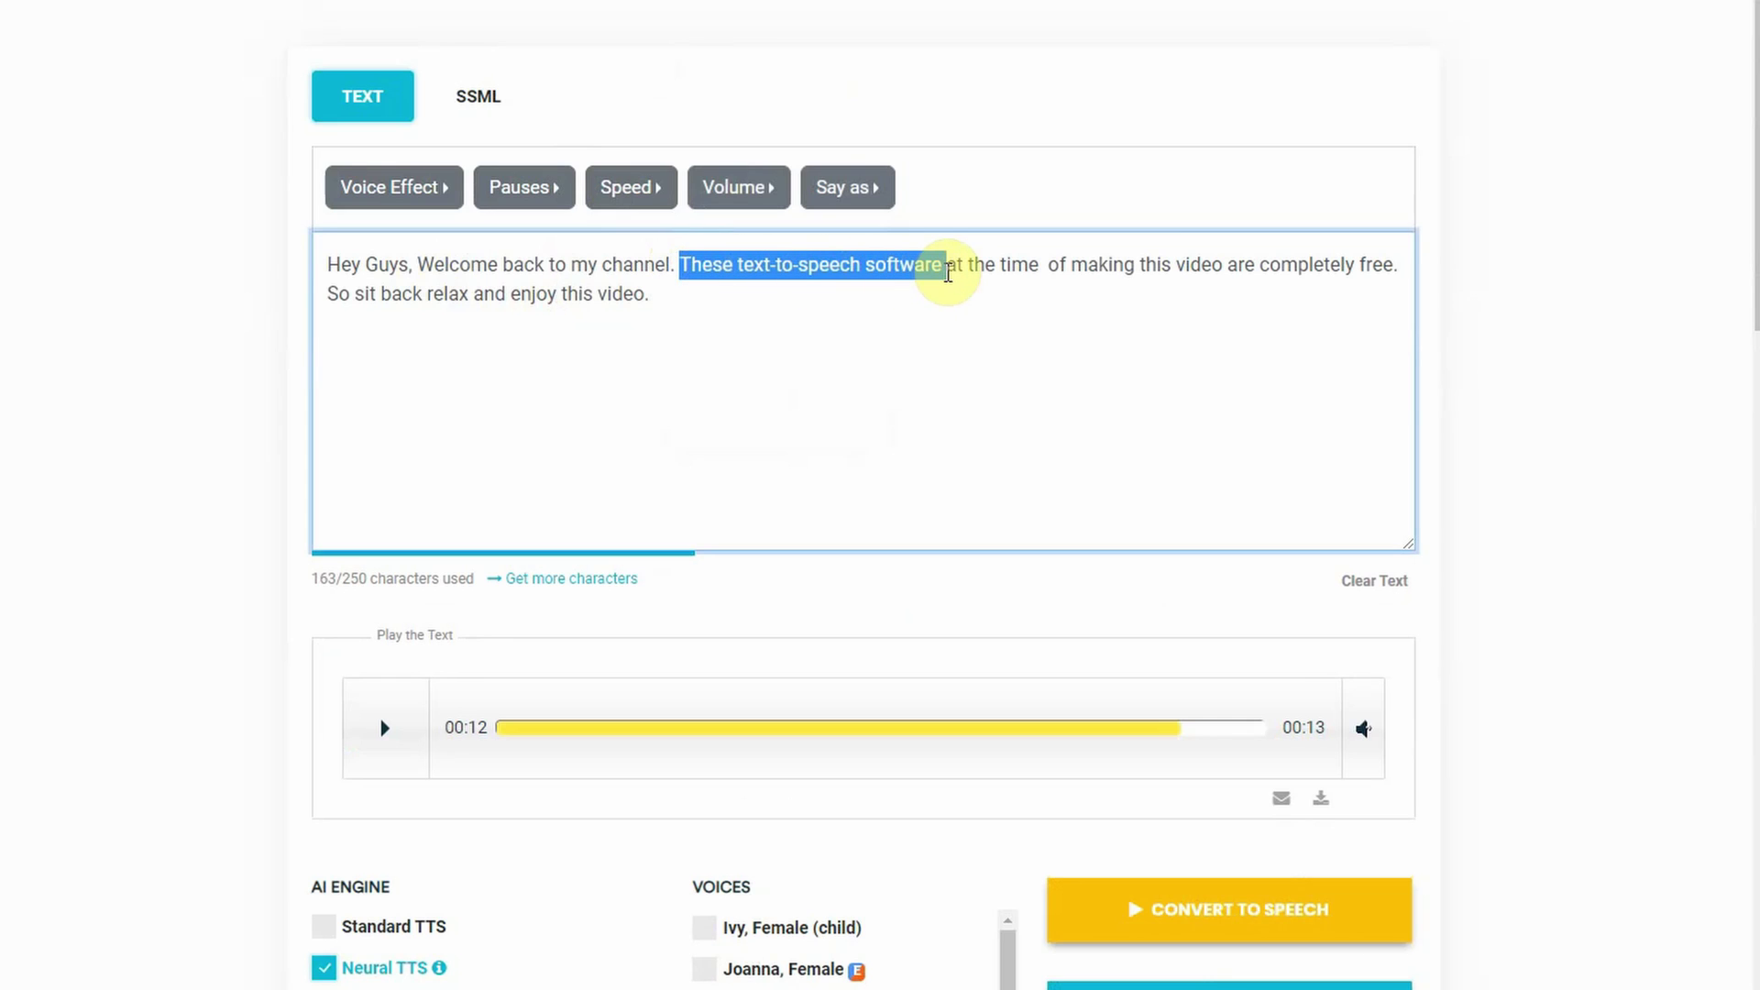
left_click(629, 187)
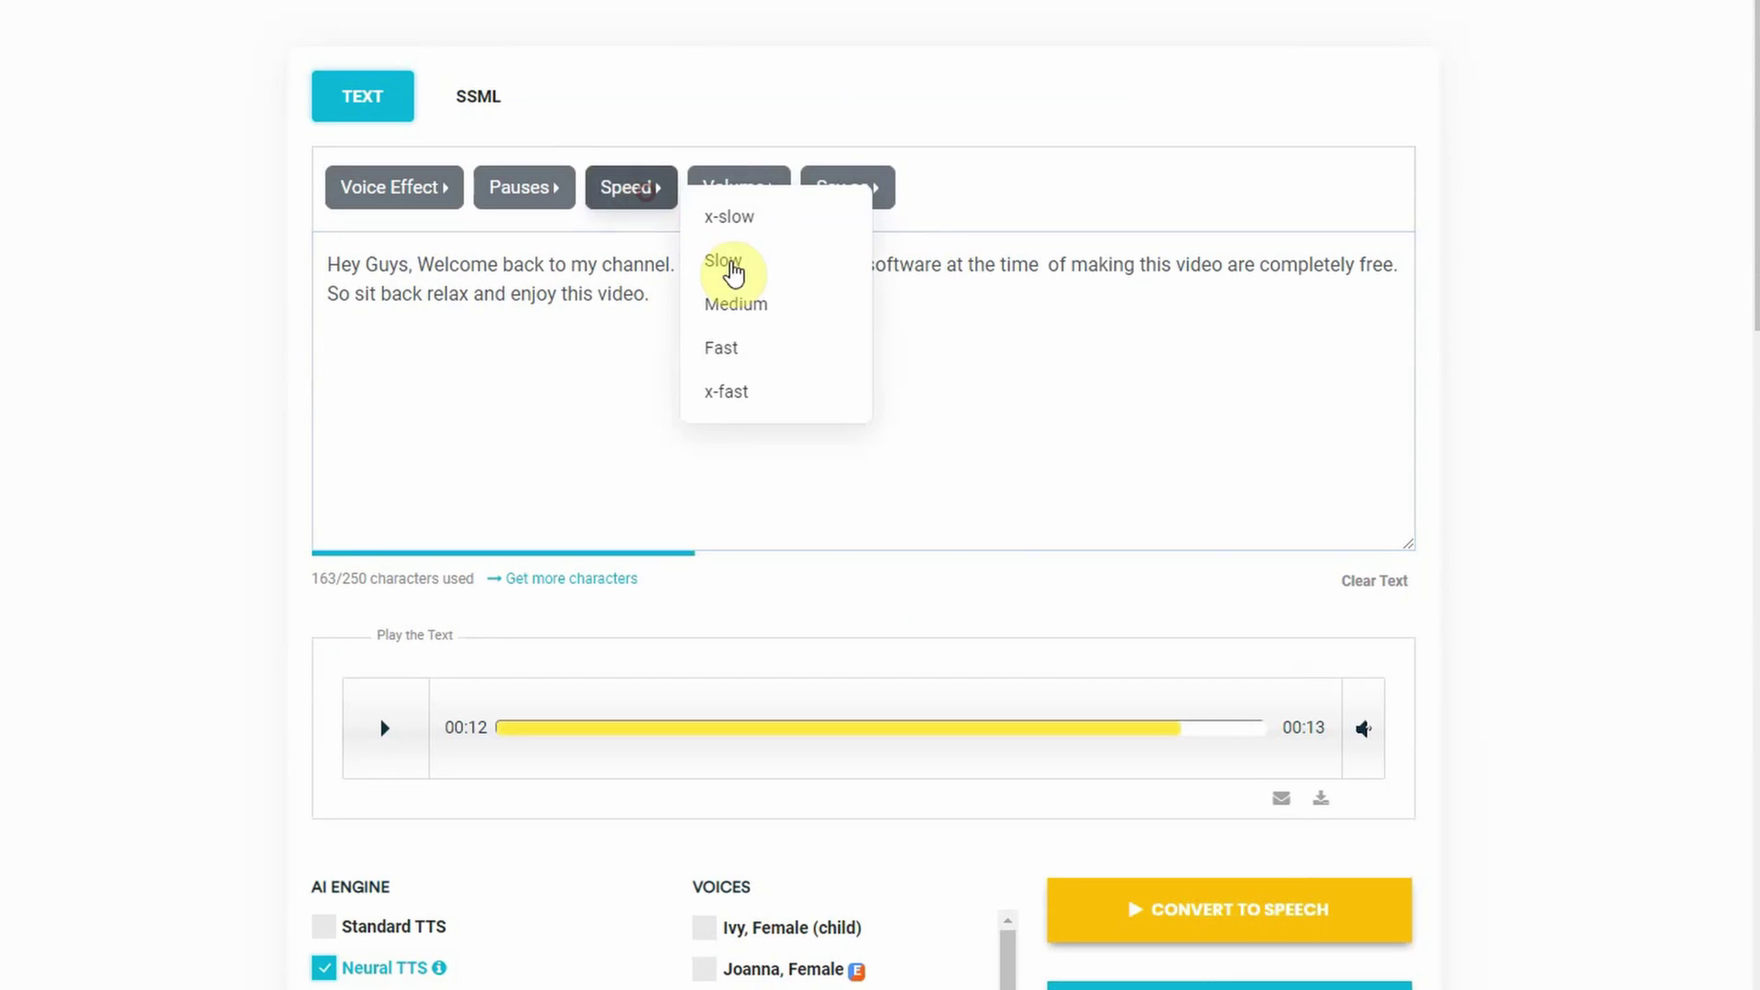
left_click(758, 352)
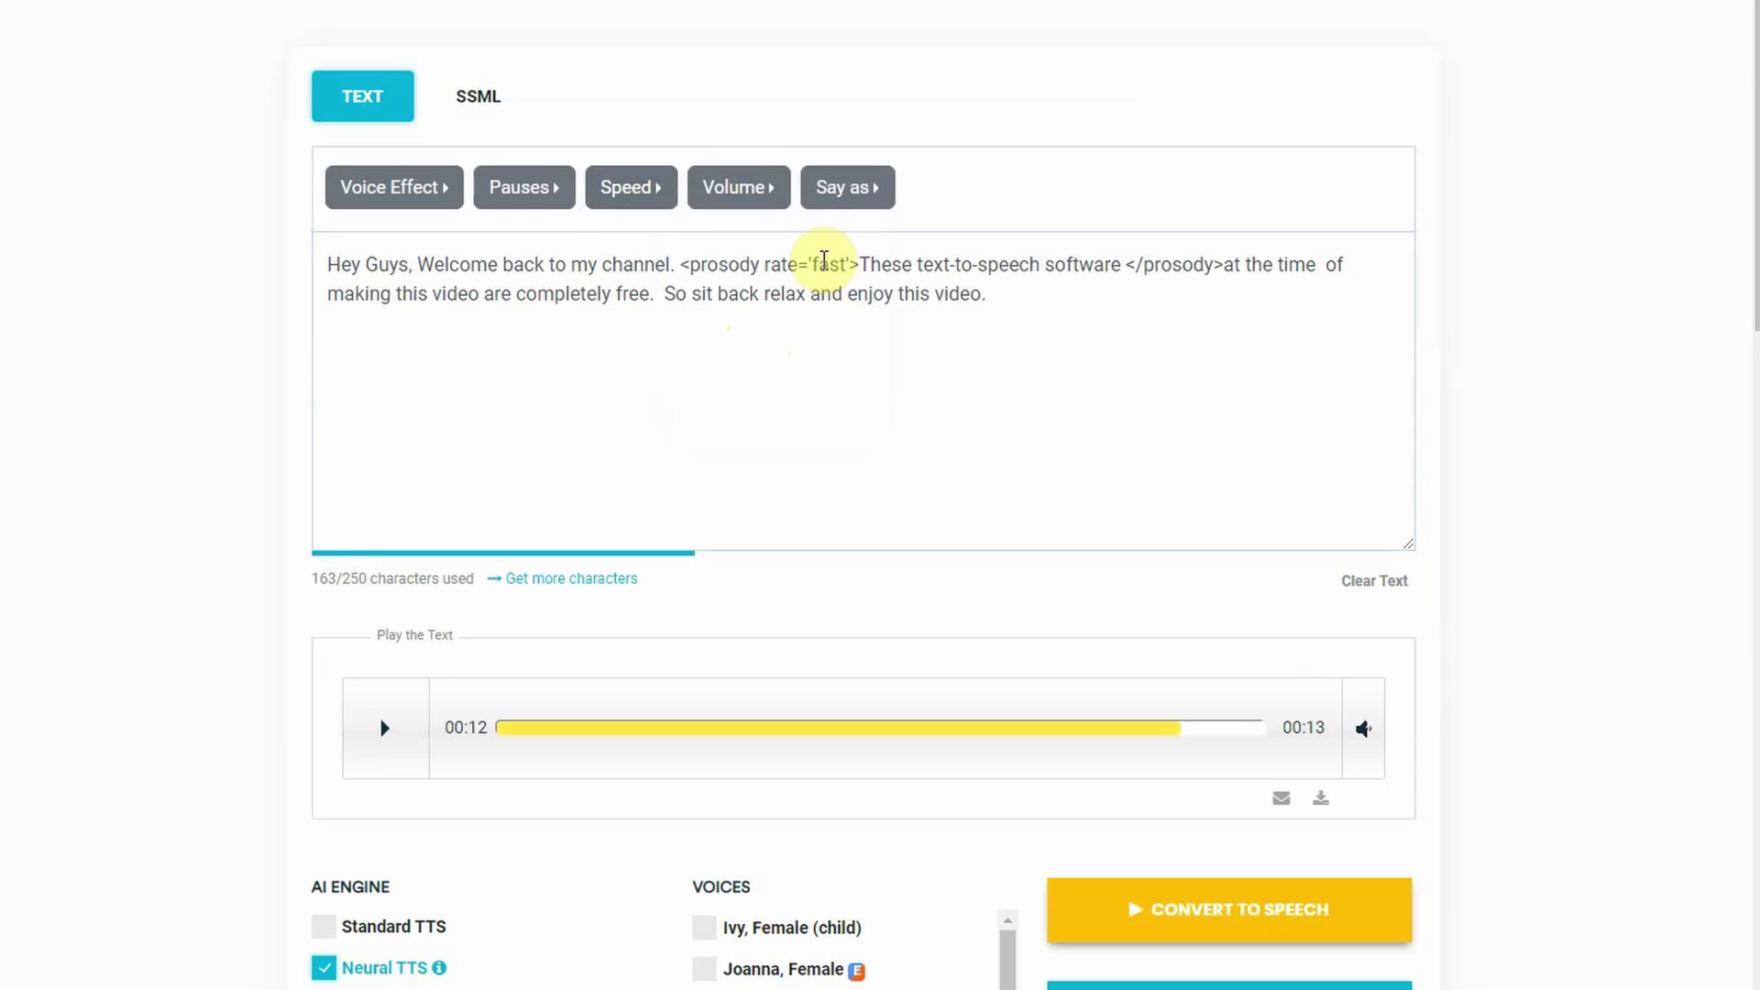
Replace the selected text with a number and convert it to speech.
left_click_drag(861, 264, 1119, 264)
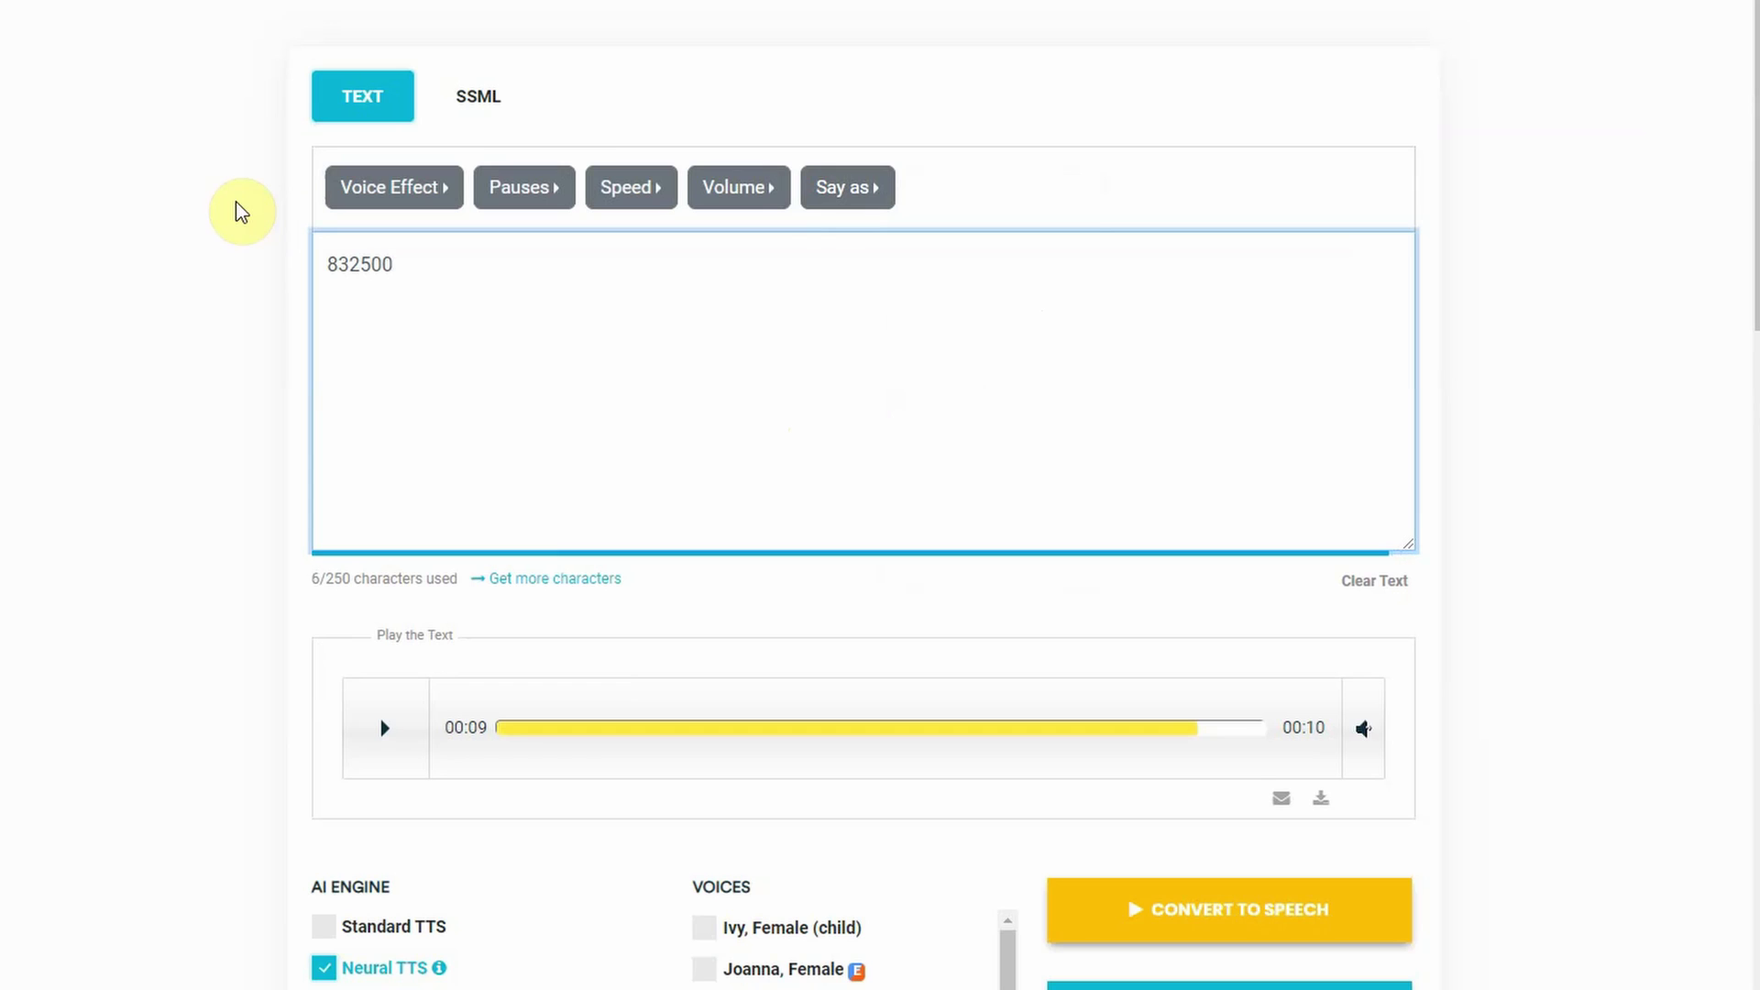
type("050")
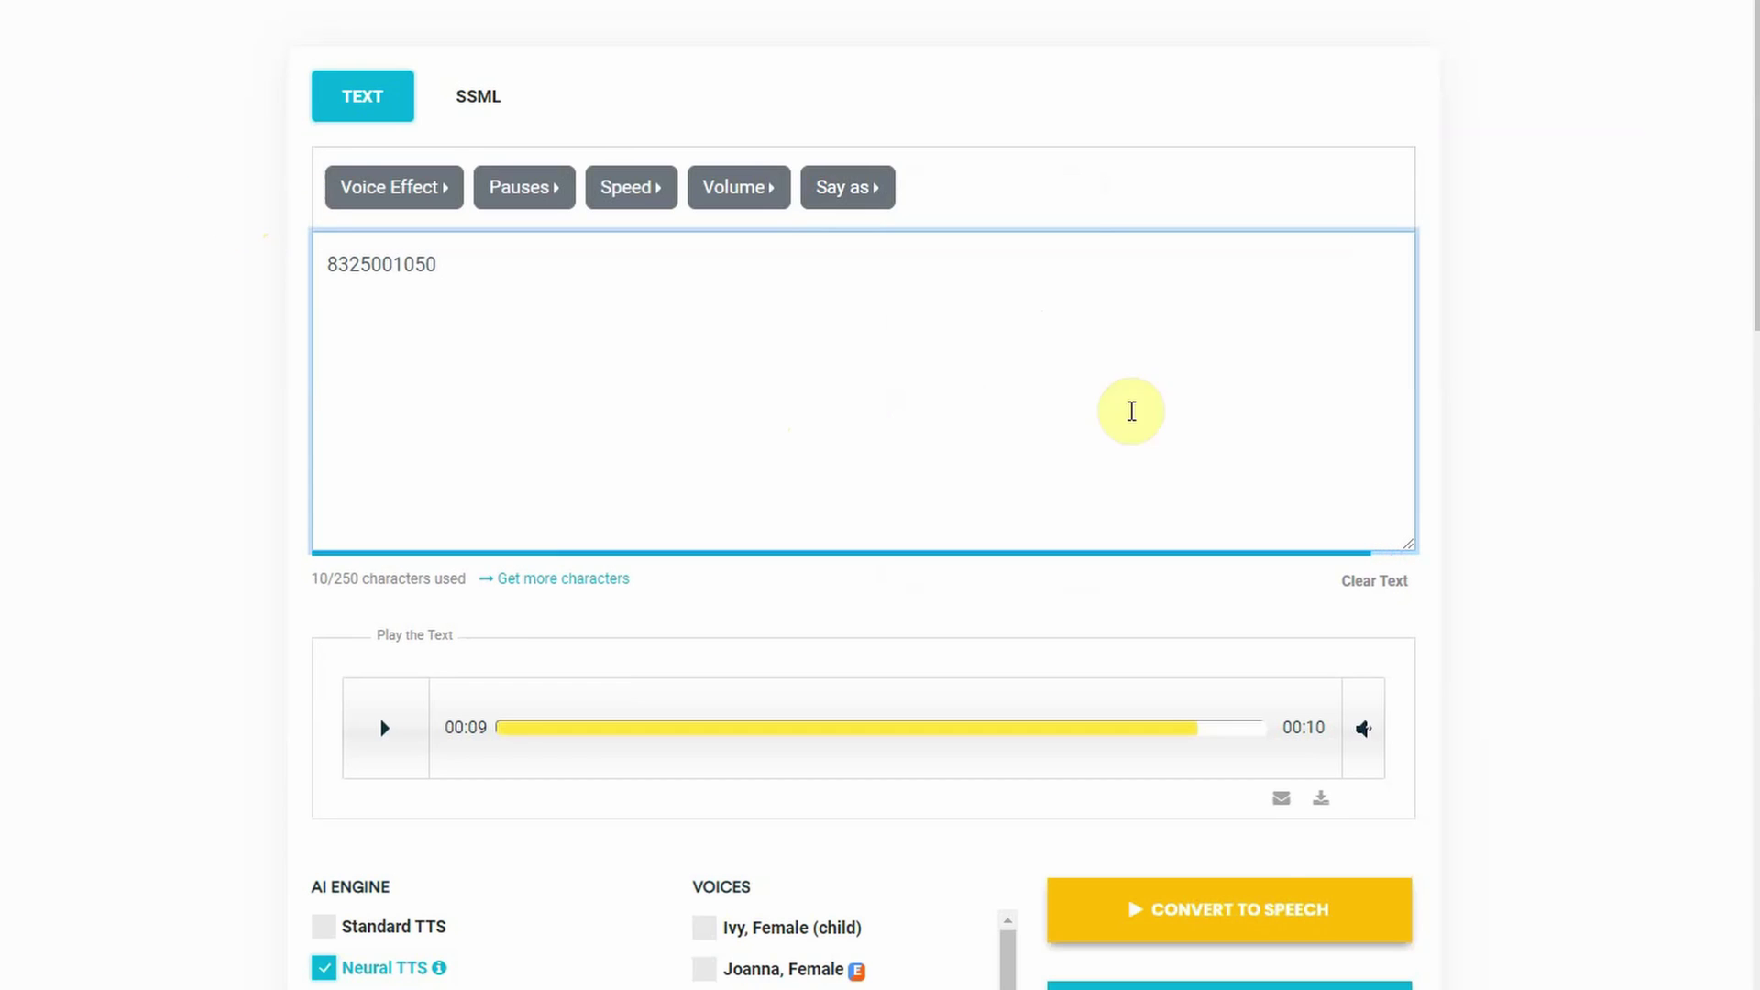
left_click(1261, 912)
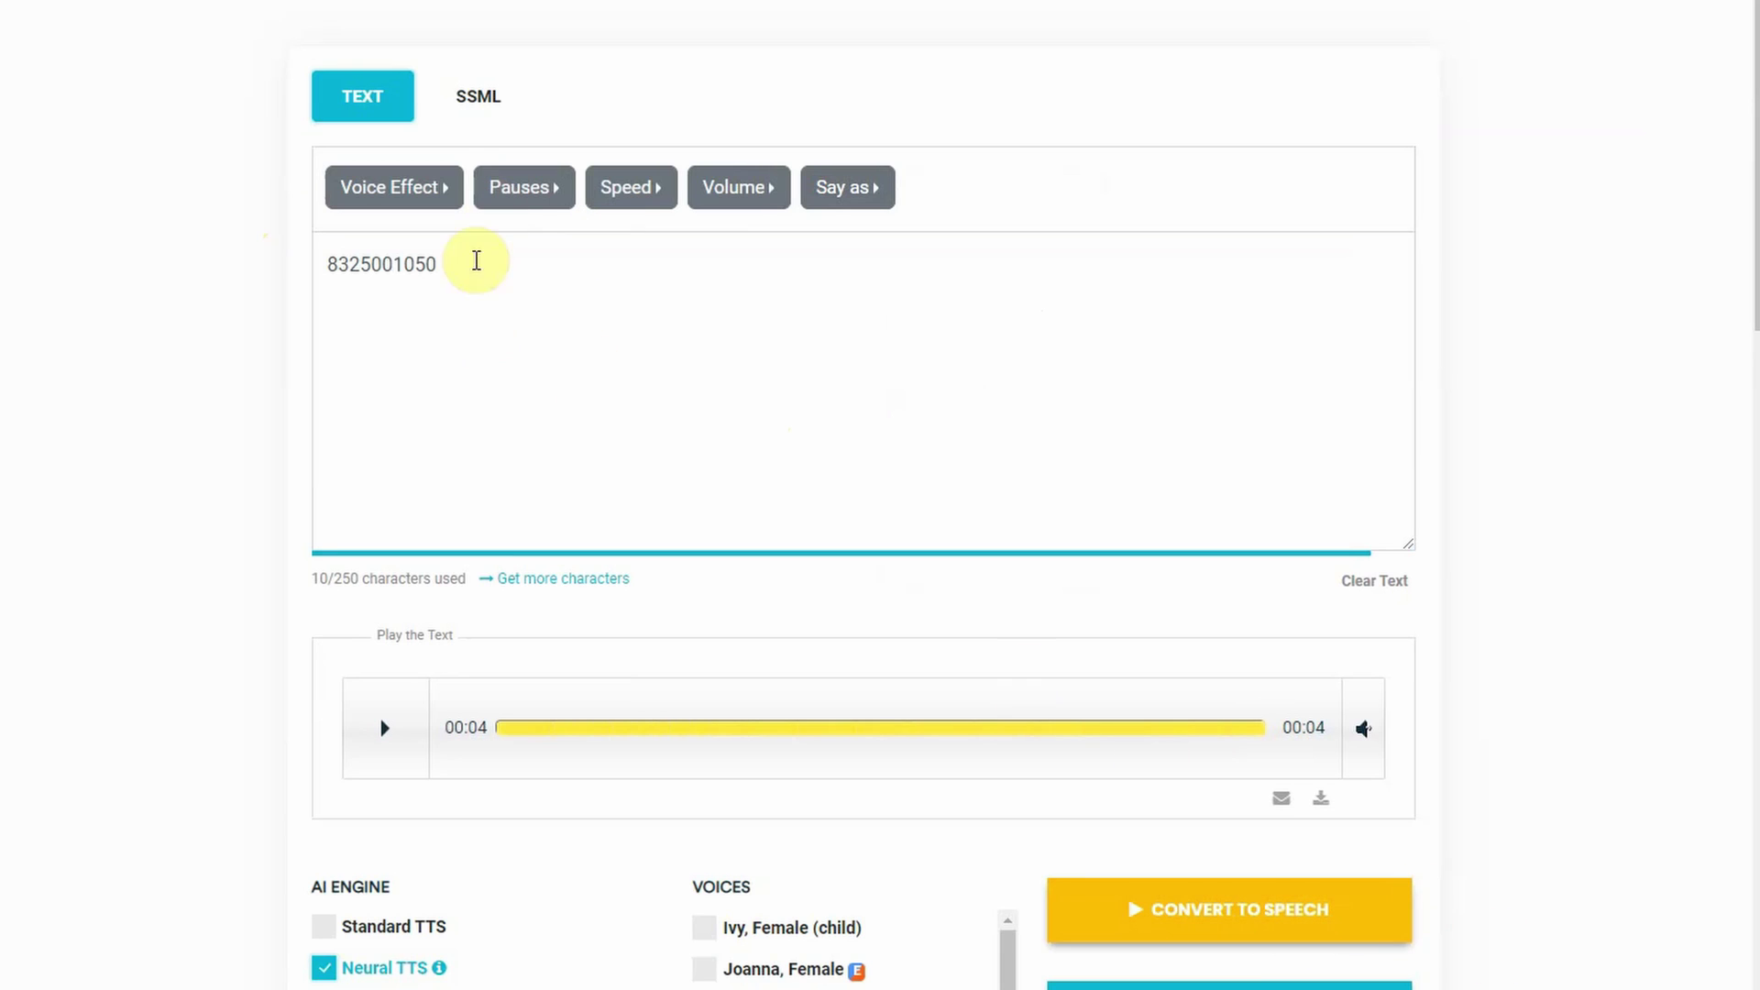
Tag the phone number as Say as Telephone and convert it to speech.
left_click_drag(488, 344, 334, 275)
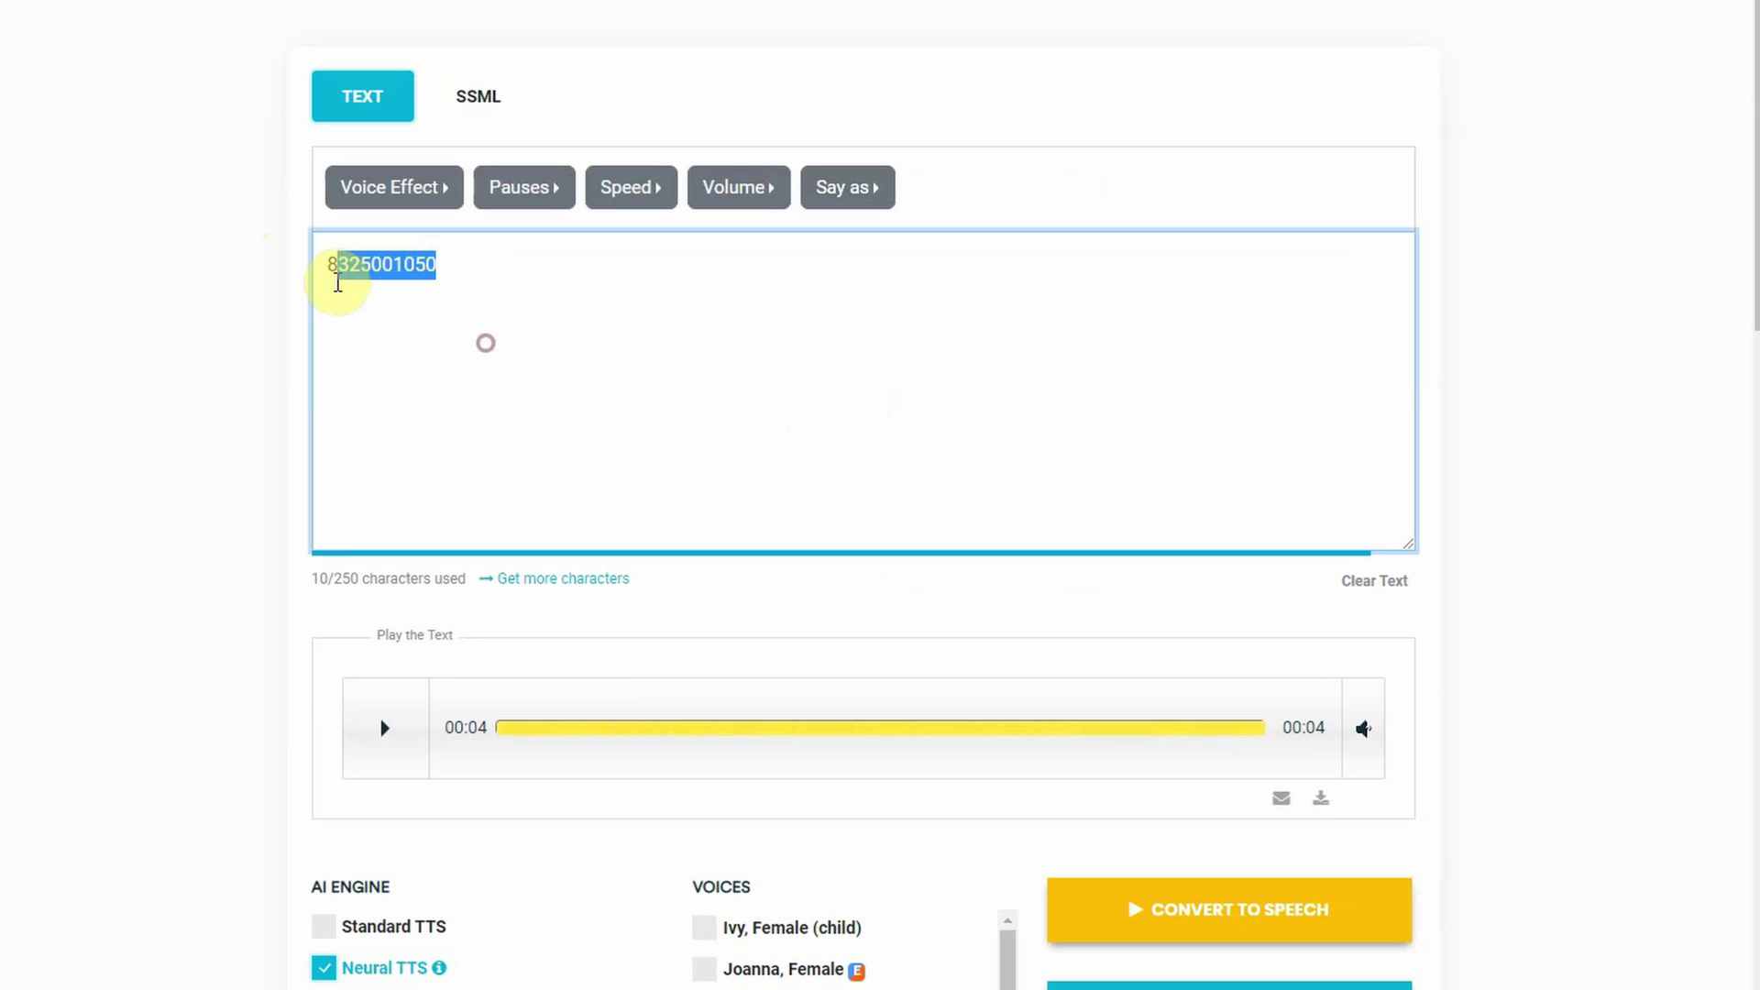
left_click(876, 197)
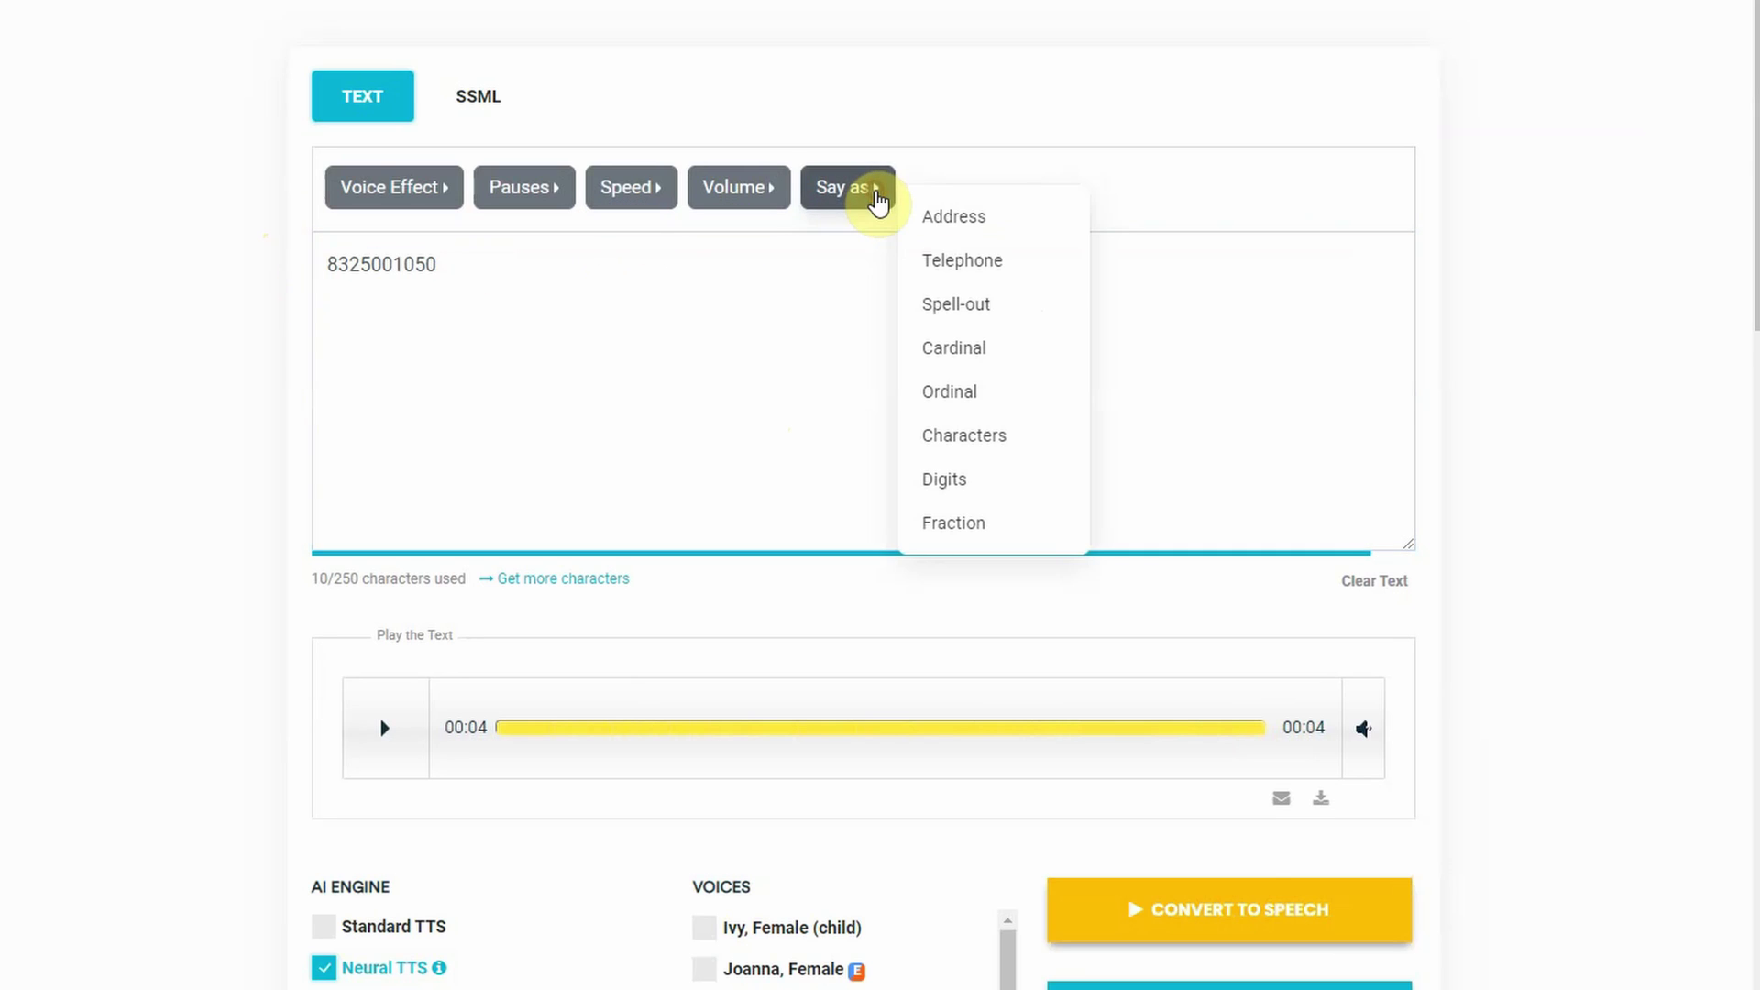
left_click(1053, 278)
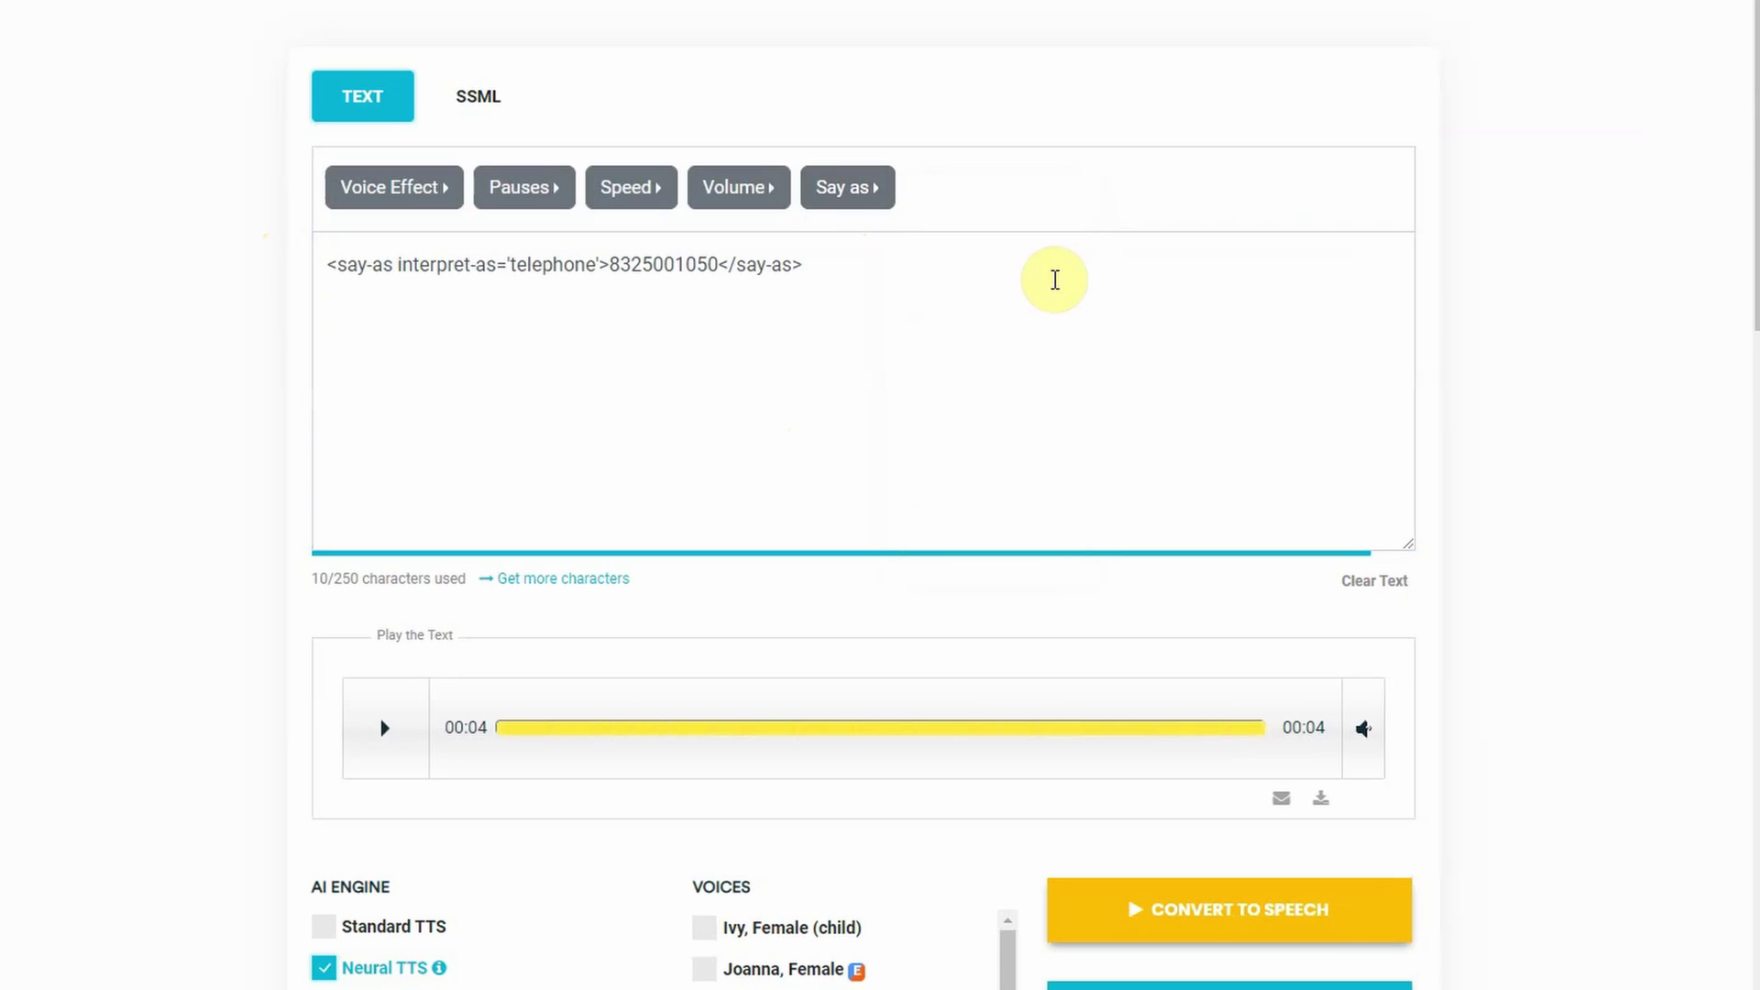
left_click(1292, 937)
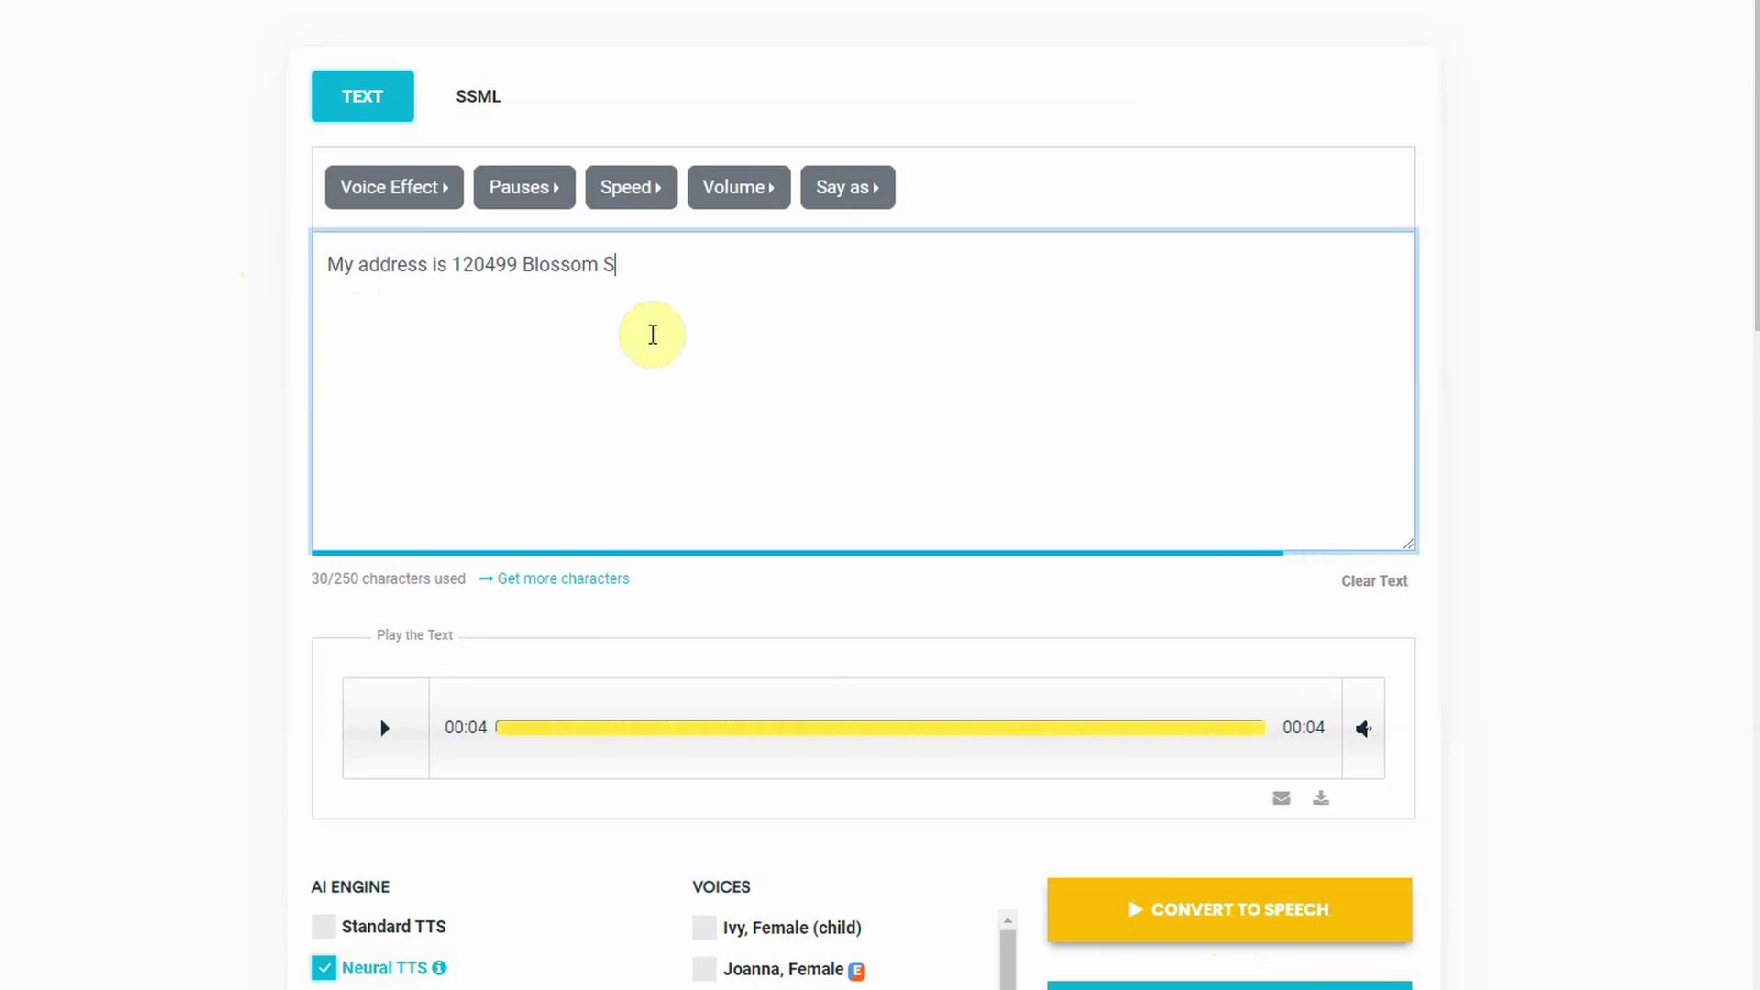
Convert the address sentence, then tag the full street address as Say as Address and reconvert.
left_click(1239, 891)
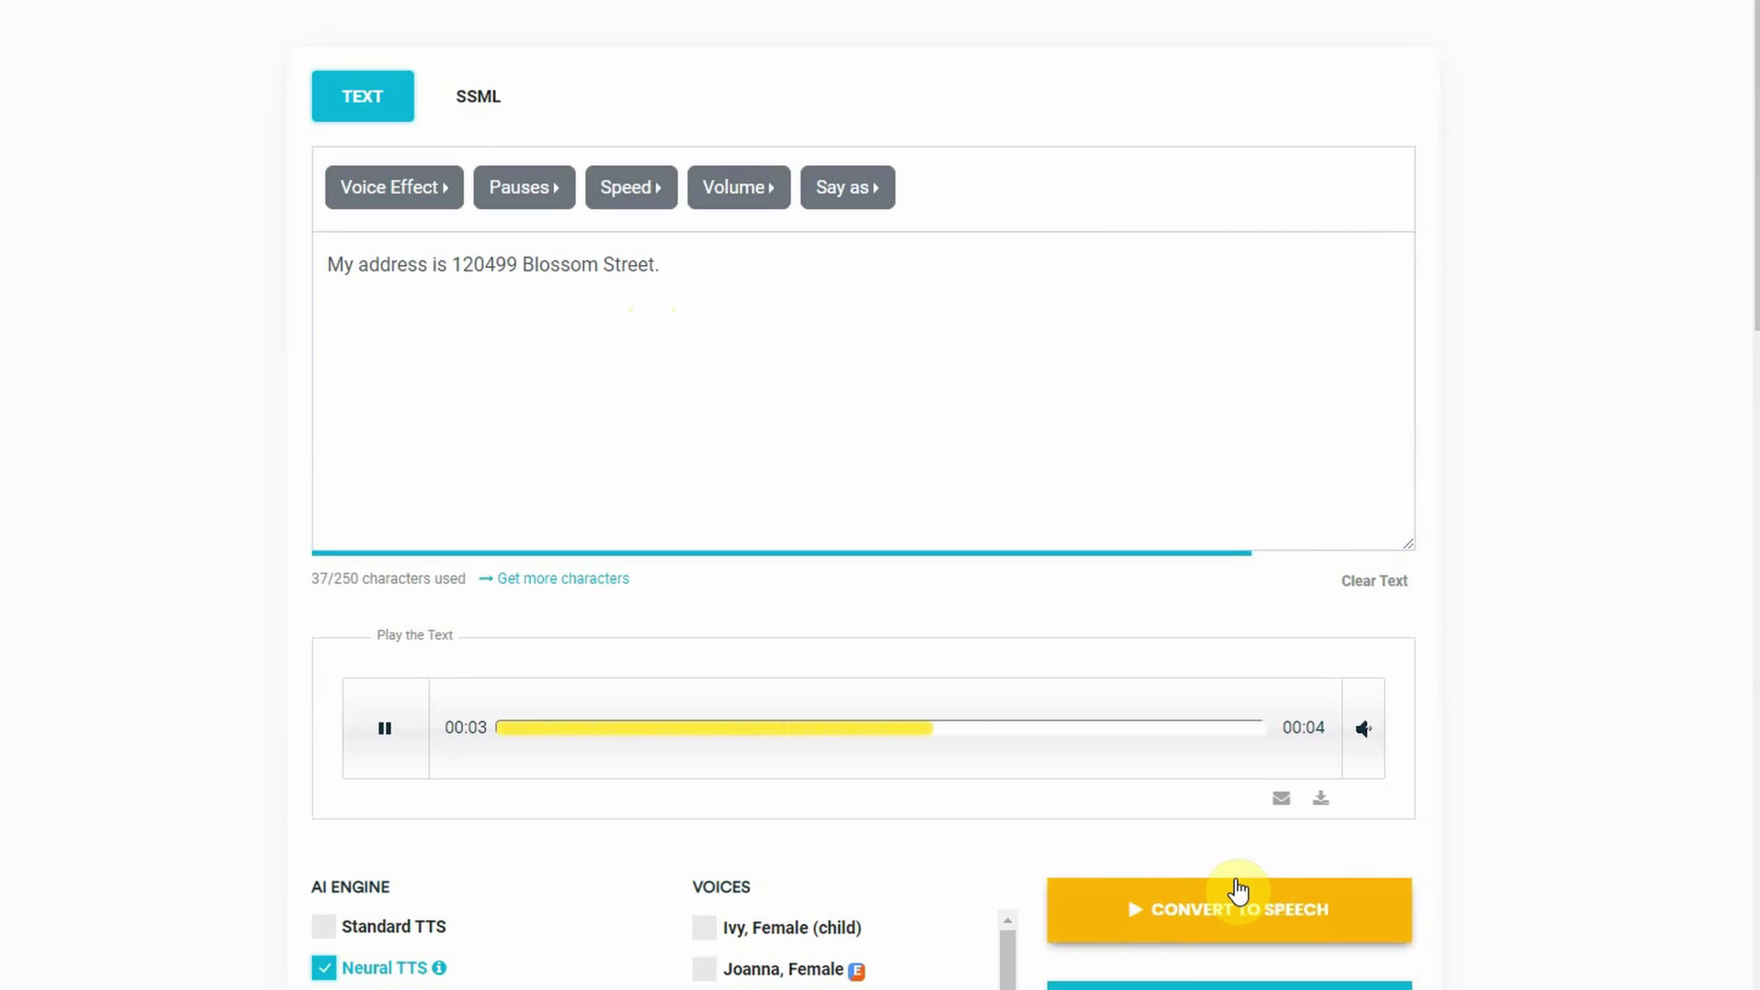
double_click(486, 266)
left_click(837, 192)
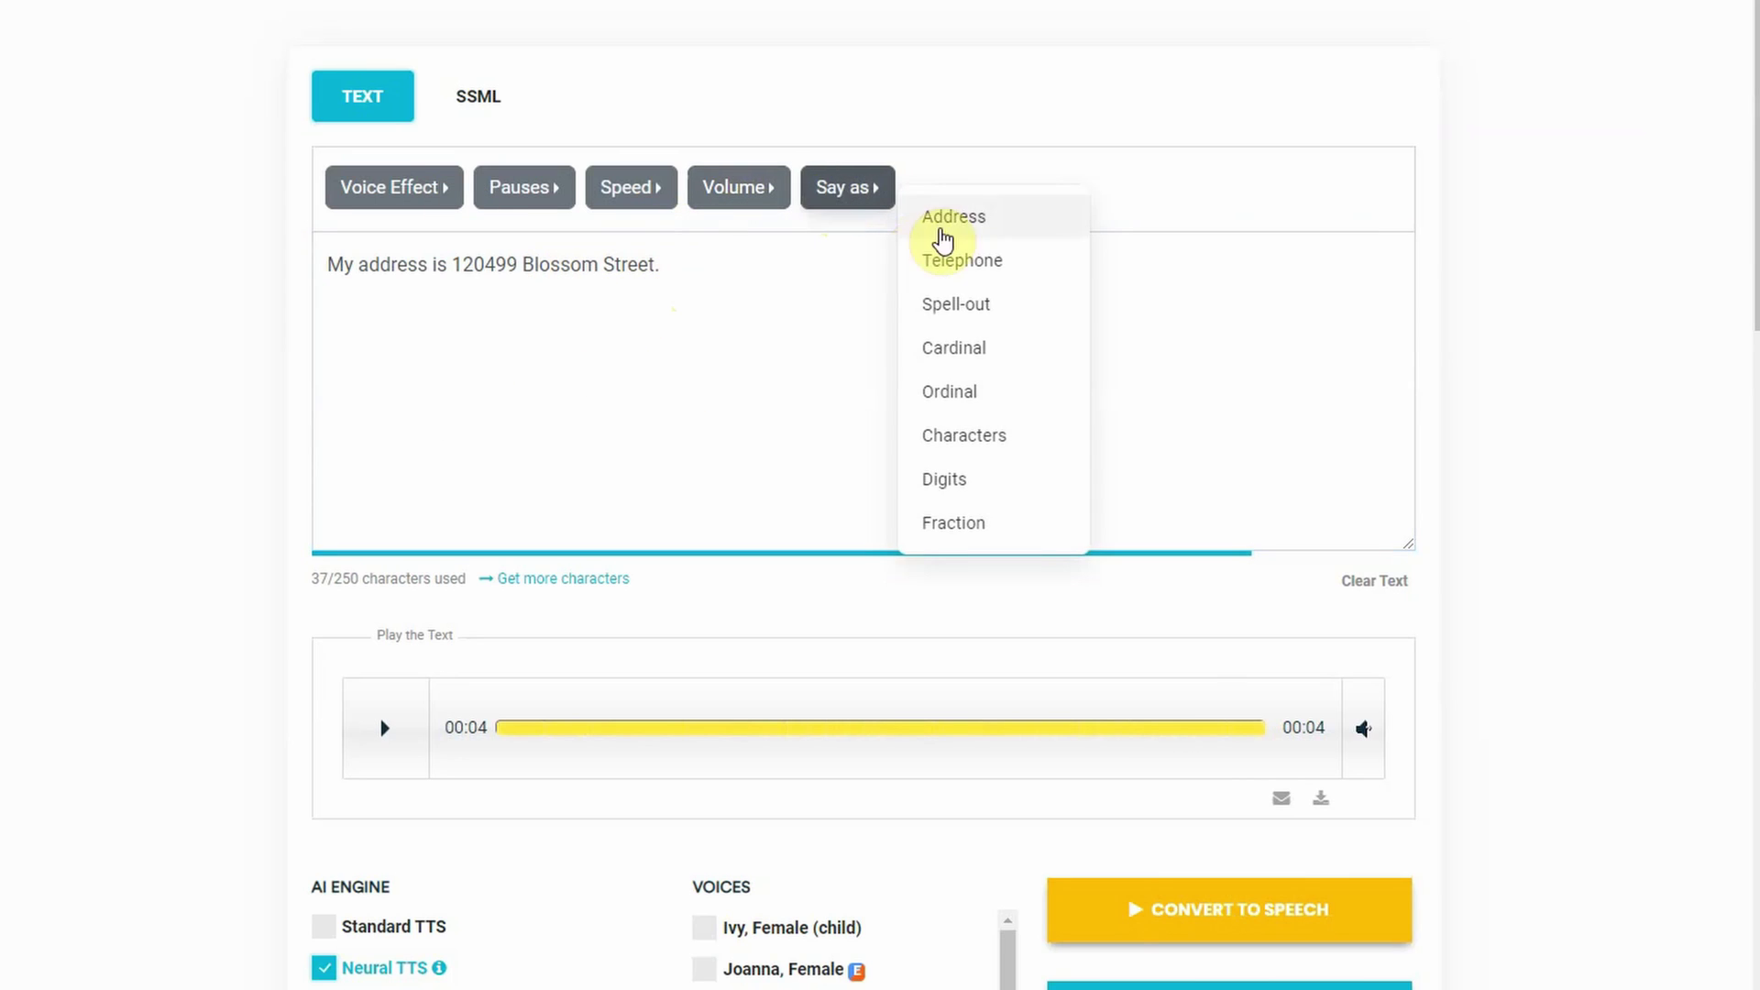
left_click(582, 325)
left_click_drag(459, 266, 654, 267)
left_click(886, 193)
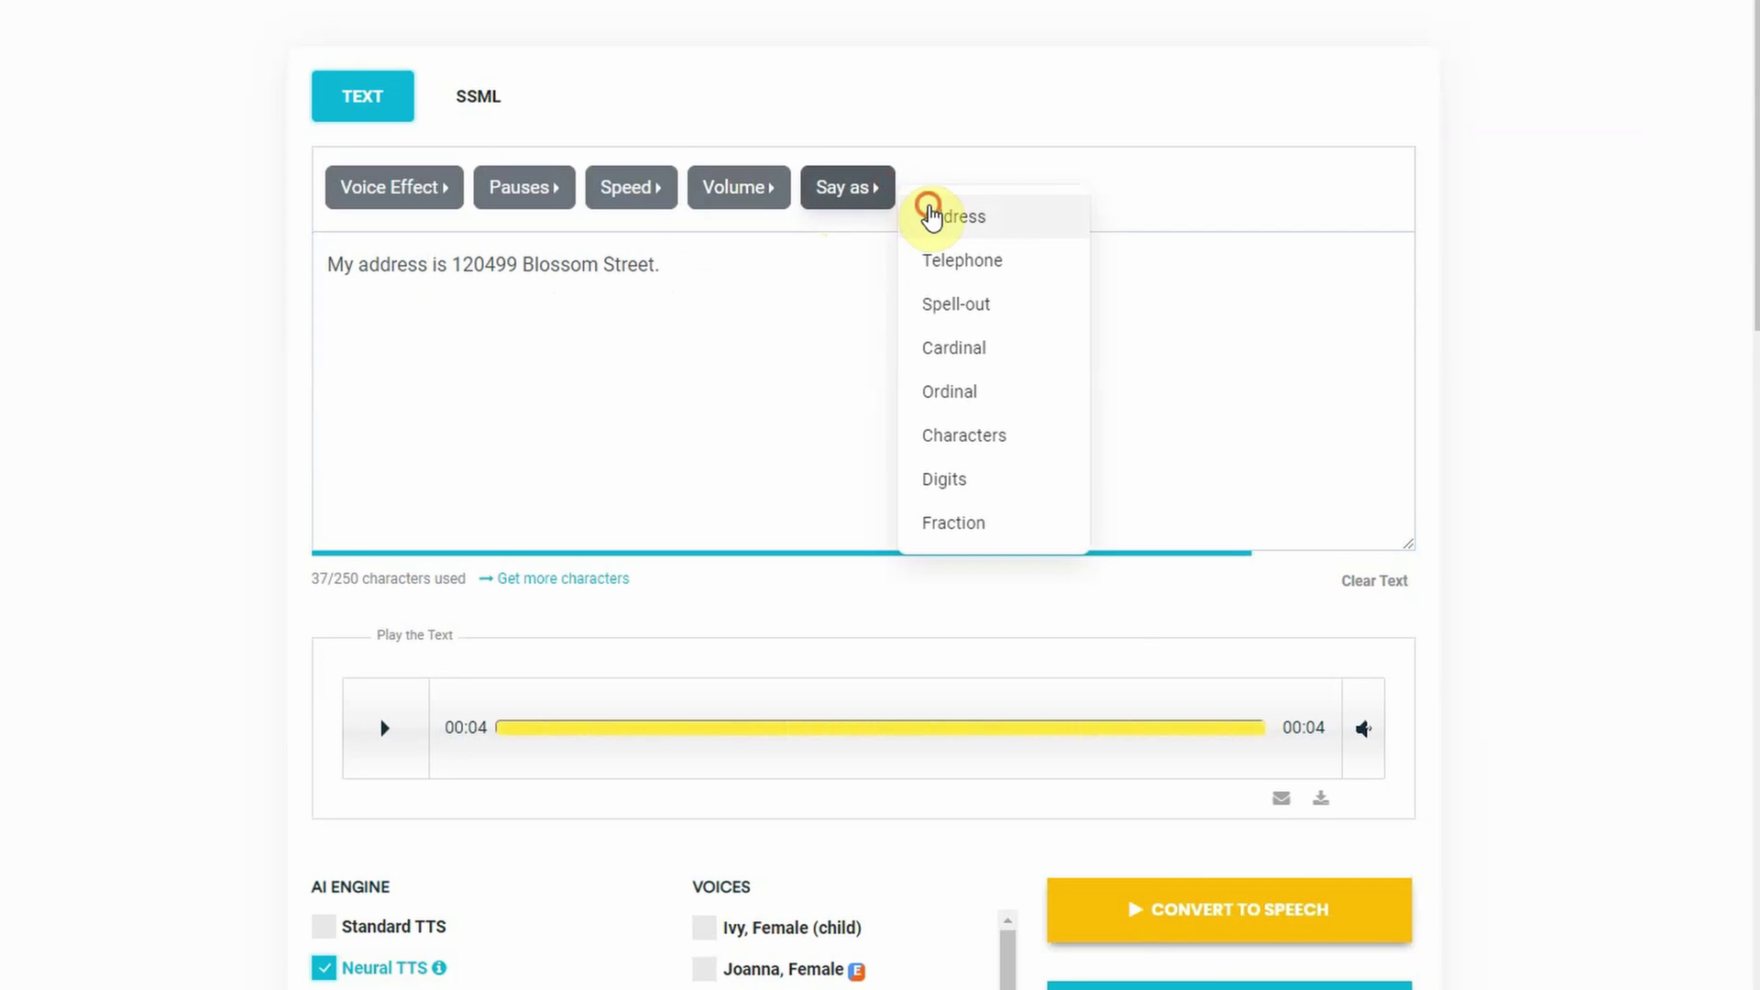
left_click(926, 212)
left_click(1183, 918)
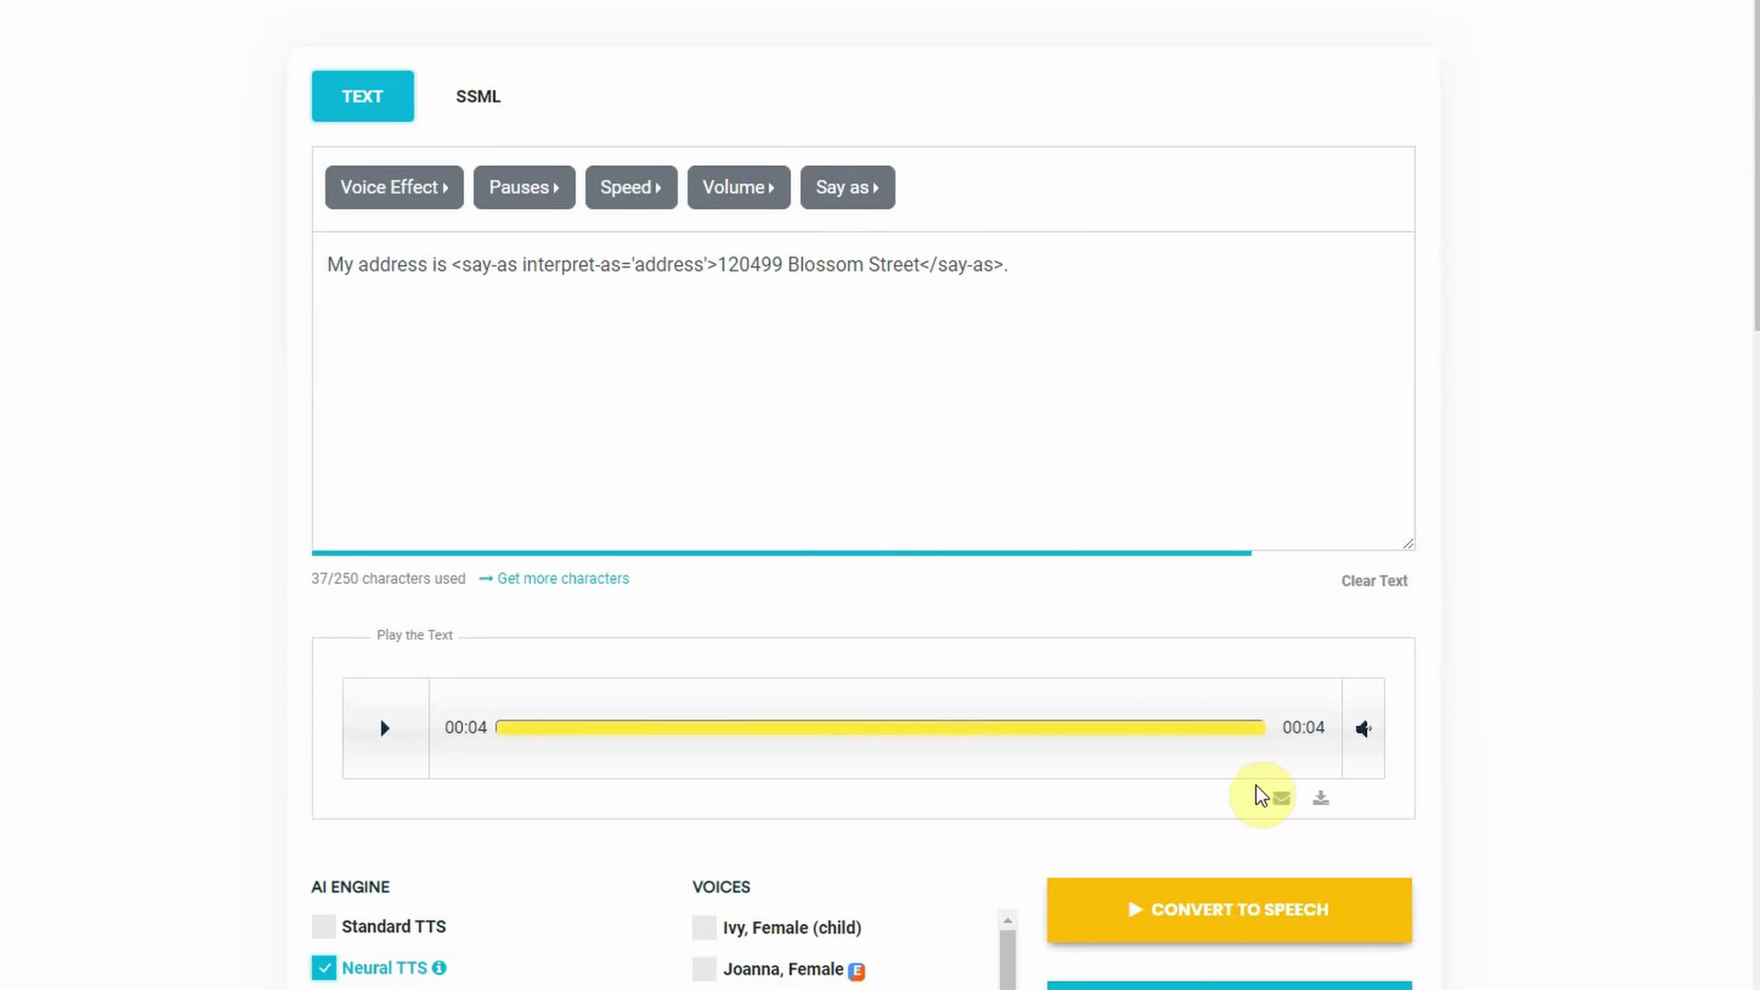
Inspect the SSML markup and character counter, then return to TEXT mode and select all text.
left_click(473, 121)
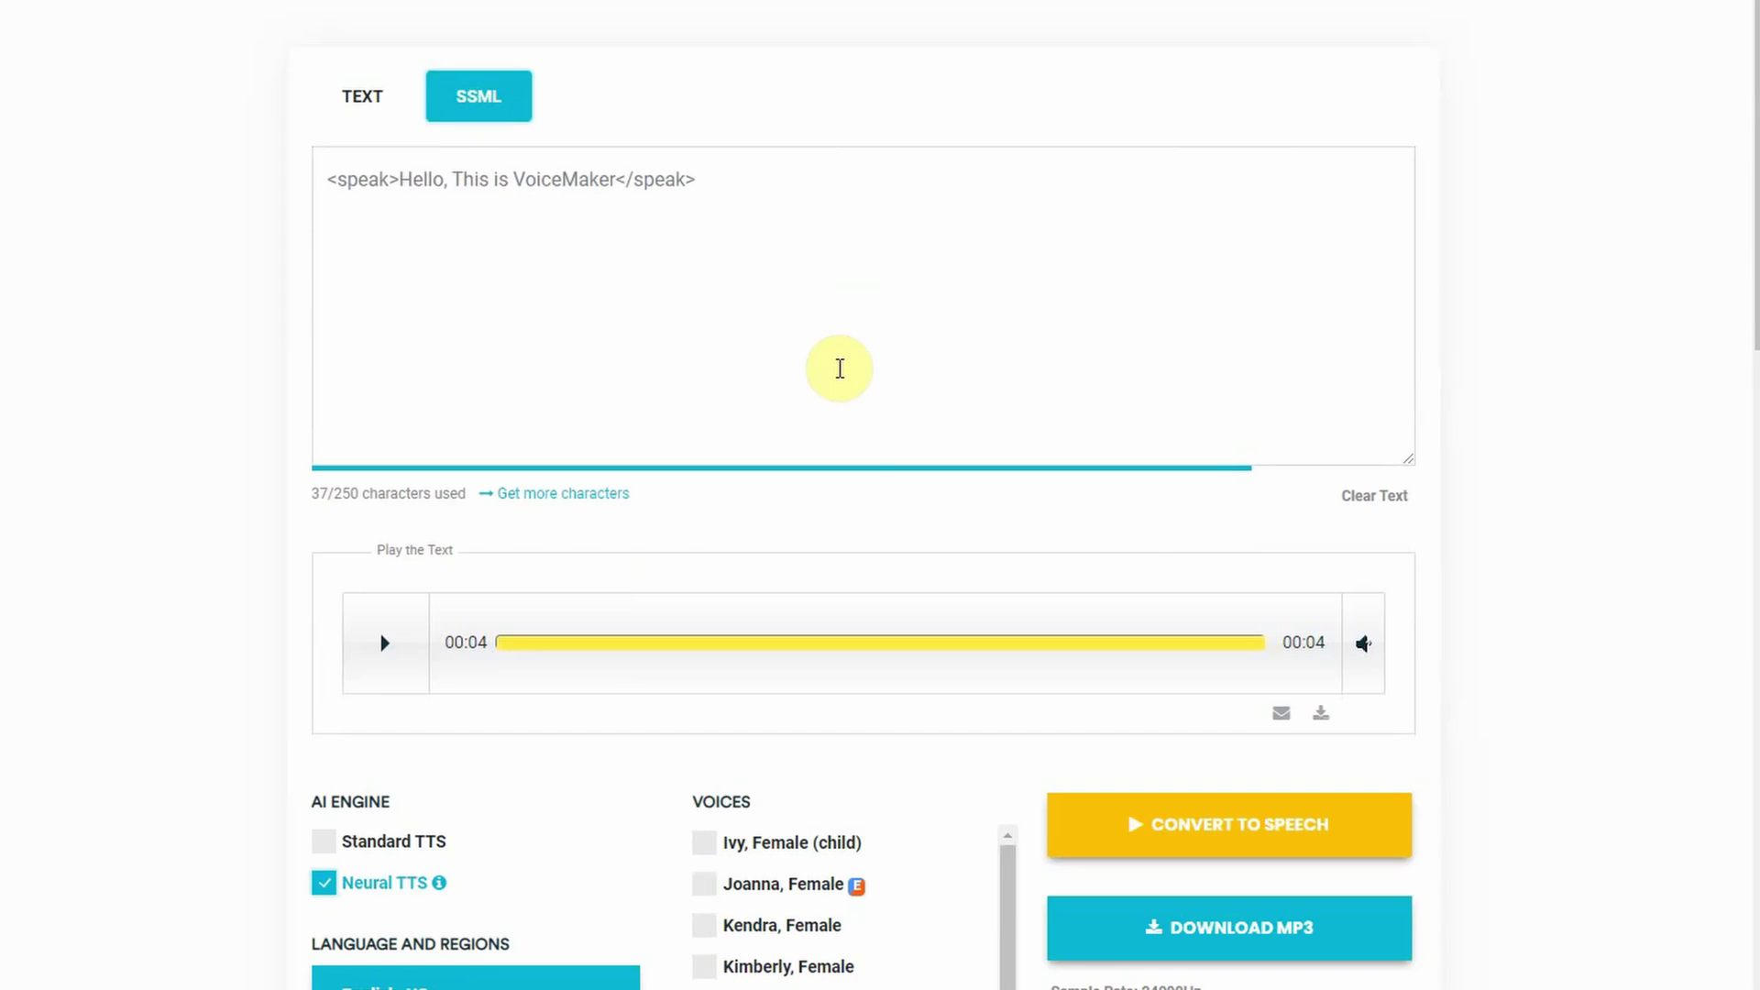
left_click(1064, 286)
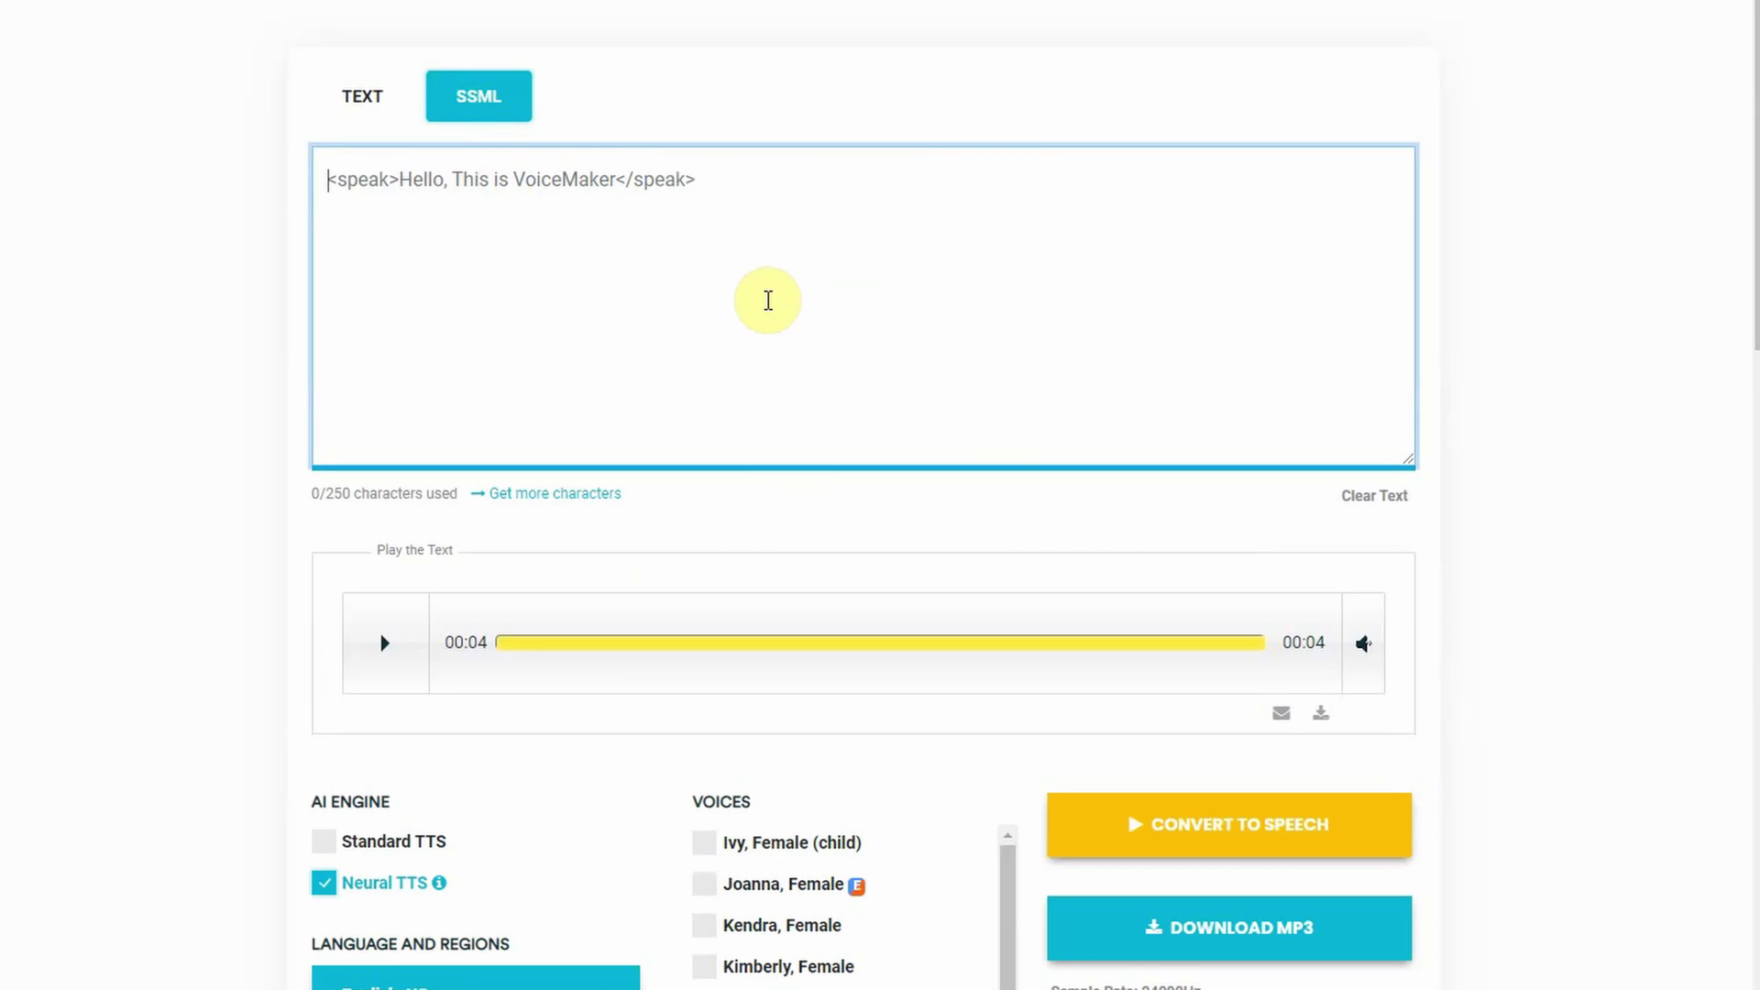
triple_click(310, 492)
left_click(311, 492)
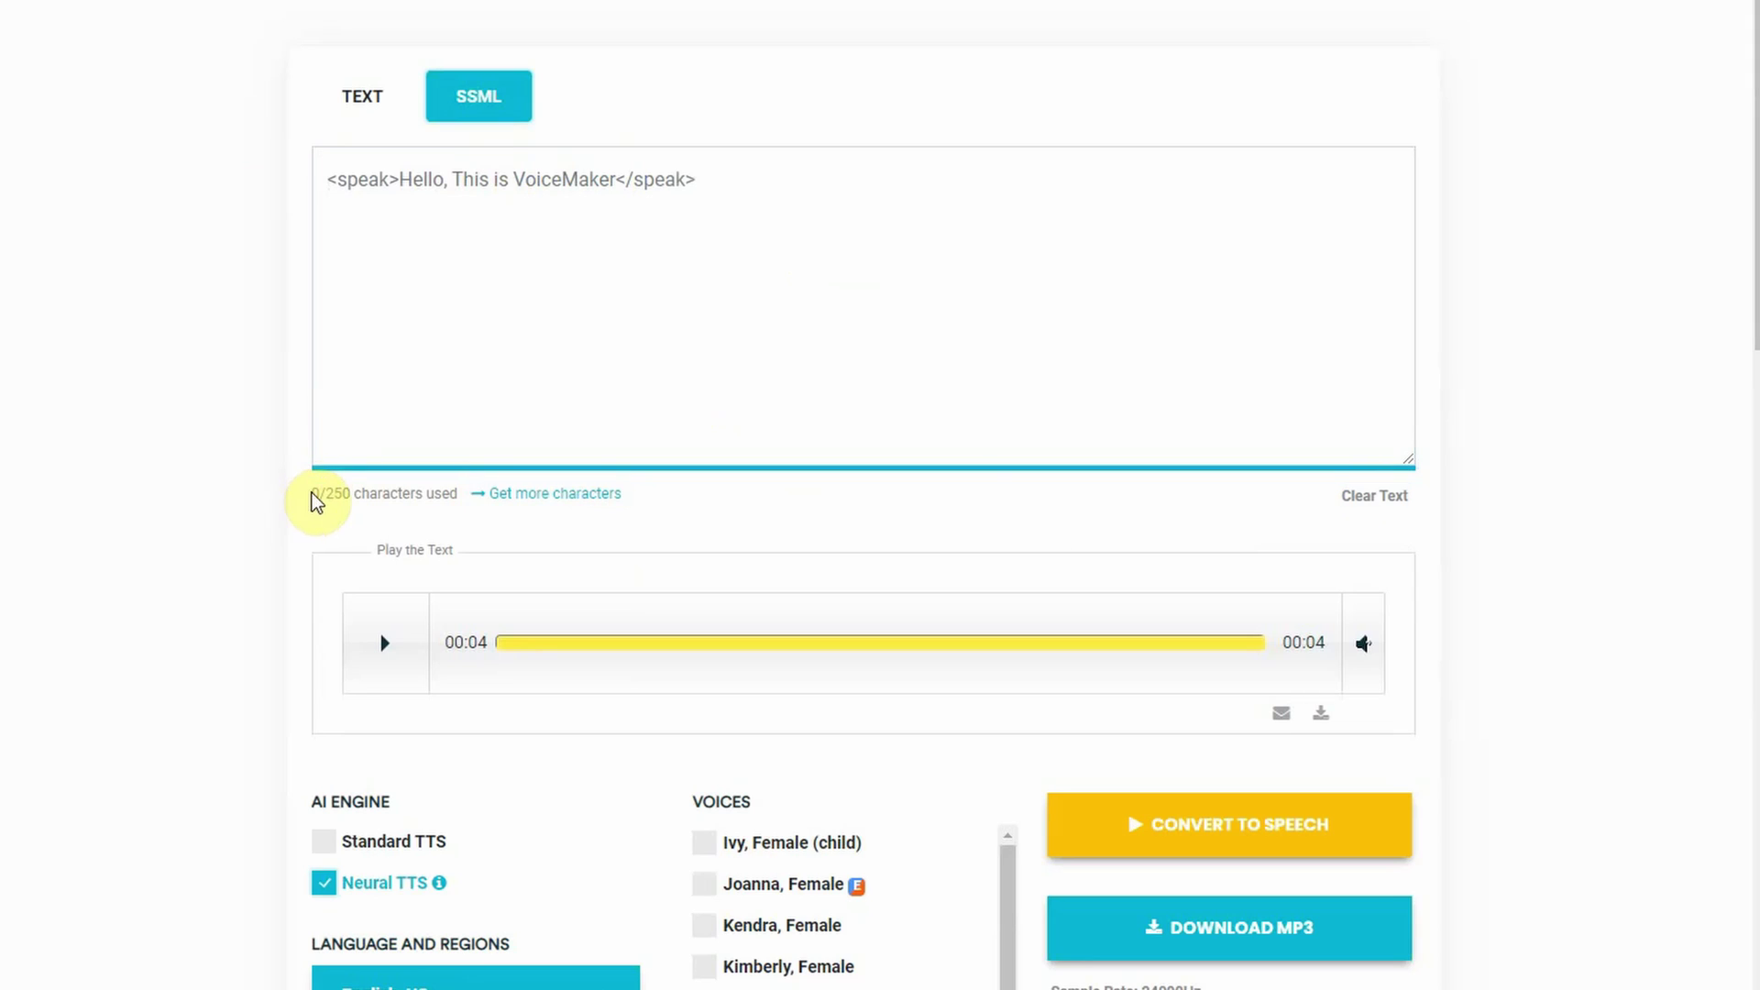
left_click_drag(329, 492, 352, 493)
left_click(362, 95)
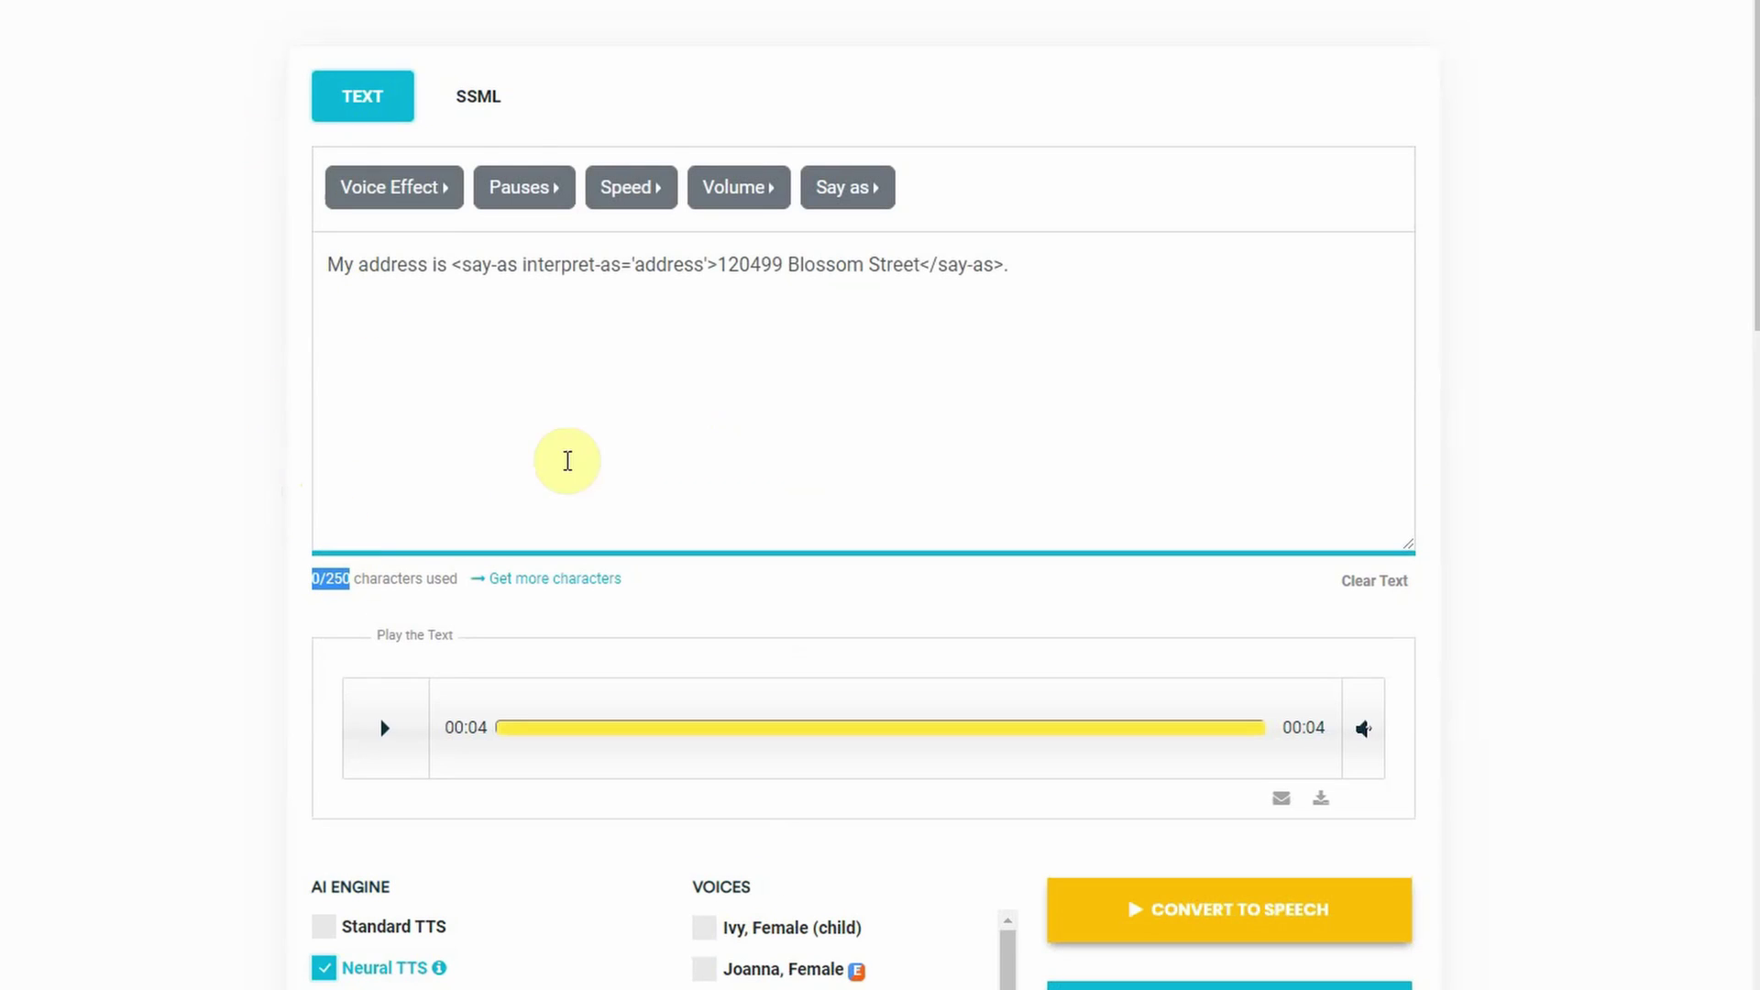
left_click_drag(1079, 266, 86, 150)
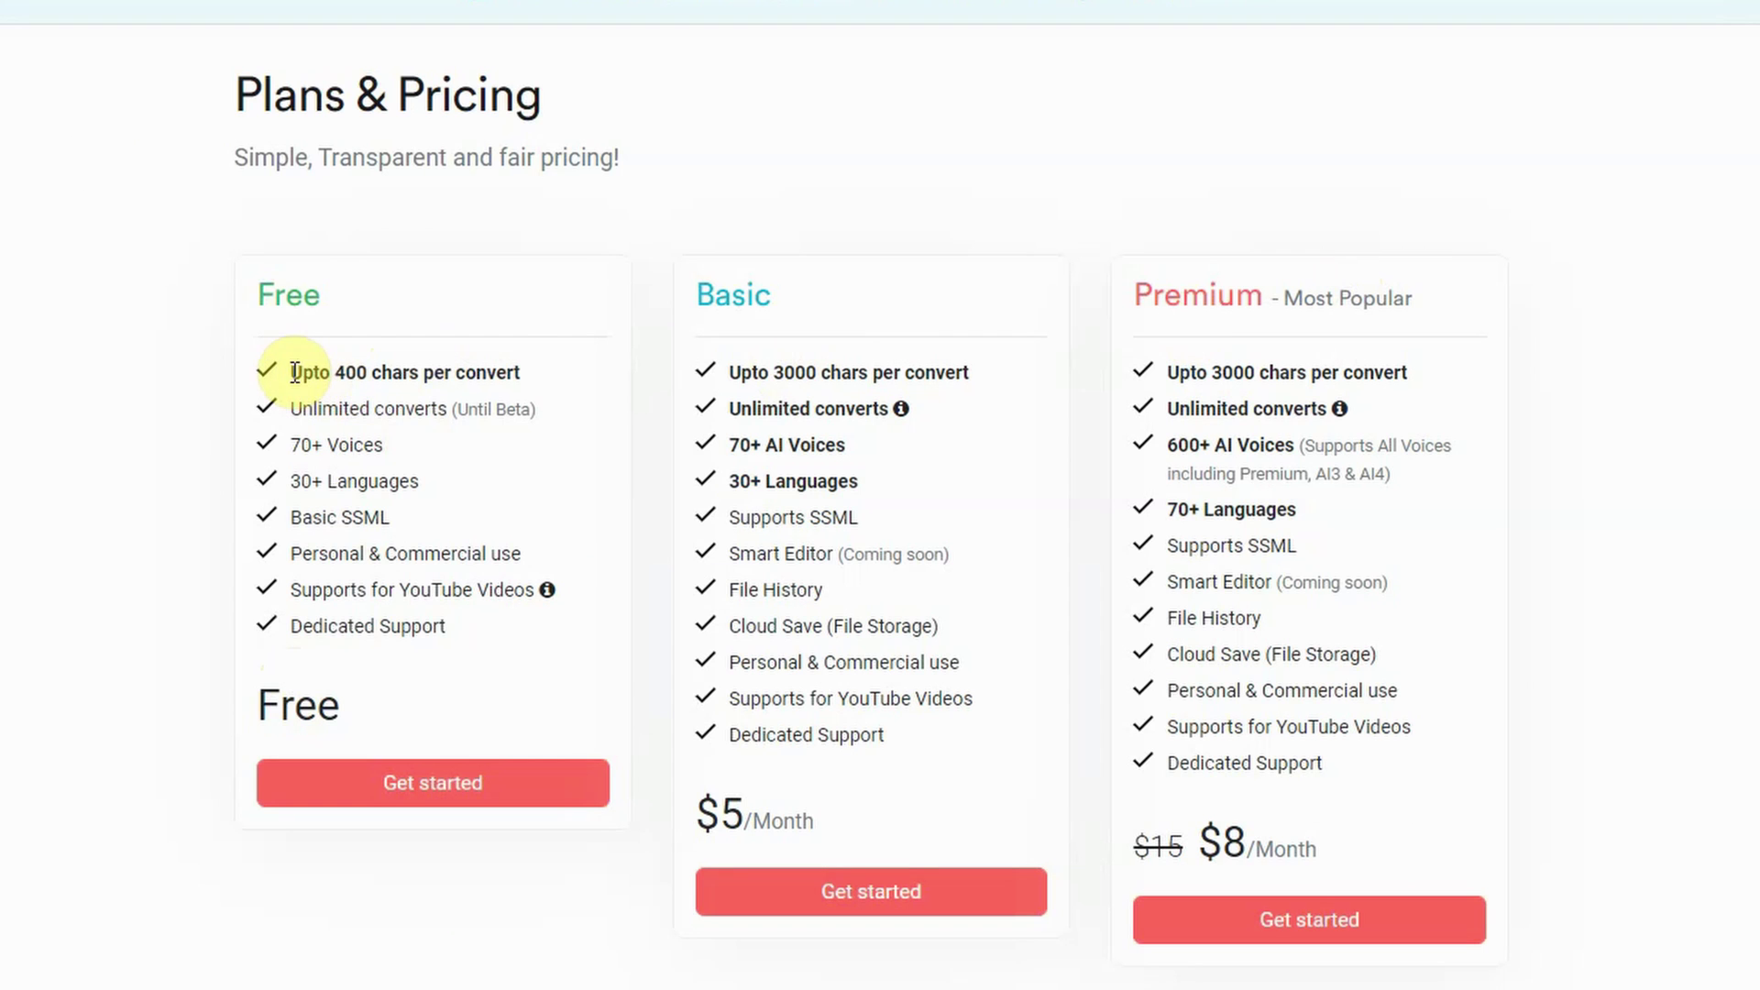
Highlight the Free plan's 400-character limit, 70+ Voices and 30+ Languages features.
left_click_drag(294, 372, 521, 374)
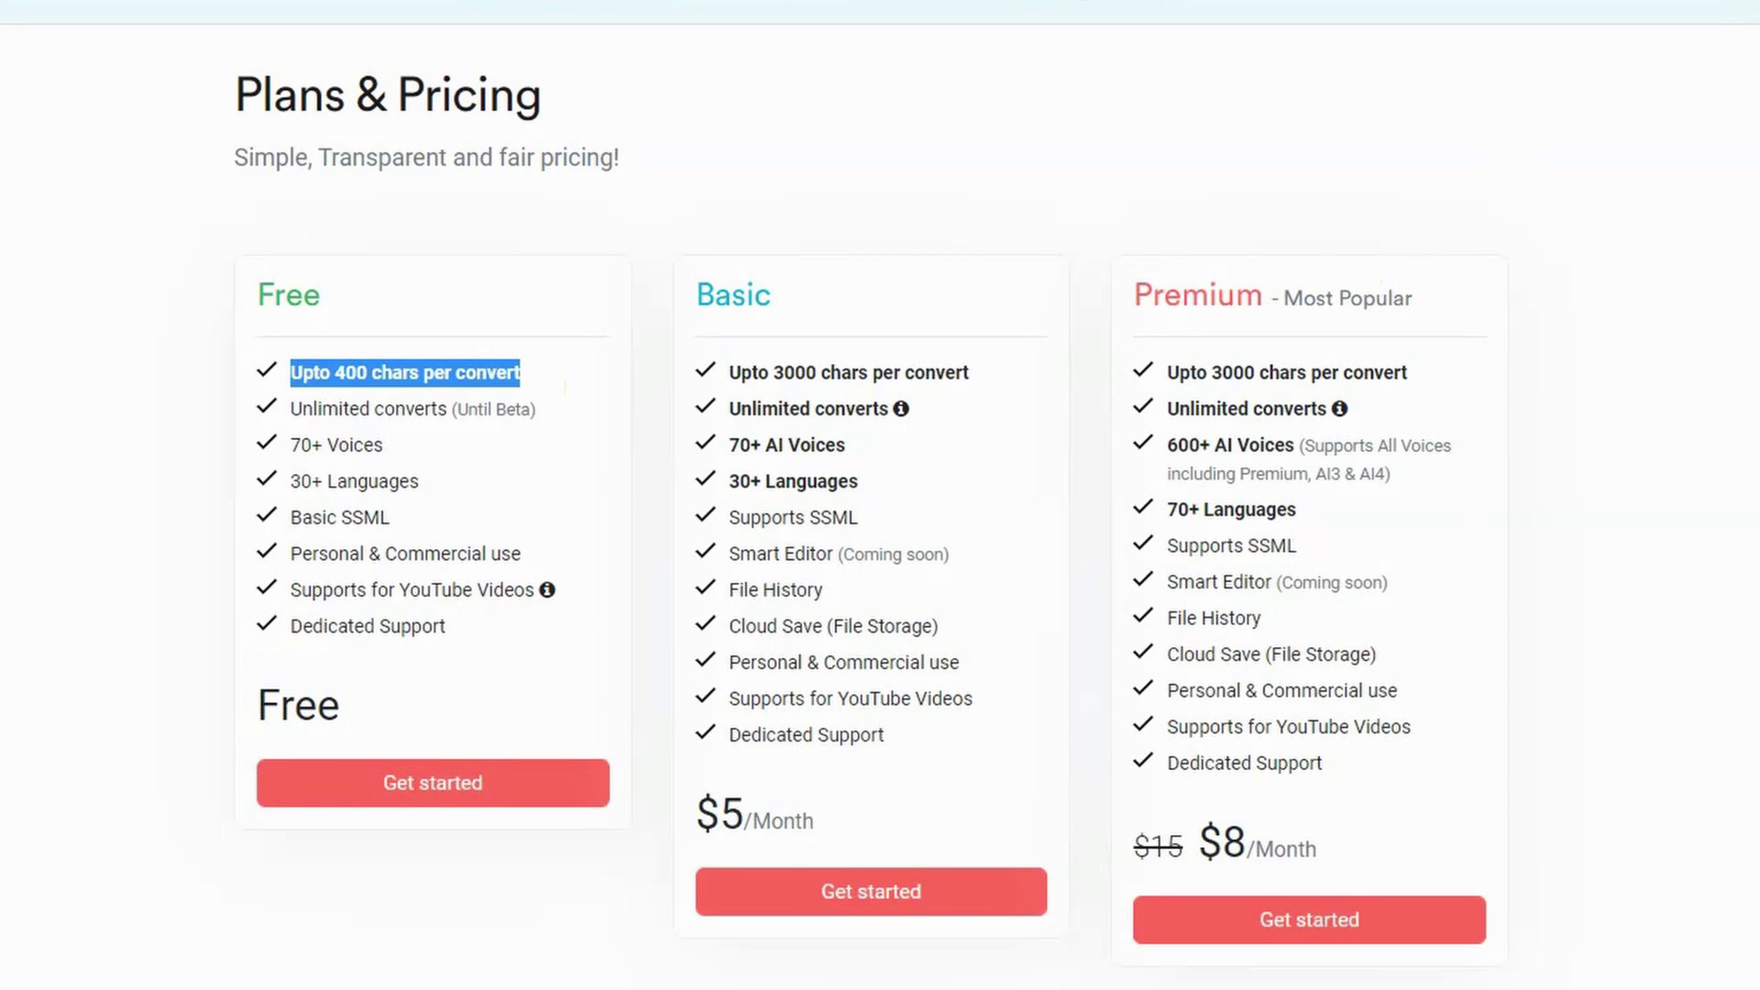
left_click_drag(409, 443, 284, 447)
left_click(435, 486)
left_click_drag(434, 486, 286, 492)
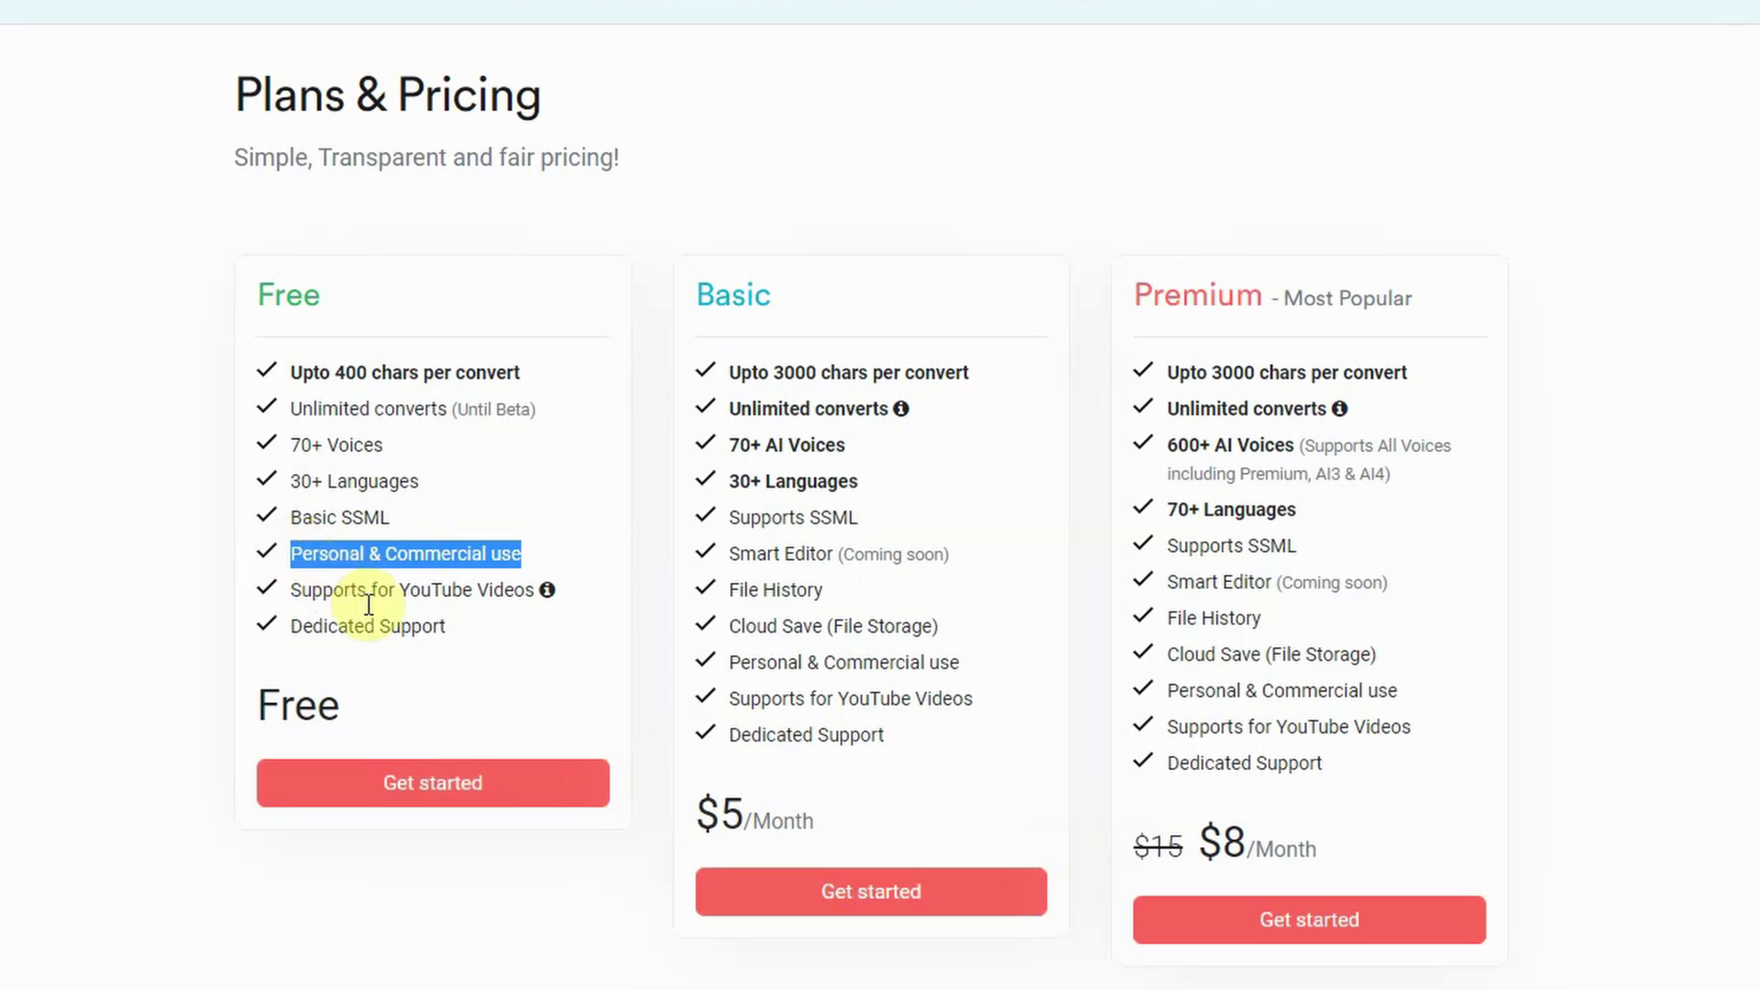
mouse_move(552, 595)
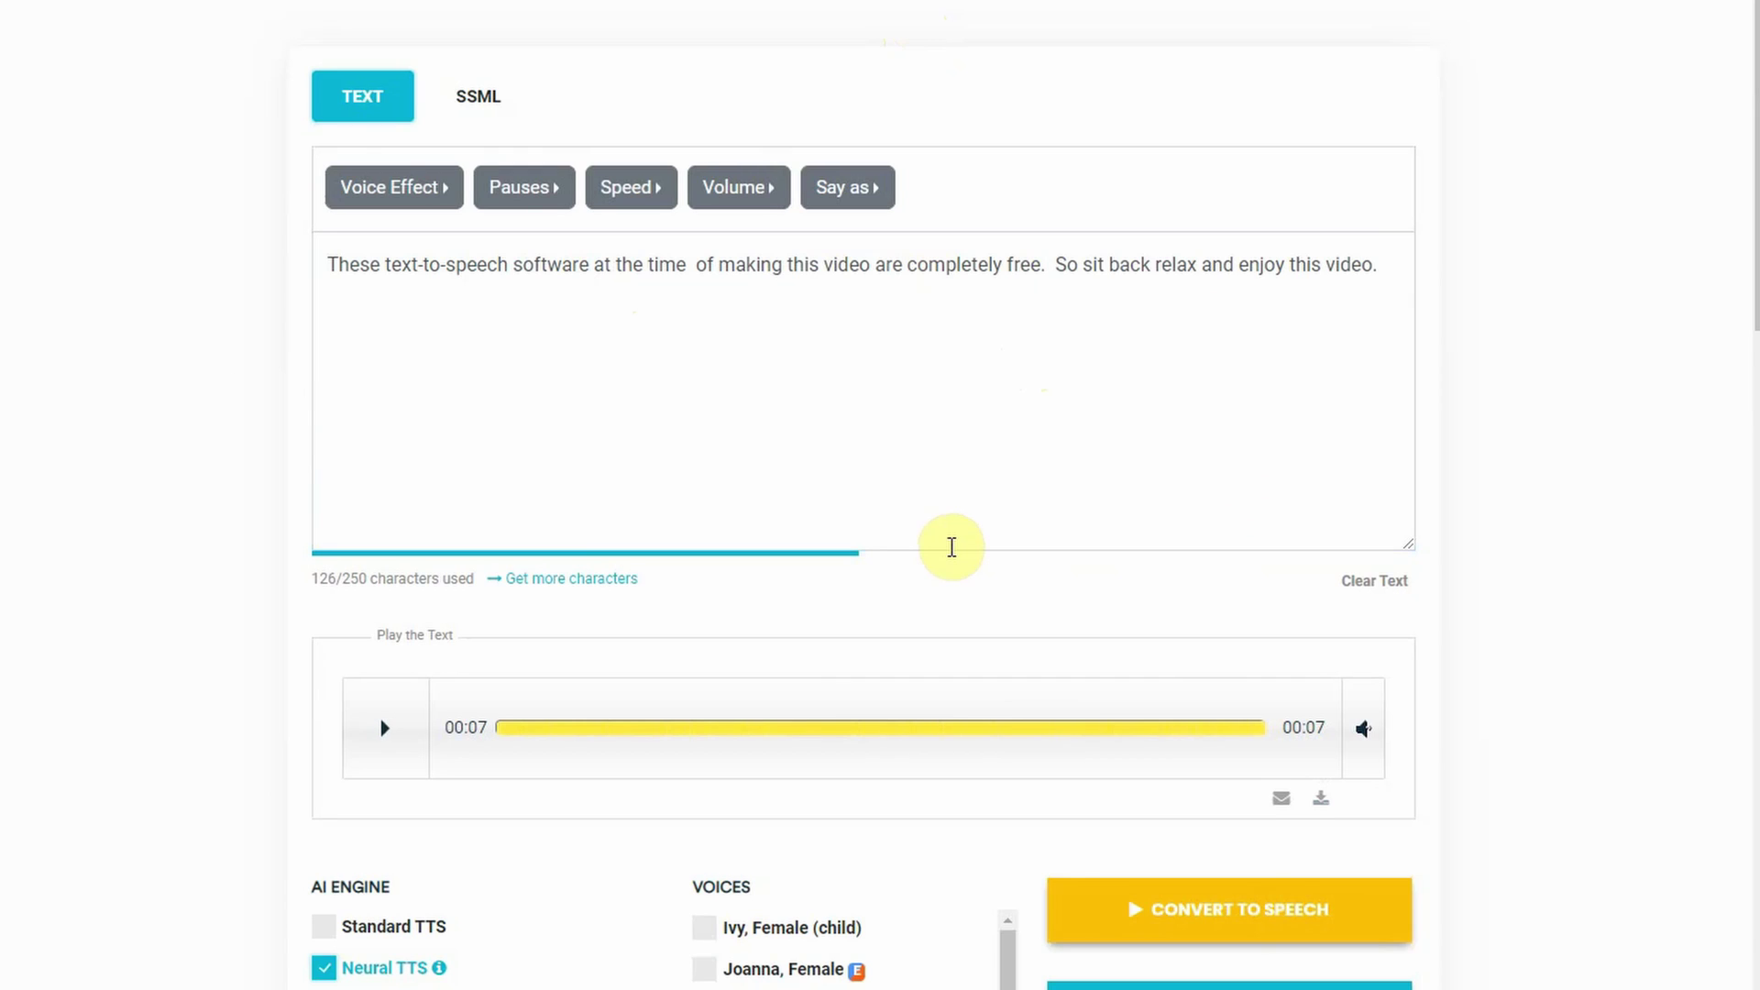
Download the converted speech as an MP3 file.
left_click(1326, 807)
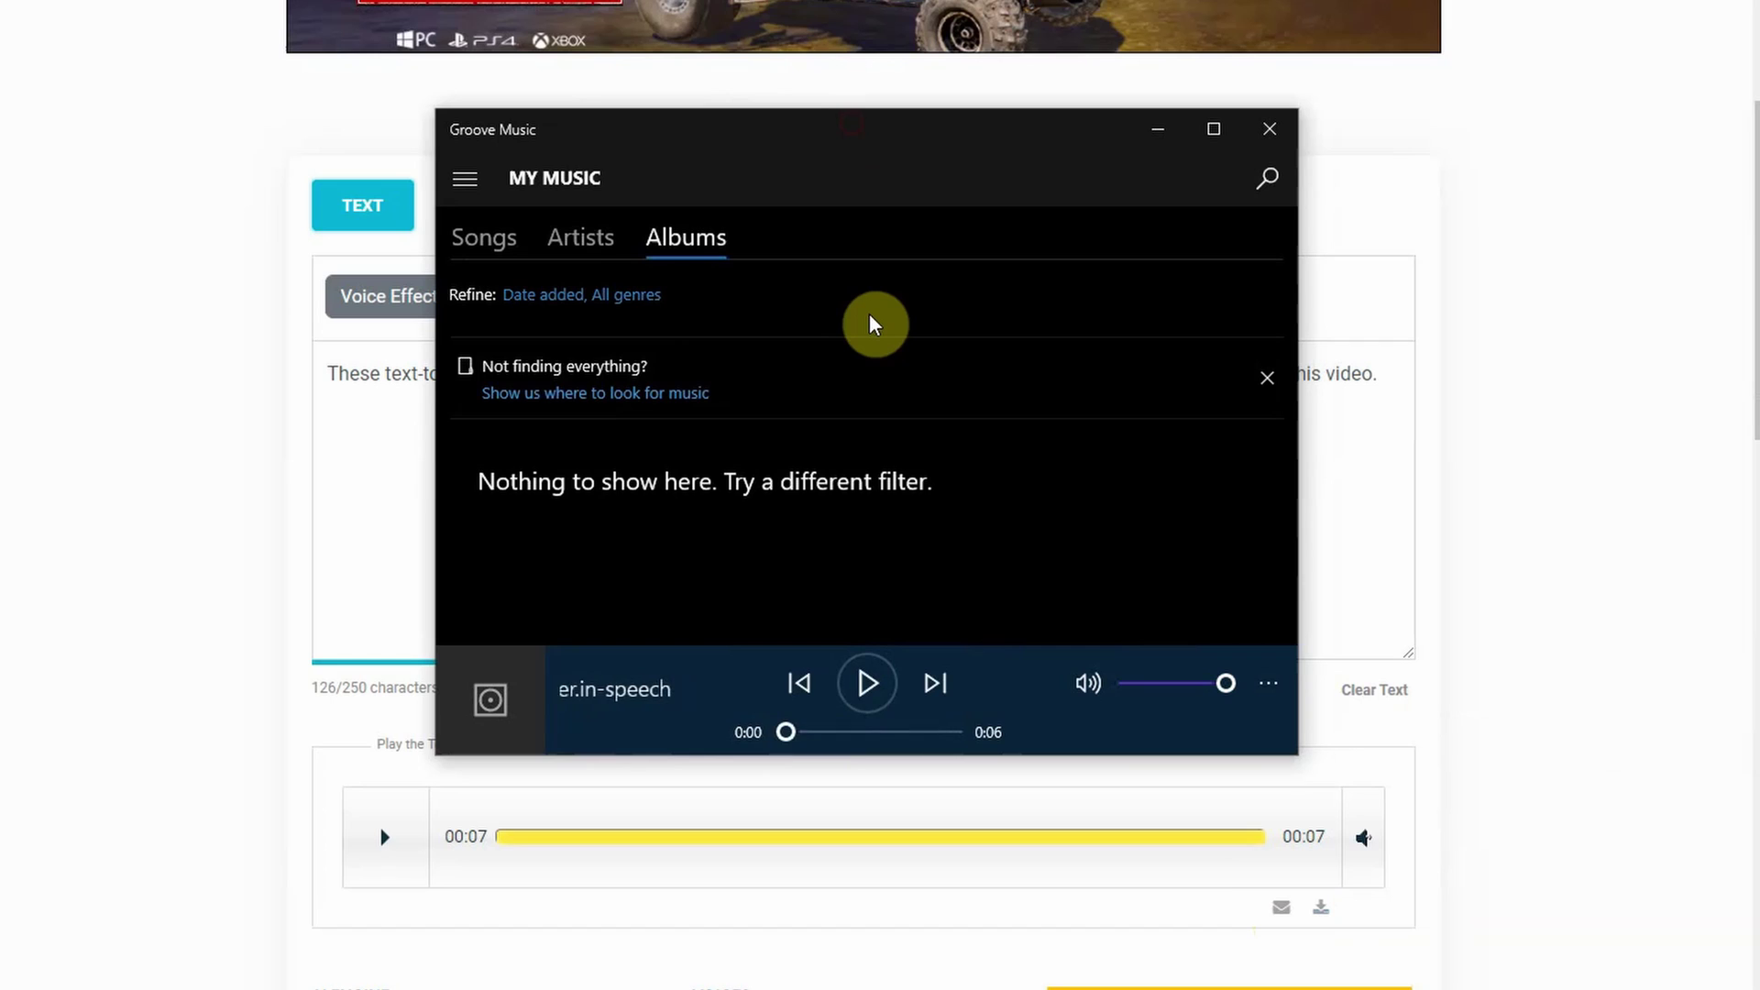
Play the downloaded speech track in Groove Music.
left_click(868, 686)
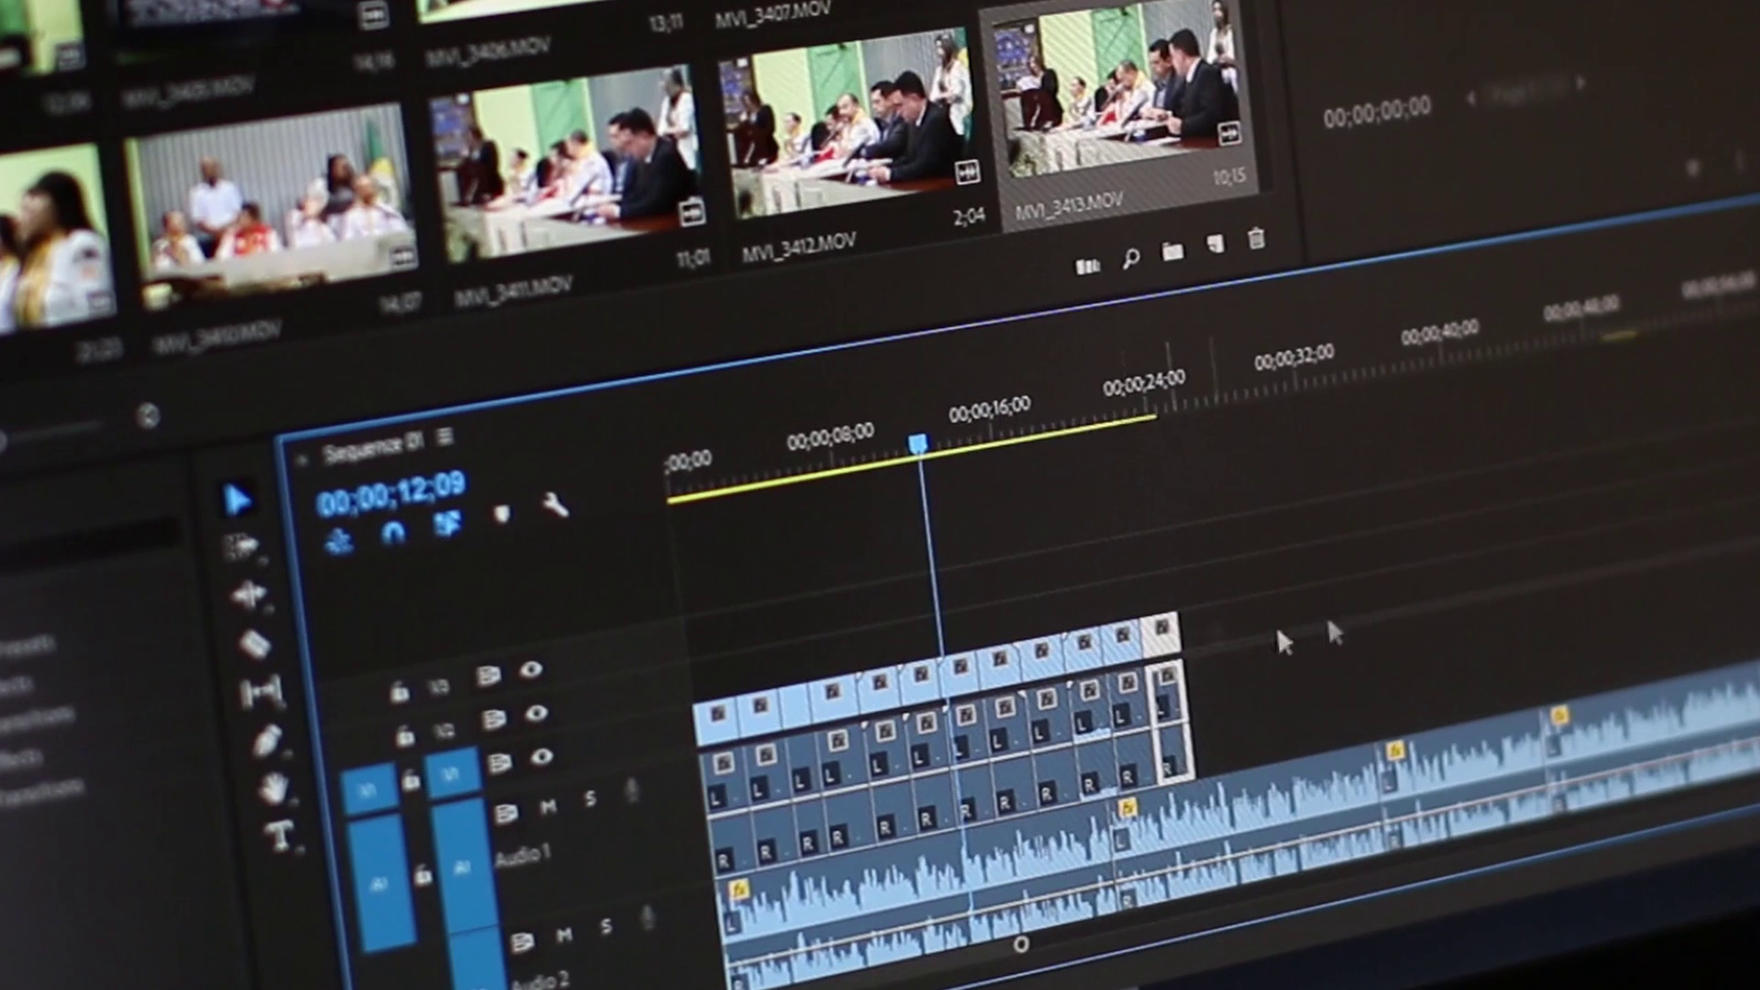
Play the sequence from about 00;00;20 on the timeline.
left_click_drag(914, 452, 1099, 484)
key("space")
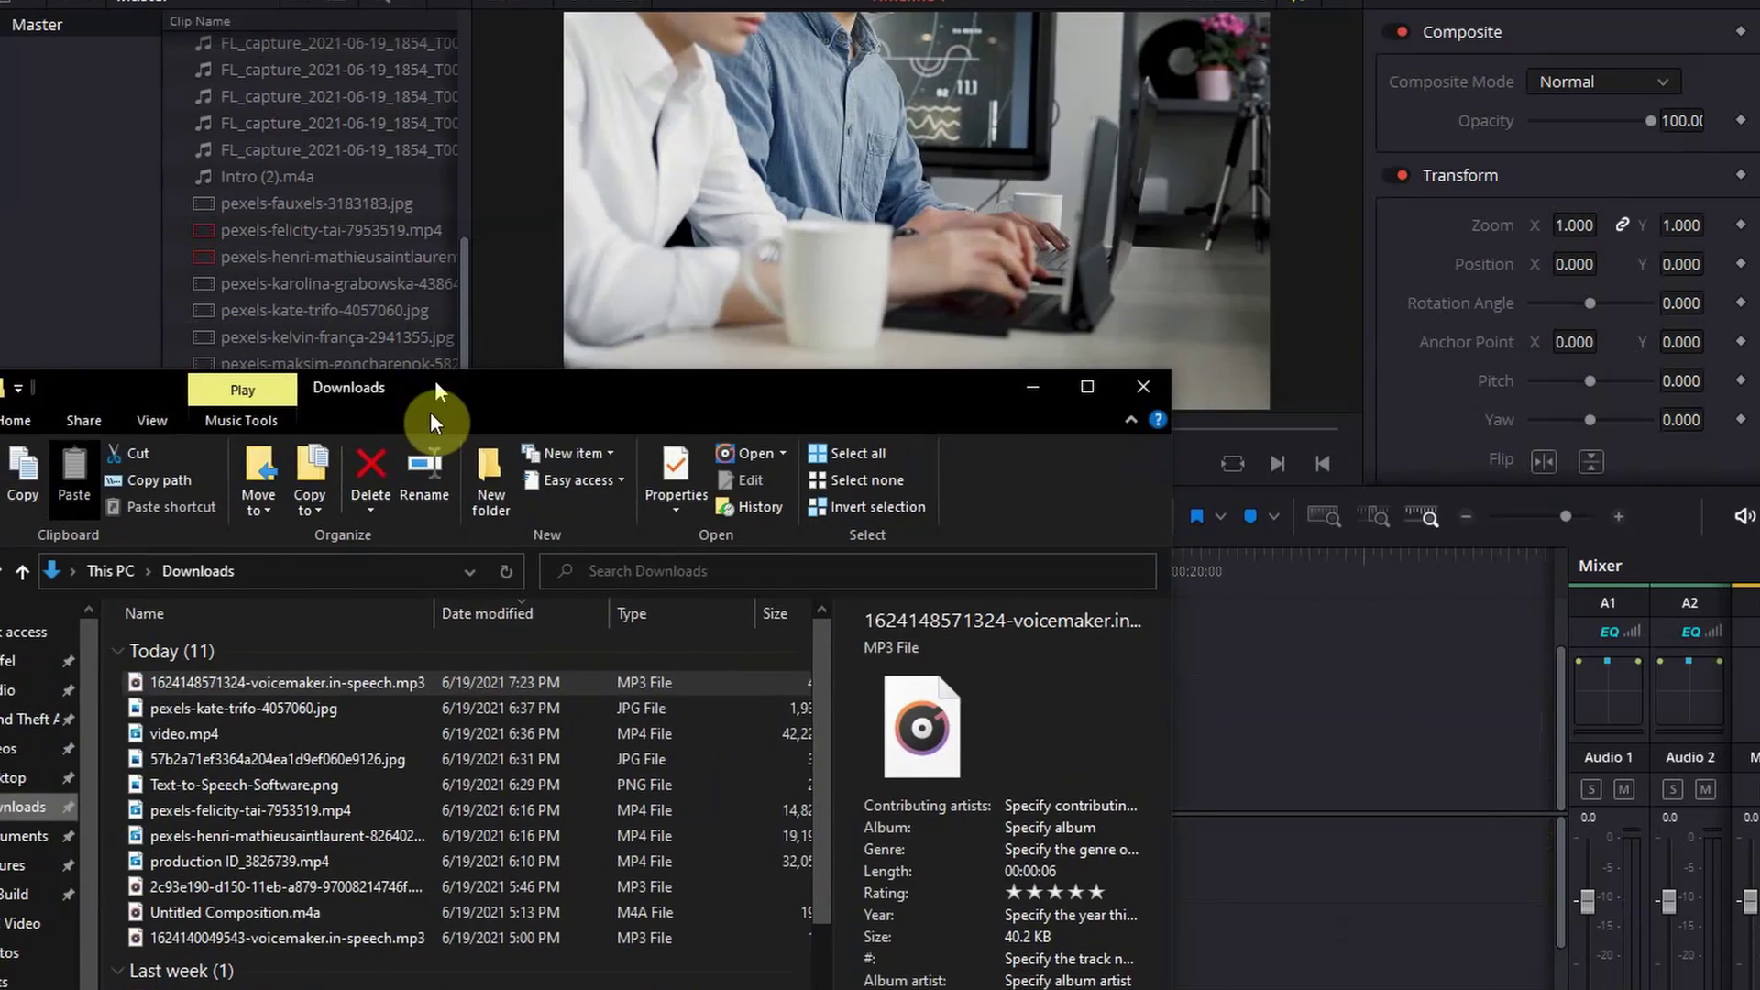
Drop the speech MP3 from Downloads onto Audio 2 and play from about 01:00:19.
left_click_drag(435, 379, 468, 497)
left_click_drag(339, 781, 1283, 960)
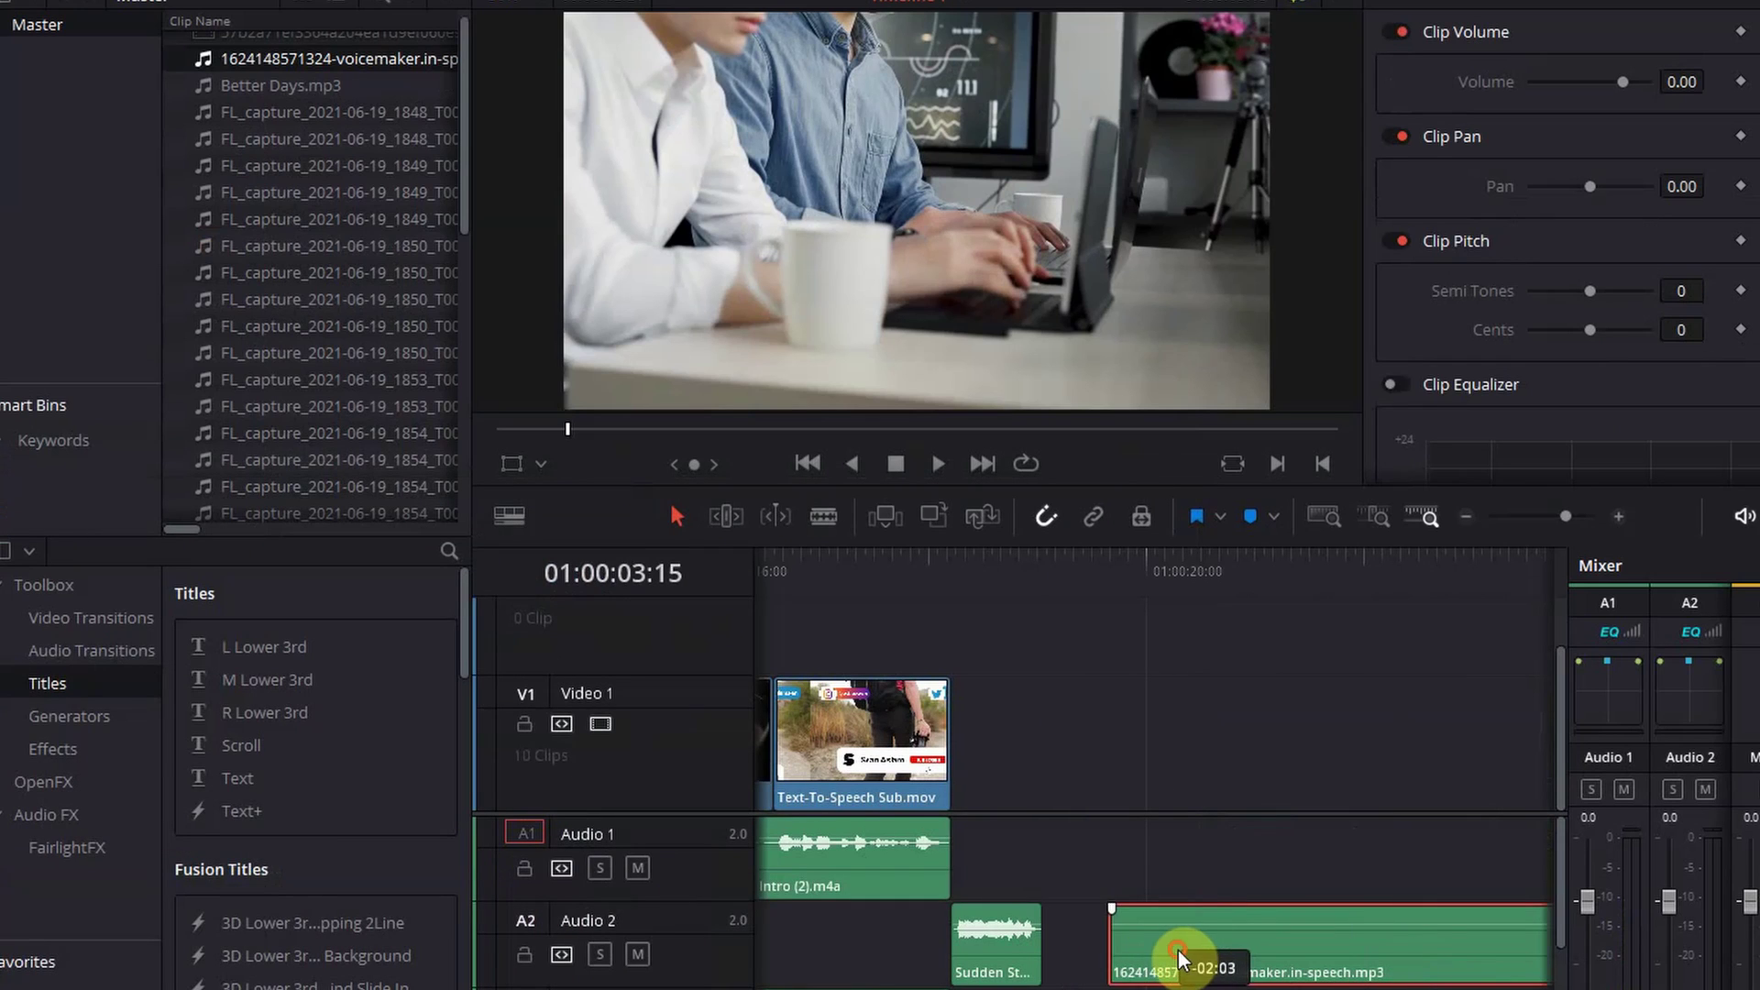
scroll(639, 985, "down", 5)
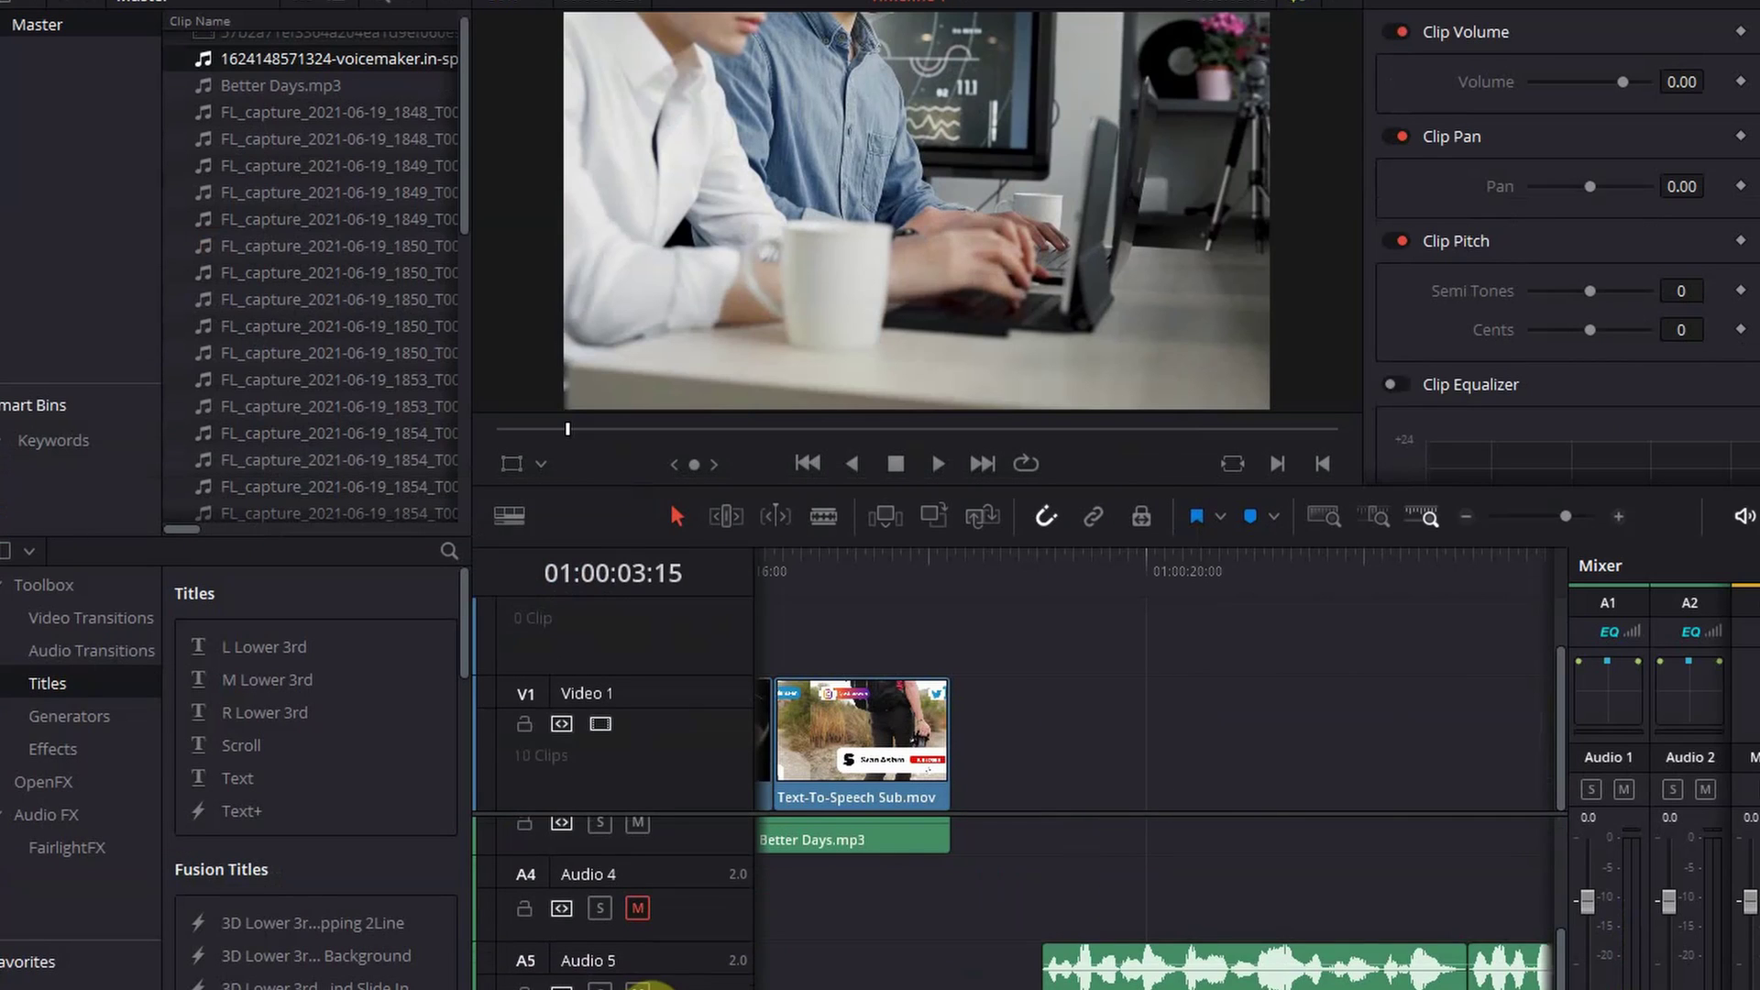
scroll(721, 985, "down", 1)
scroll(822, 980, "up", 6)
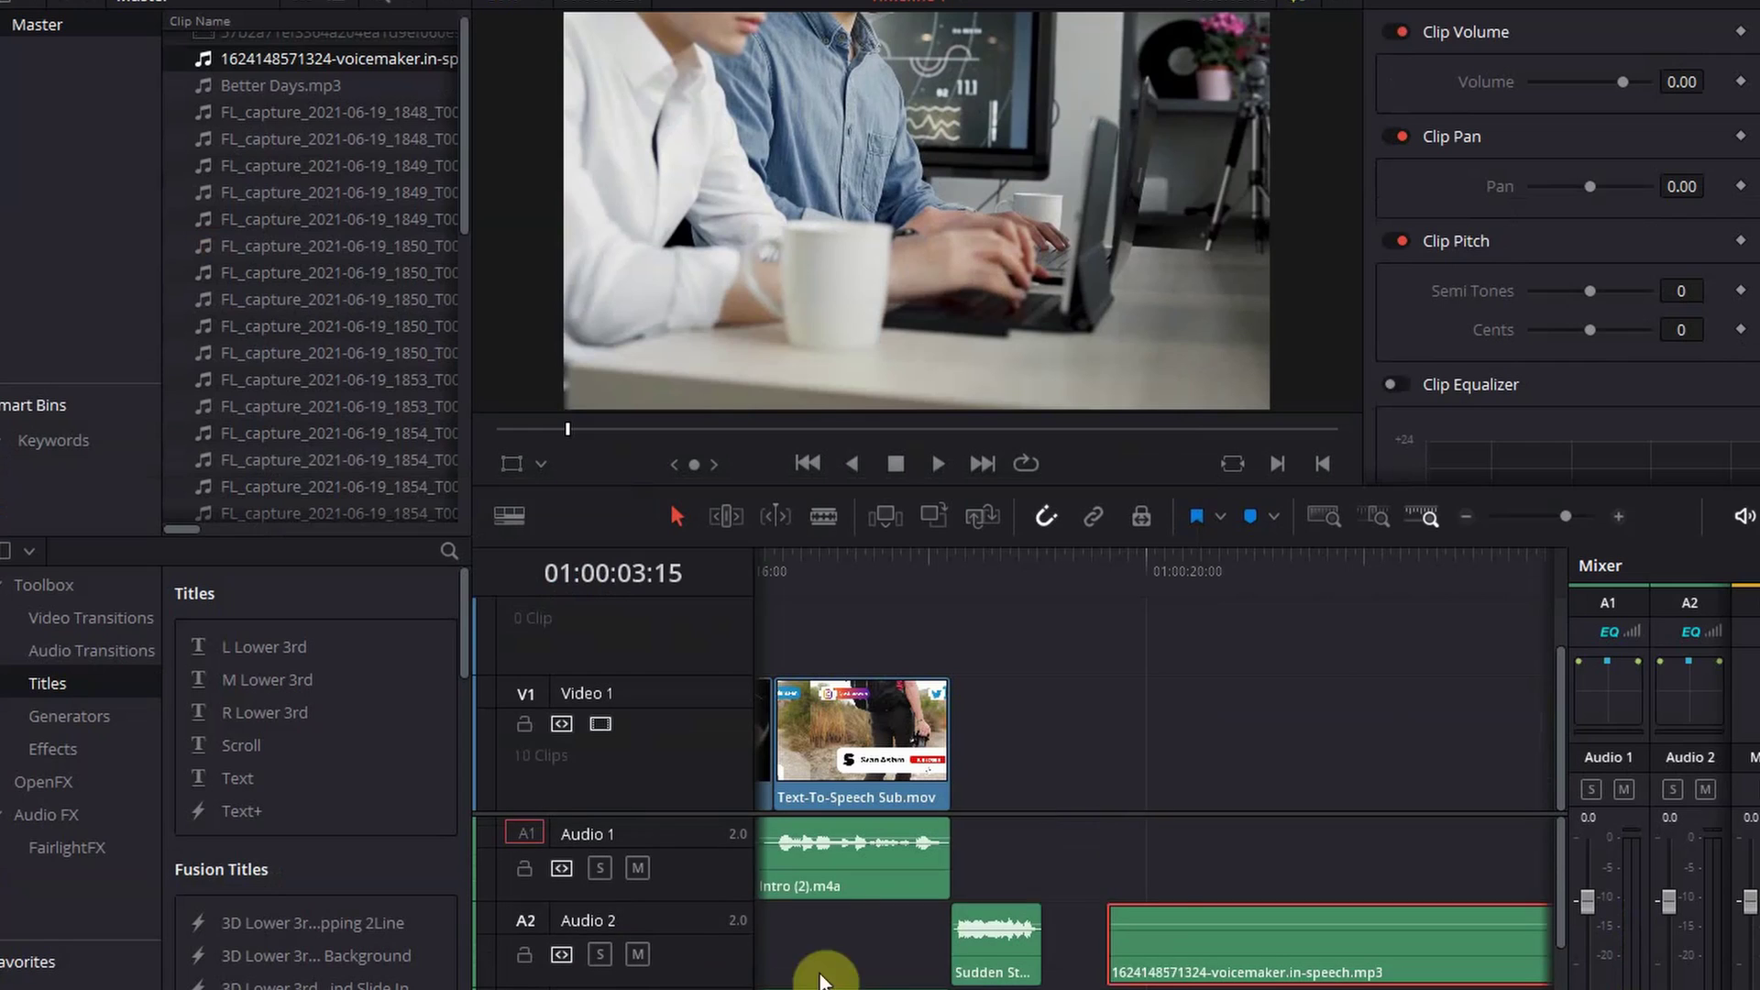
left_click(1032, 596)
key("space")
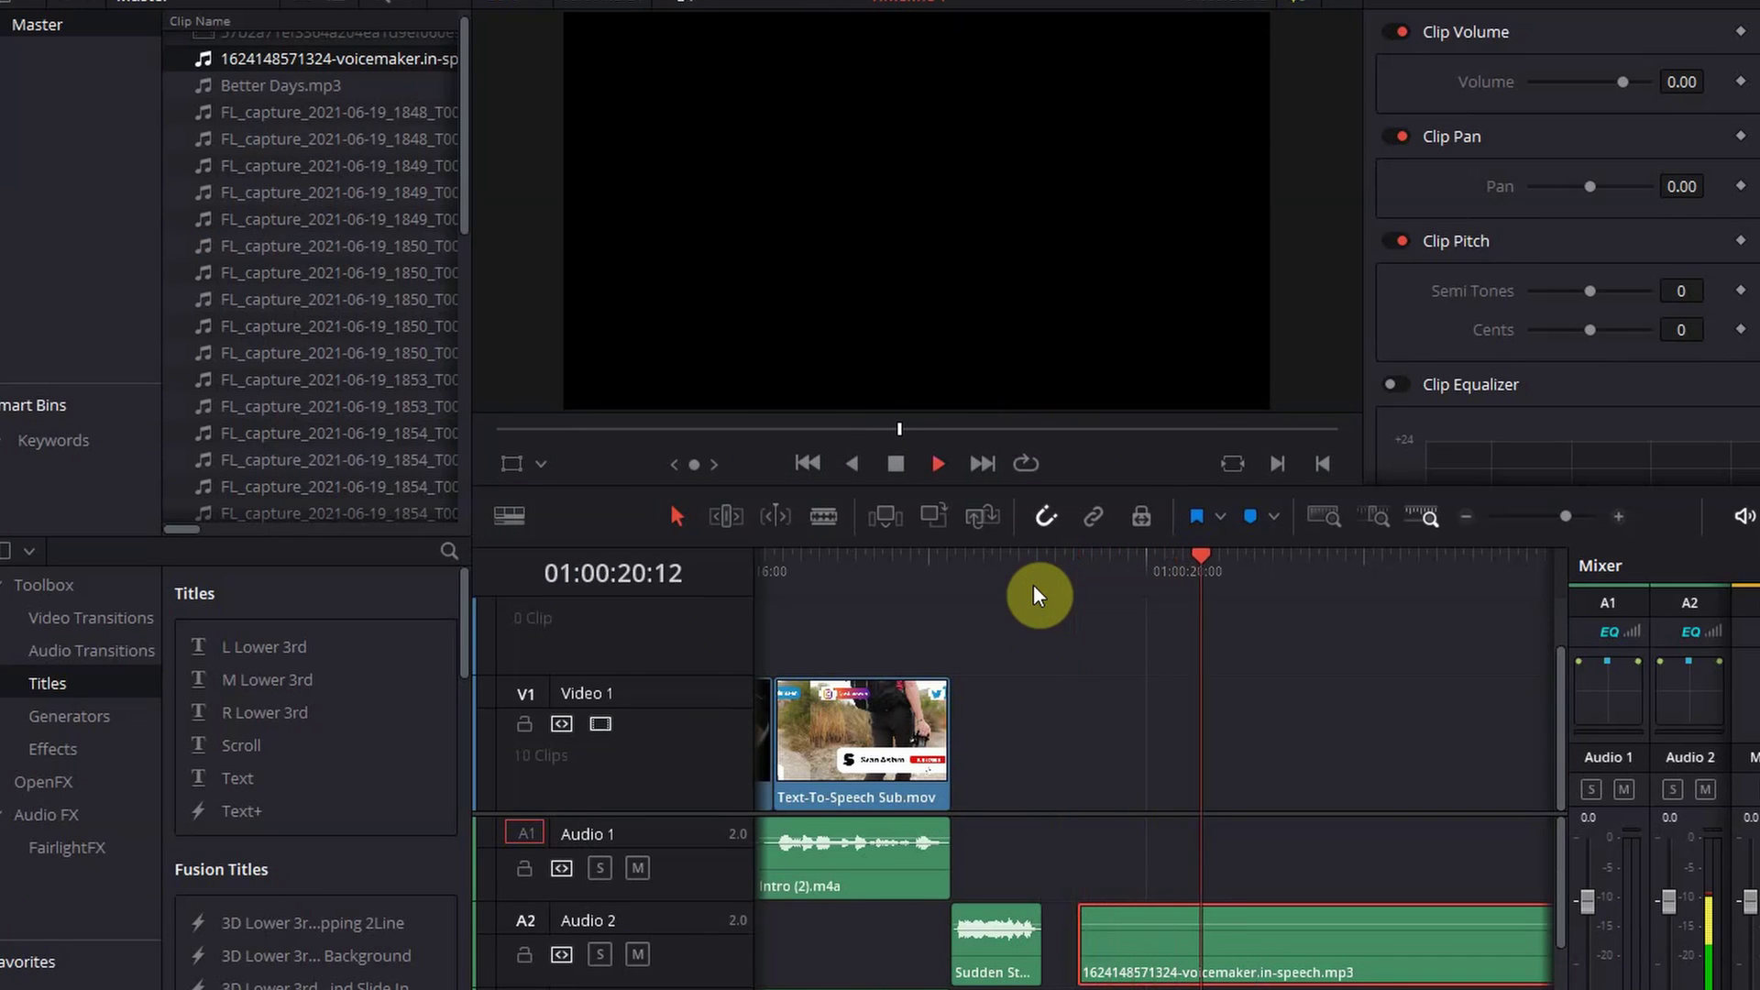